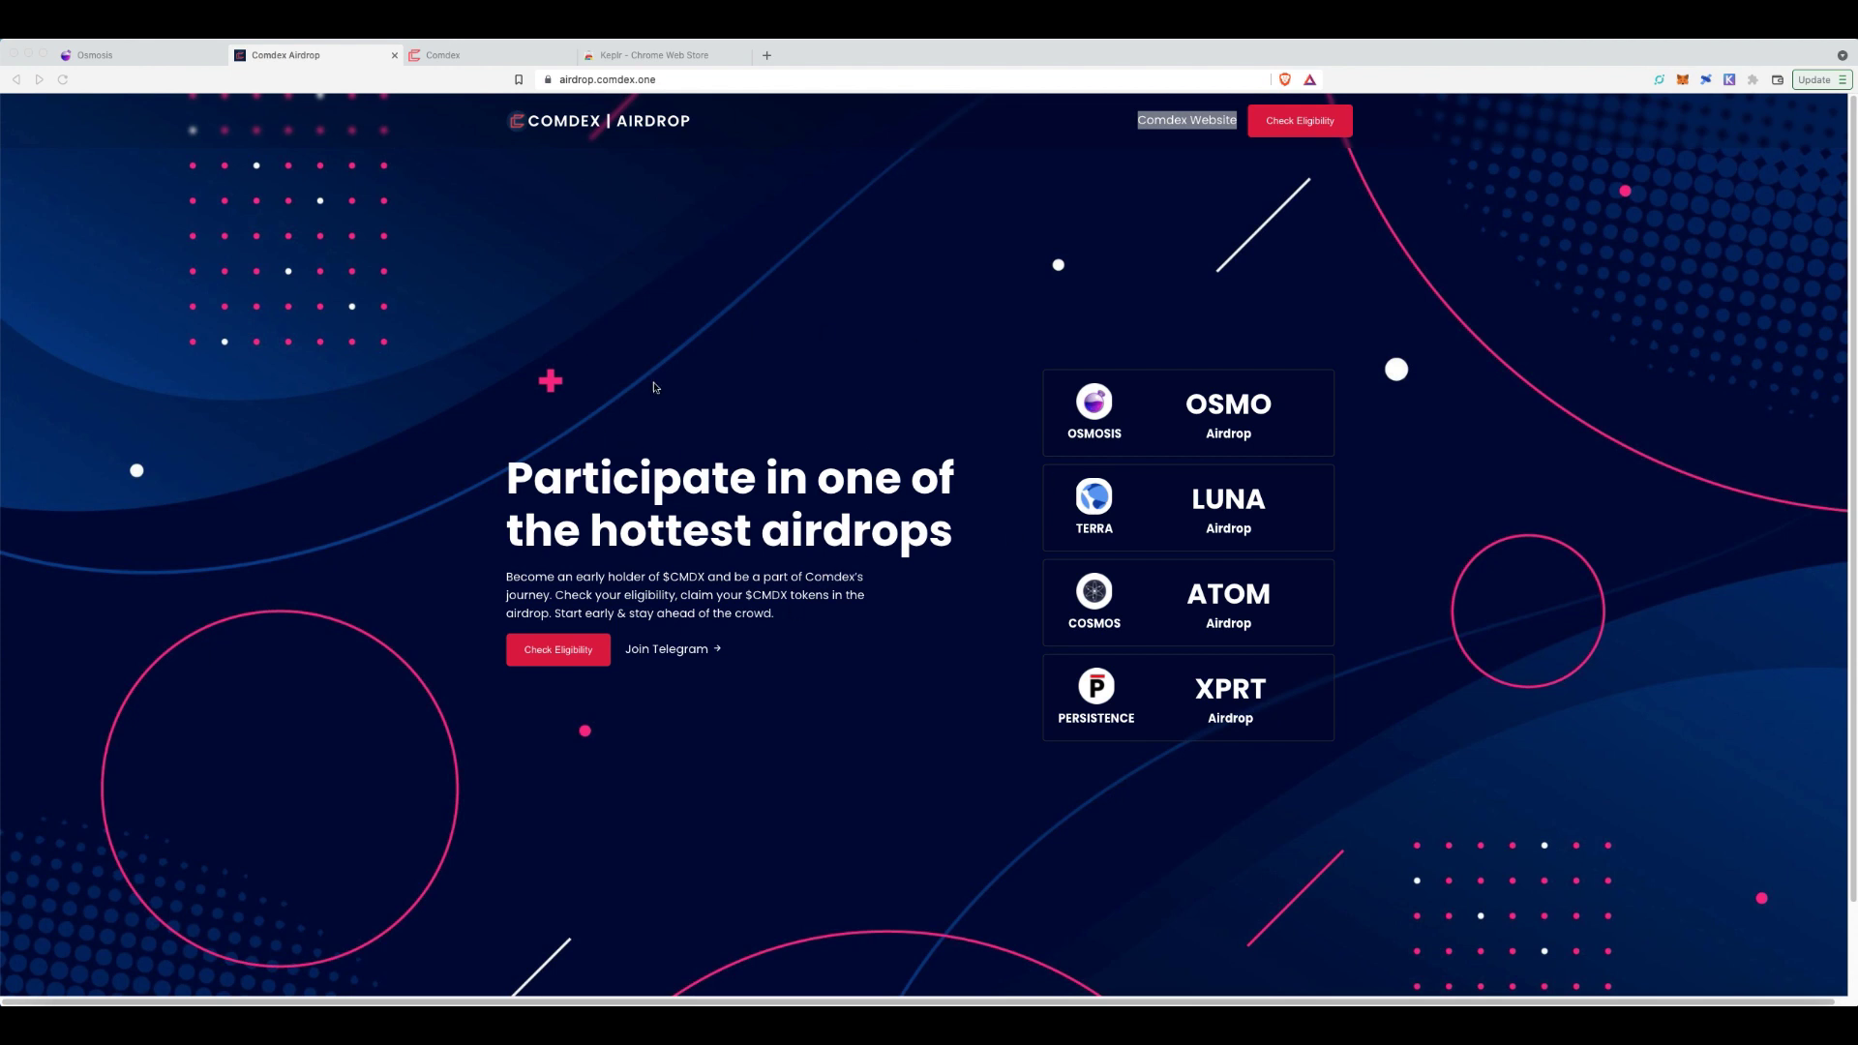
- On the Keplr Web Store page, open the Keplr wallet and look through its side menu
{"action": "left_click", "coordinate": [675, 60]}
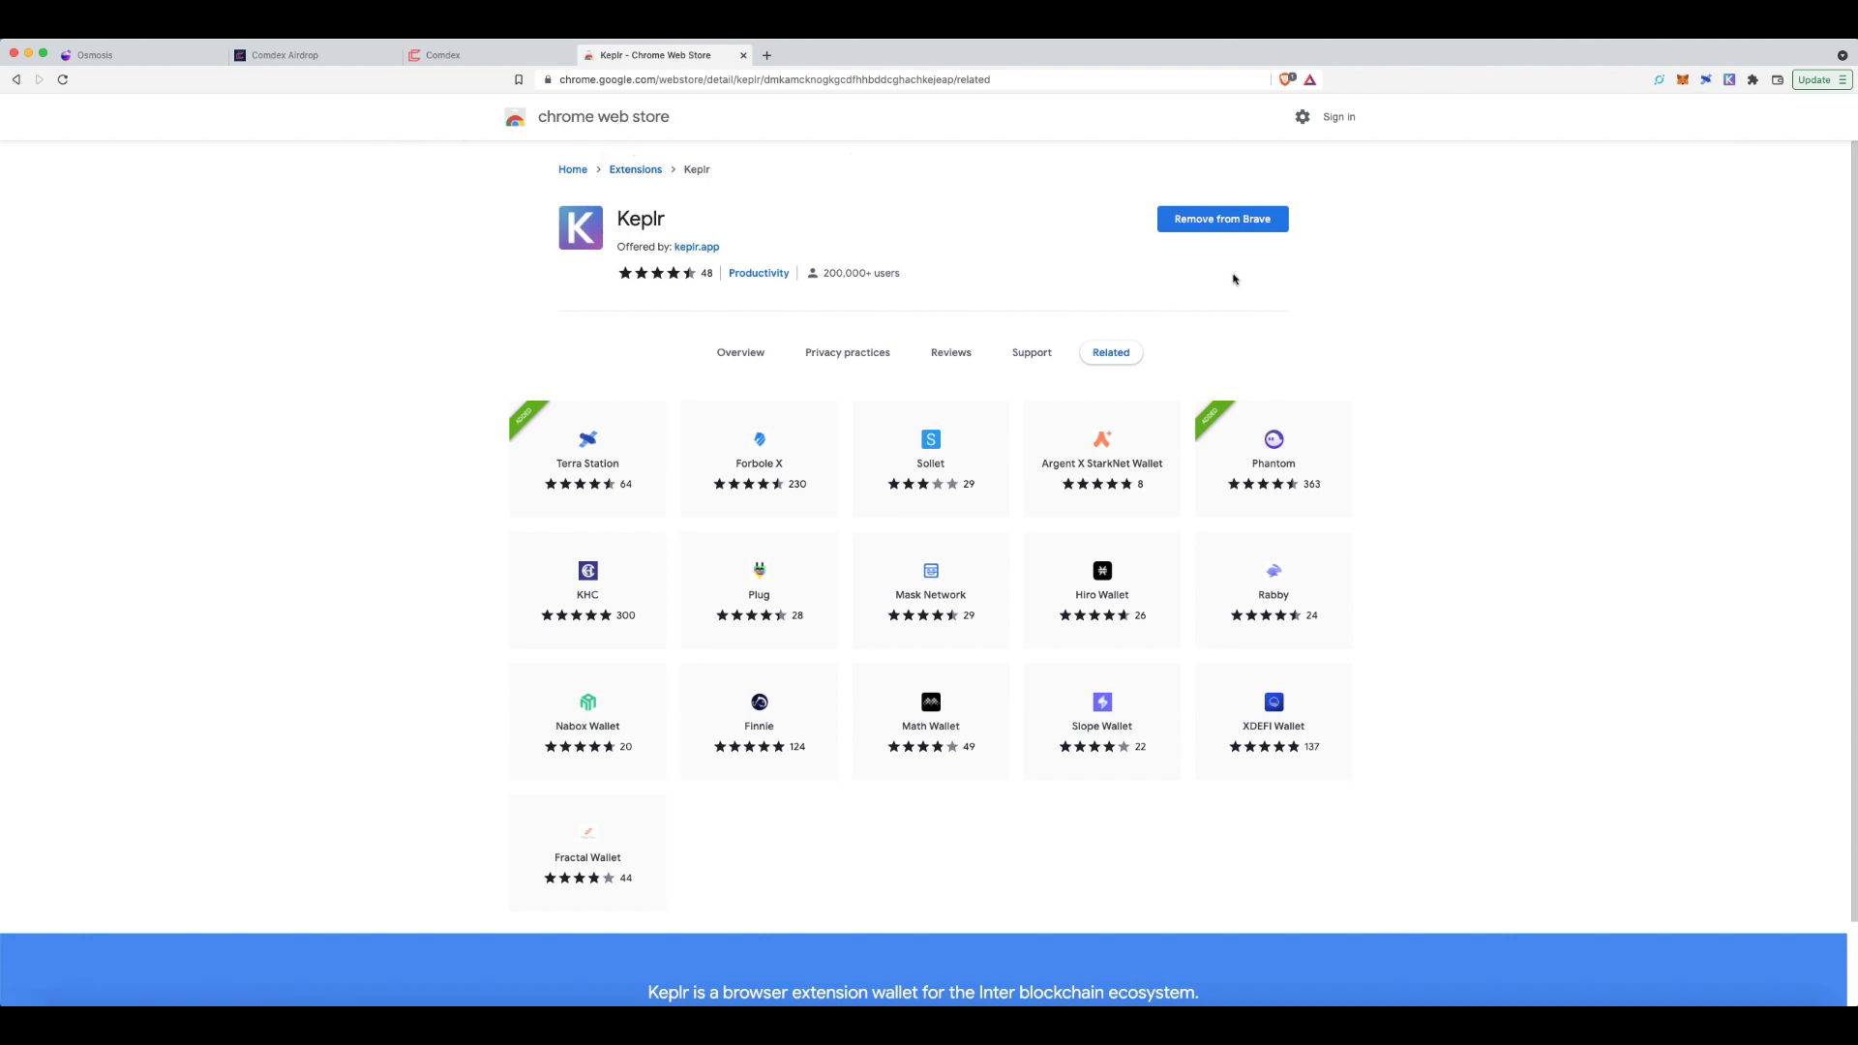
{"action": "left_click", "coordinate": [1730, 80]}
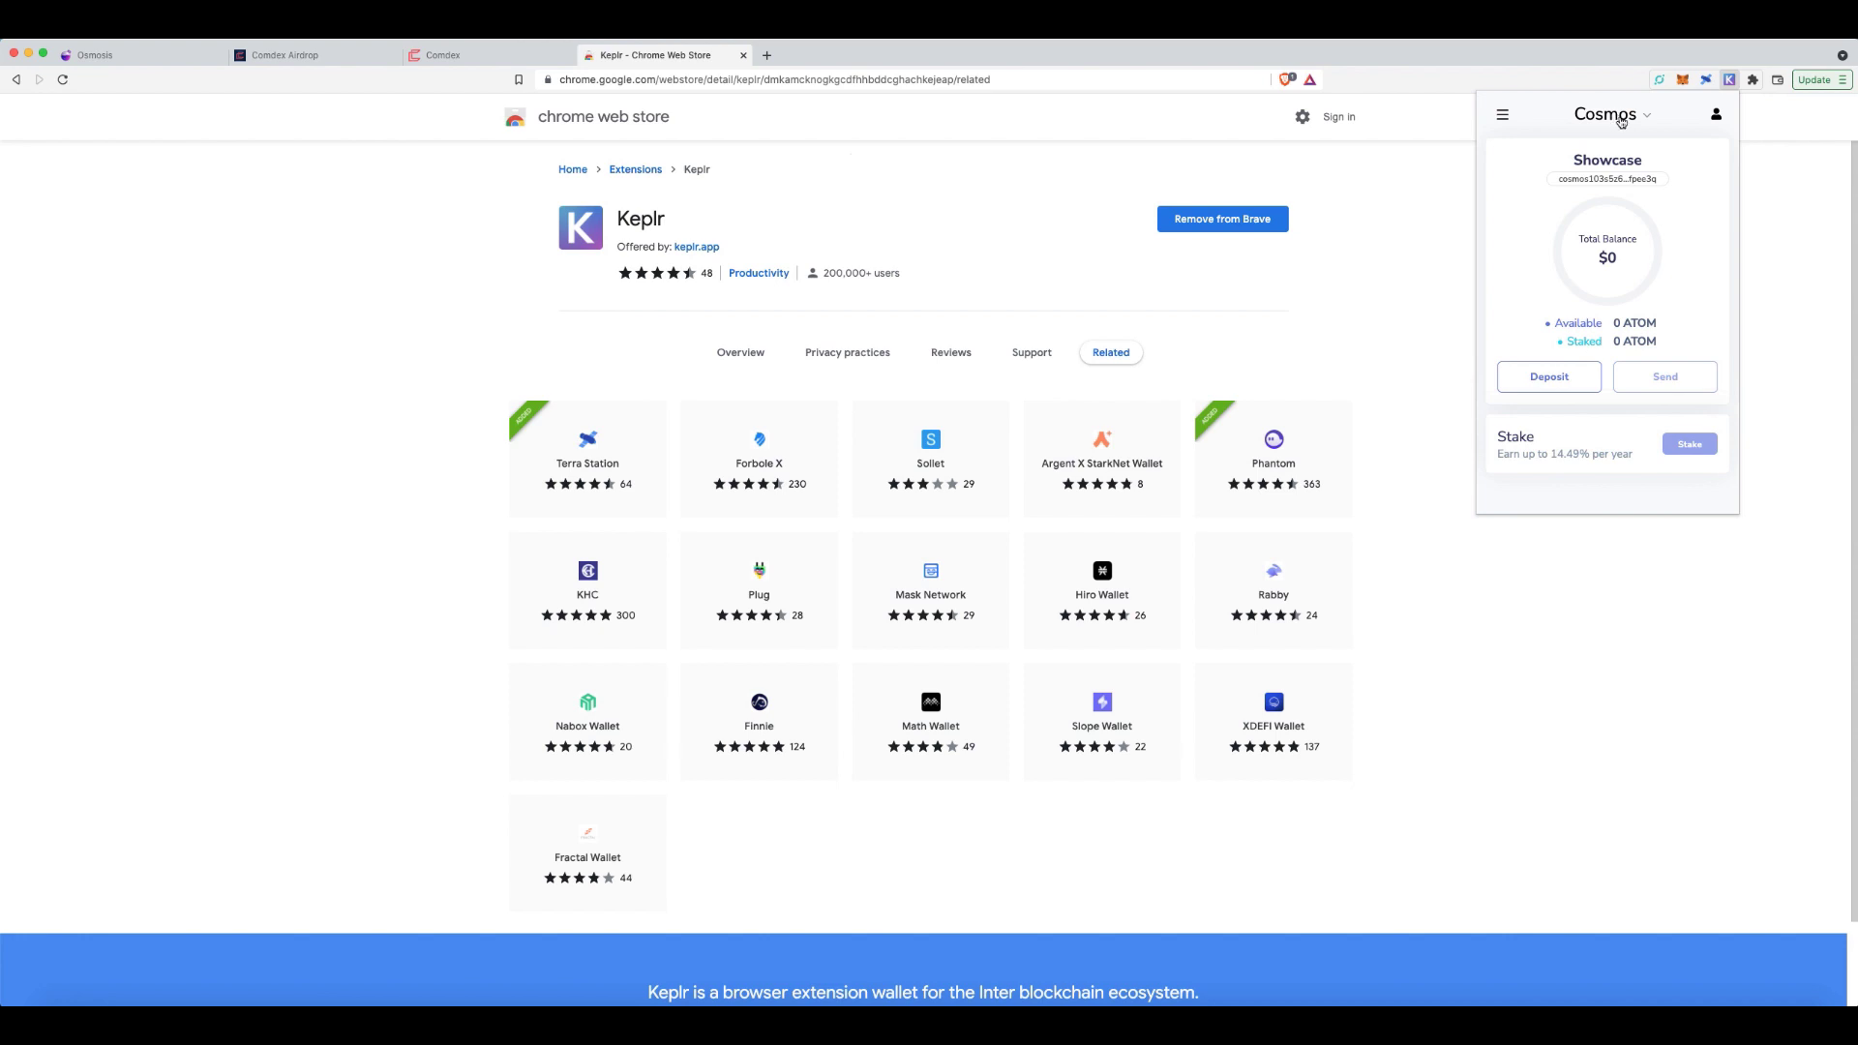
{"action": "left_click", "coordinate": [1506, 119]}
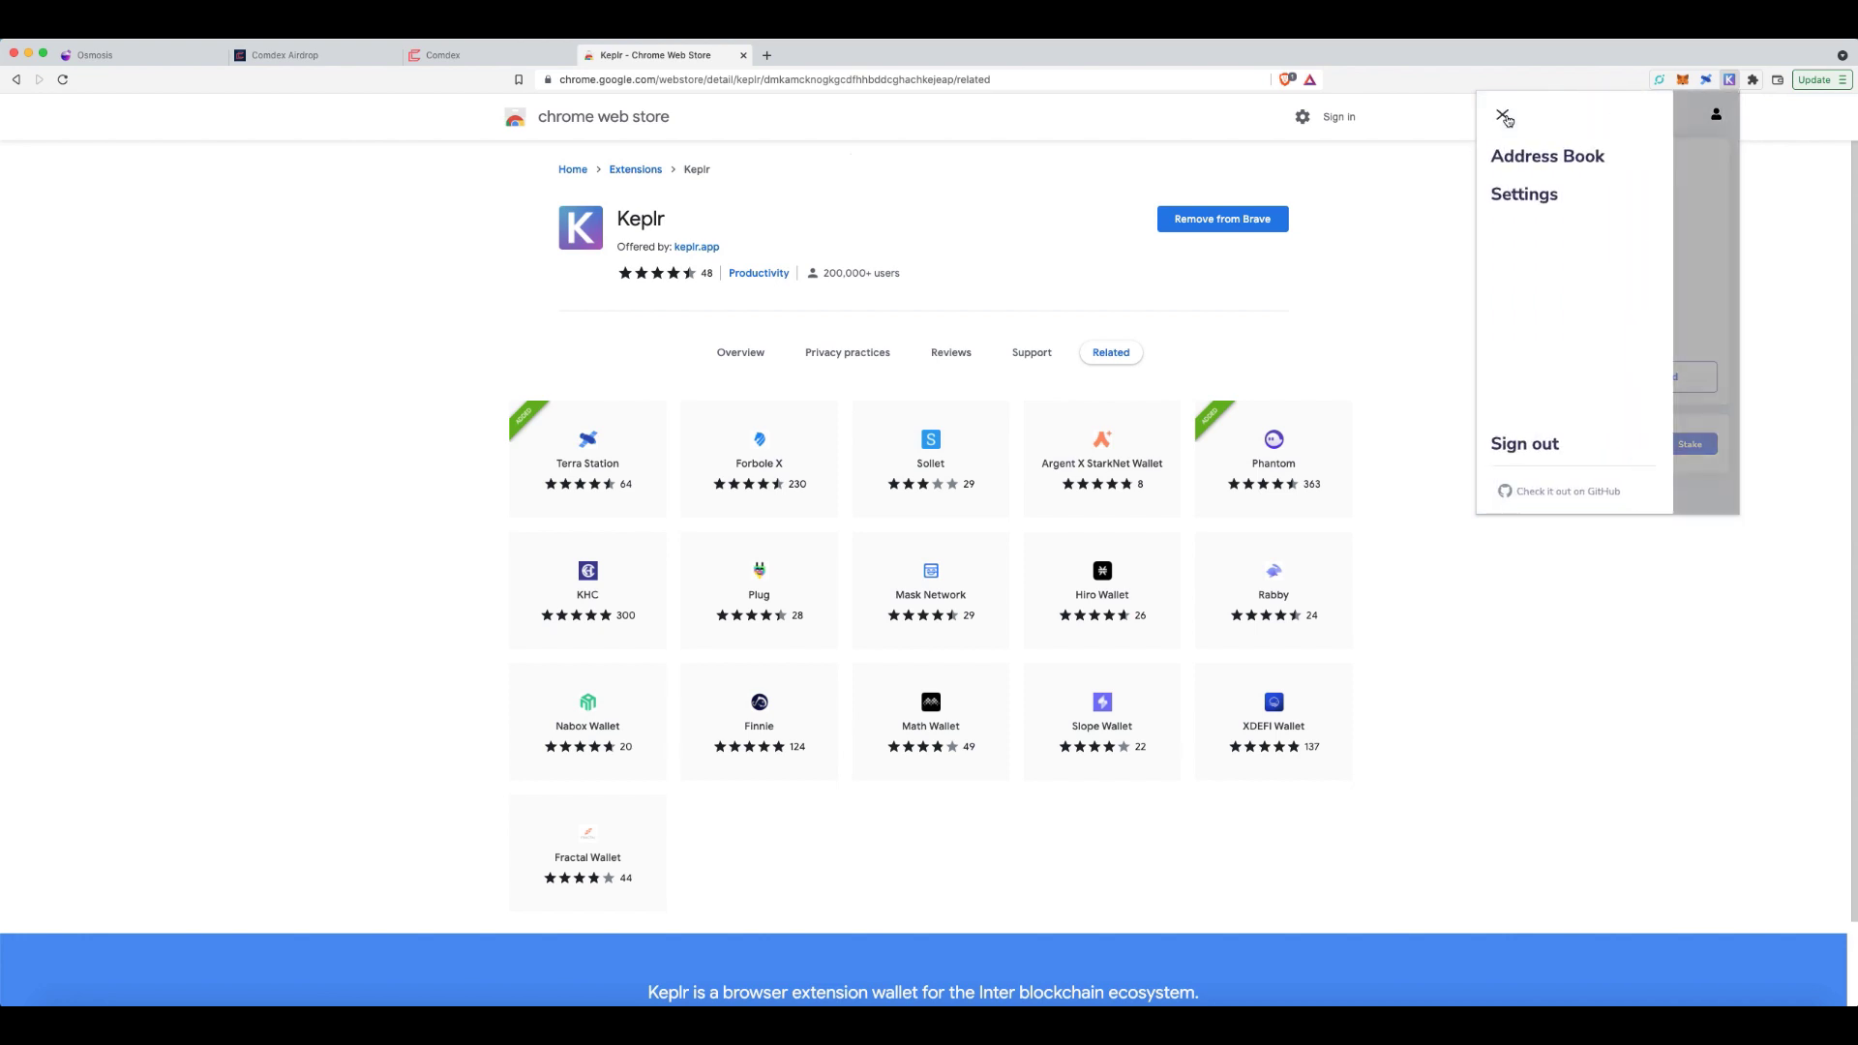
{"action": "left_click", "coordinate": [1667, 198]}
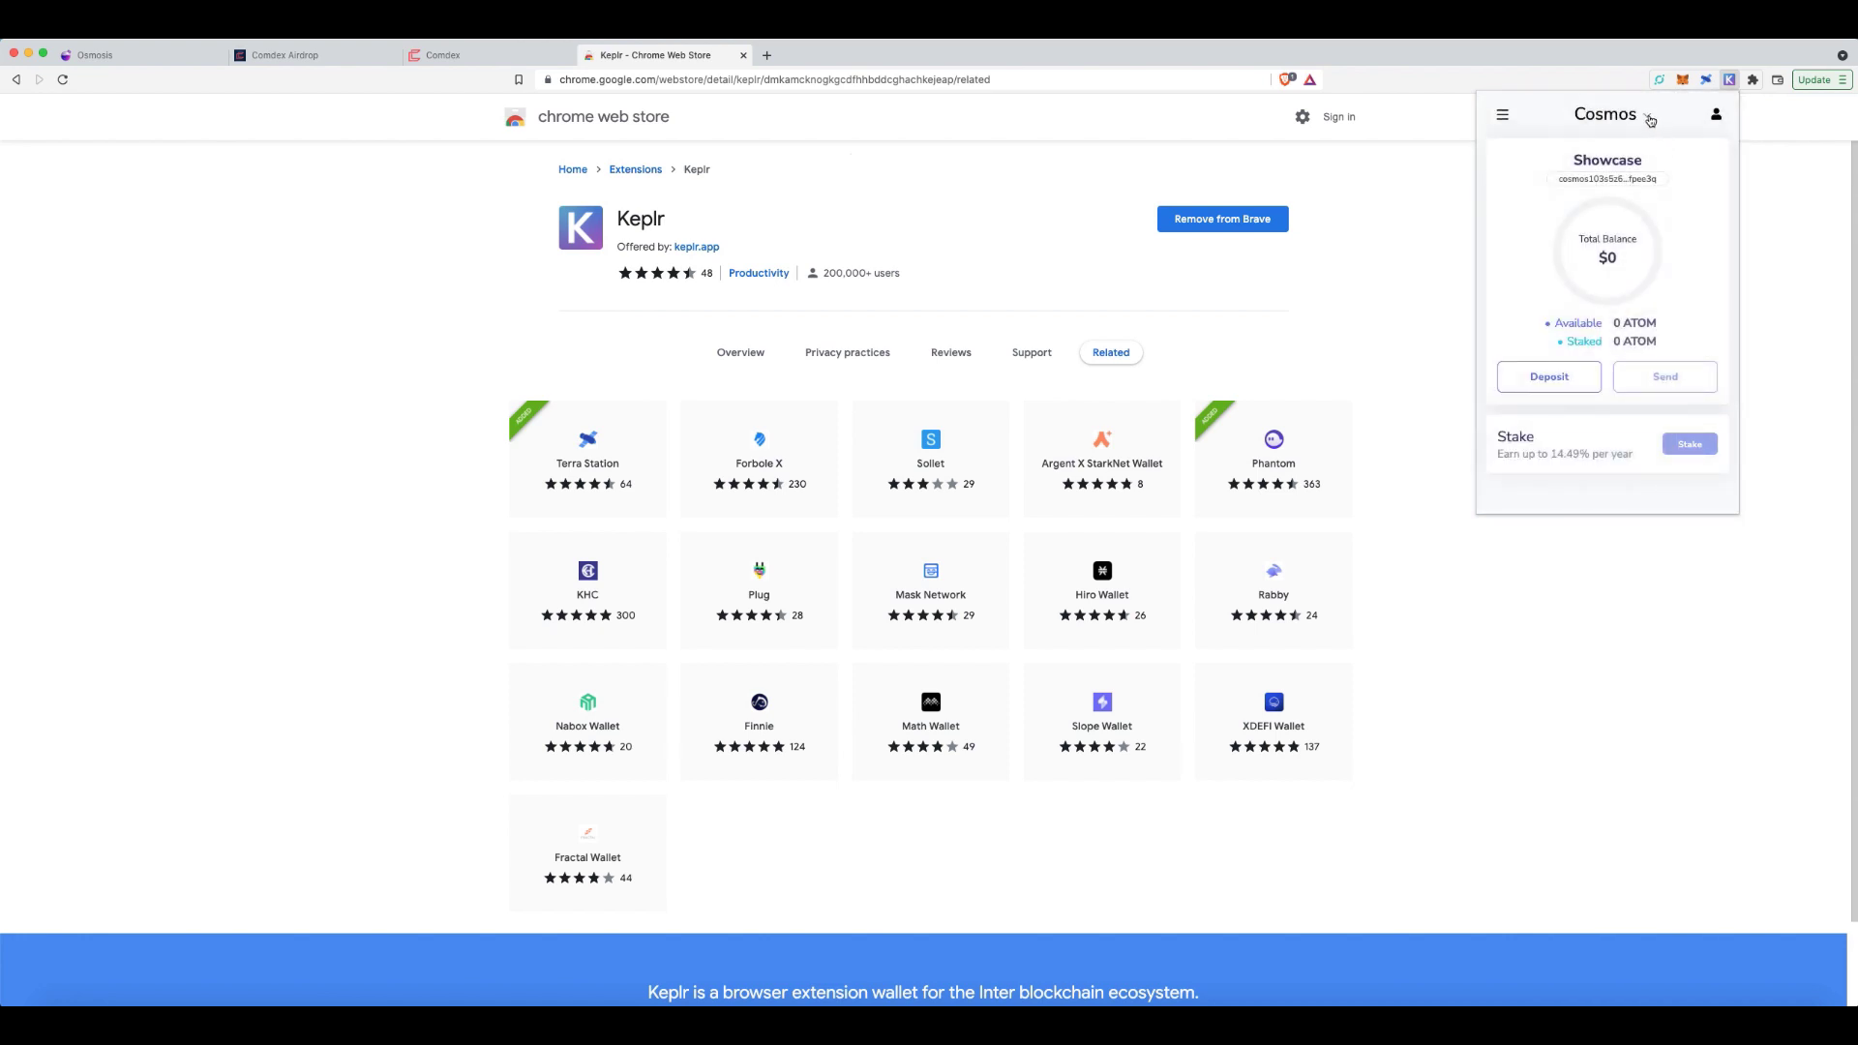
- Browse Keplr's chain list without switching, check the $0 Cosmos balance, and close the wallet
{"action": "left_click", "coordinate": [1646, 117]}
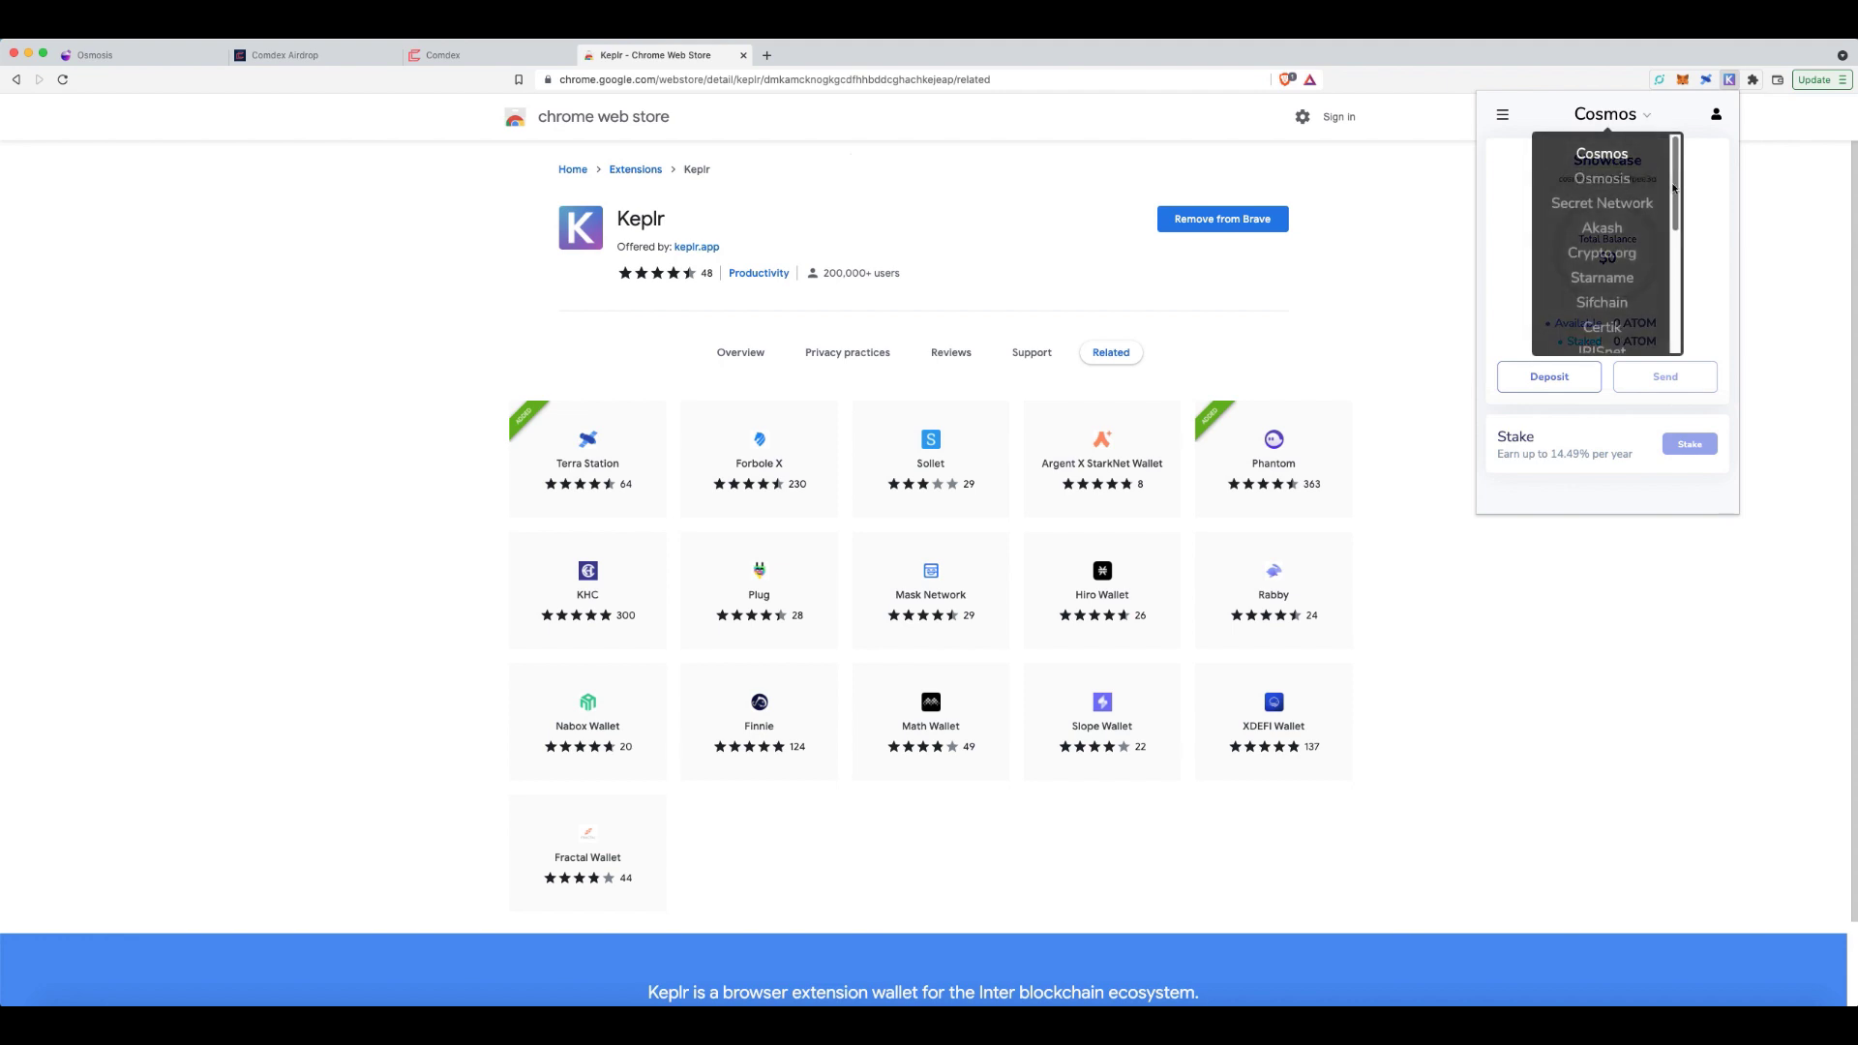
{"action": "scroll", "coordinate": [1674, 187], "scroll_direction": "down", "scroll_amount": 5}
{"action": "scroll", "coordinate": [1660, 270], "scroll_direction": "up", "scroll_amount": 5}
{"action": "left_click_drag", "start_coordinate": [1668, 179], "coordinate": [1702, 299]}
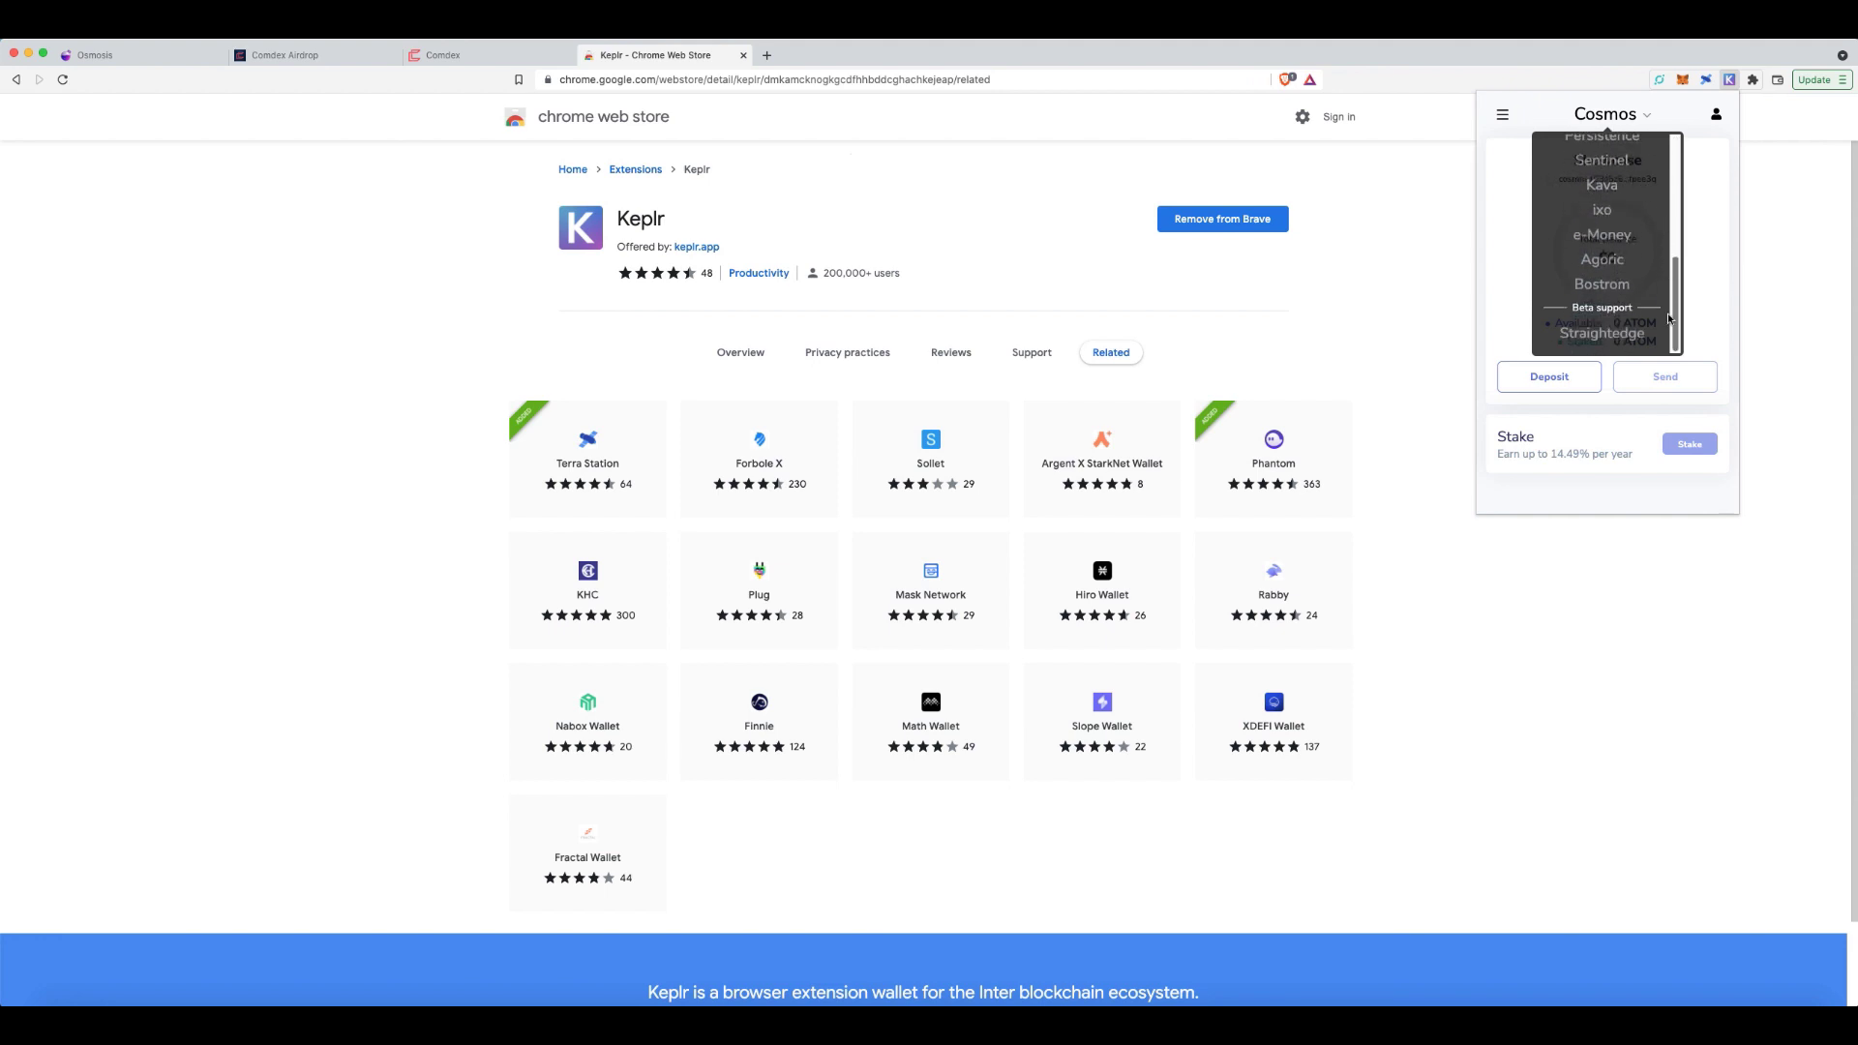
{"action": "left_click", "coordinate": [1715, 266]}
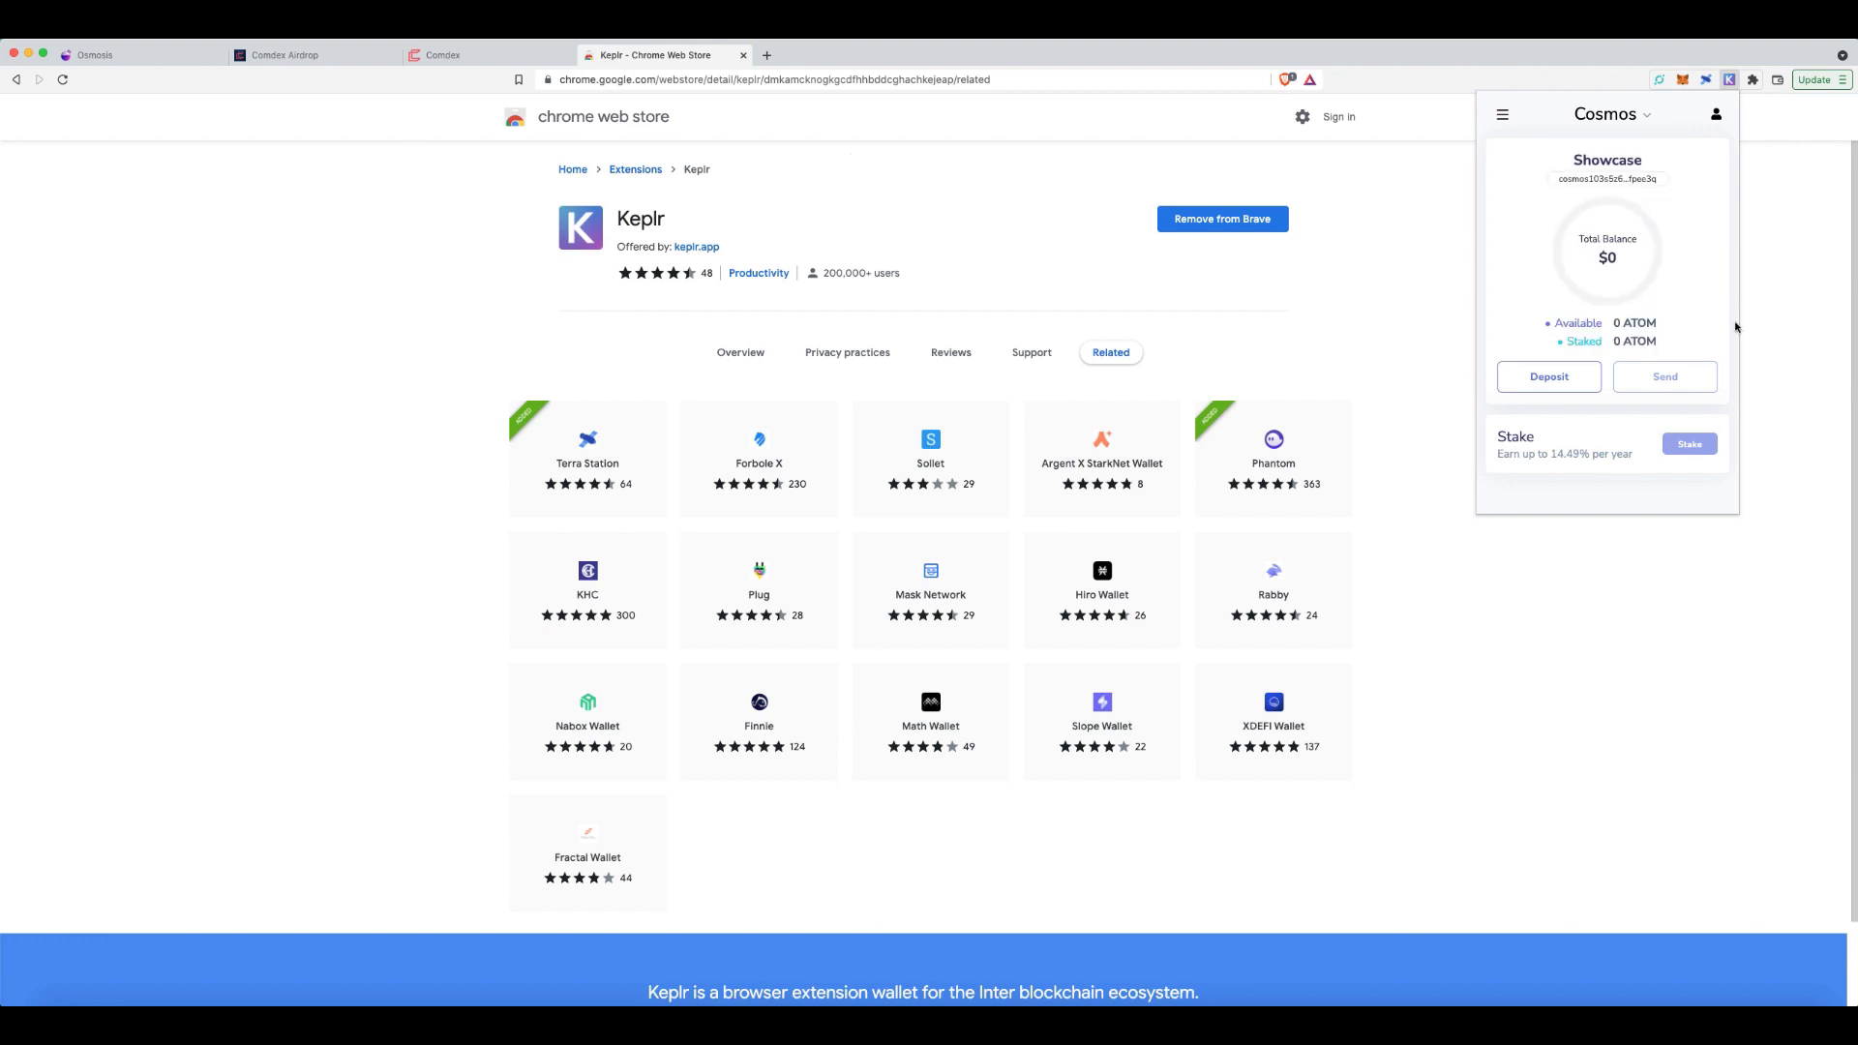
{"action": "left_click", "coordinate": [1791, 236]}
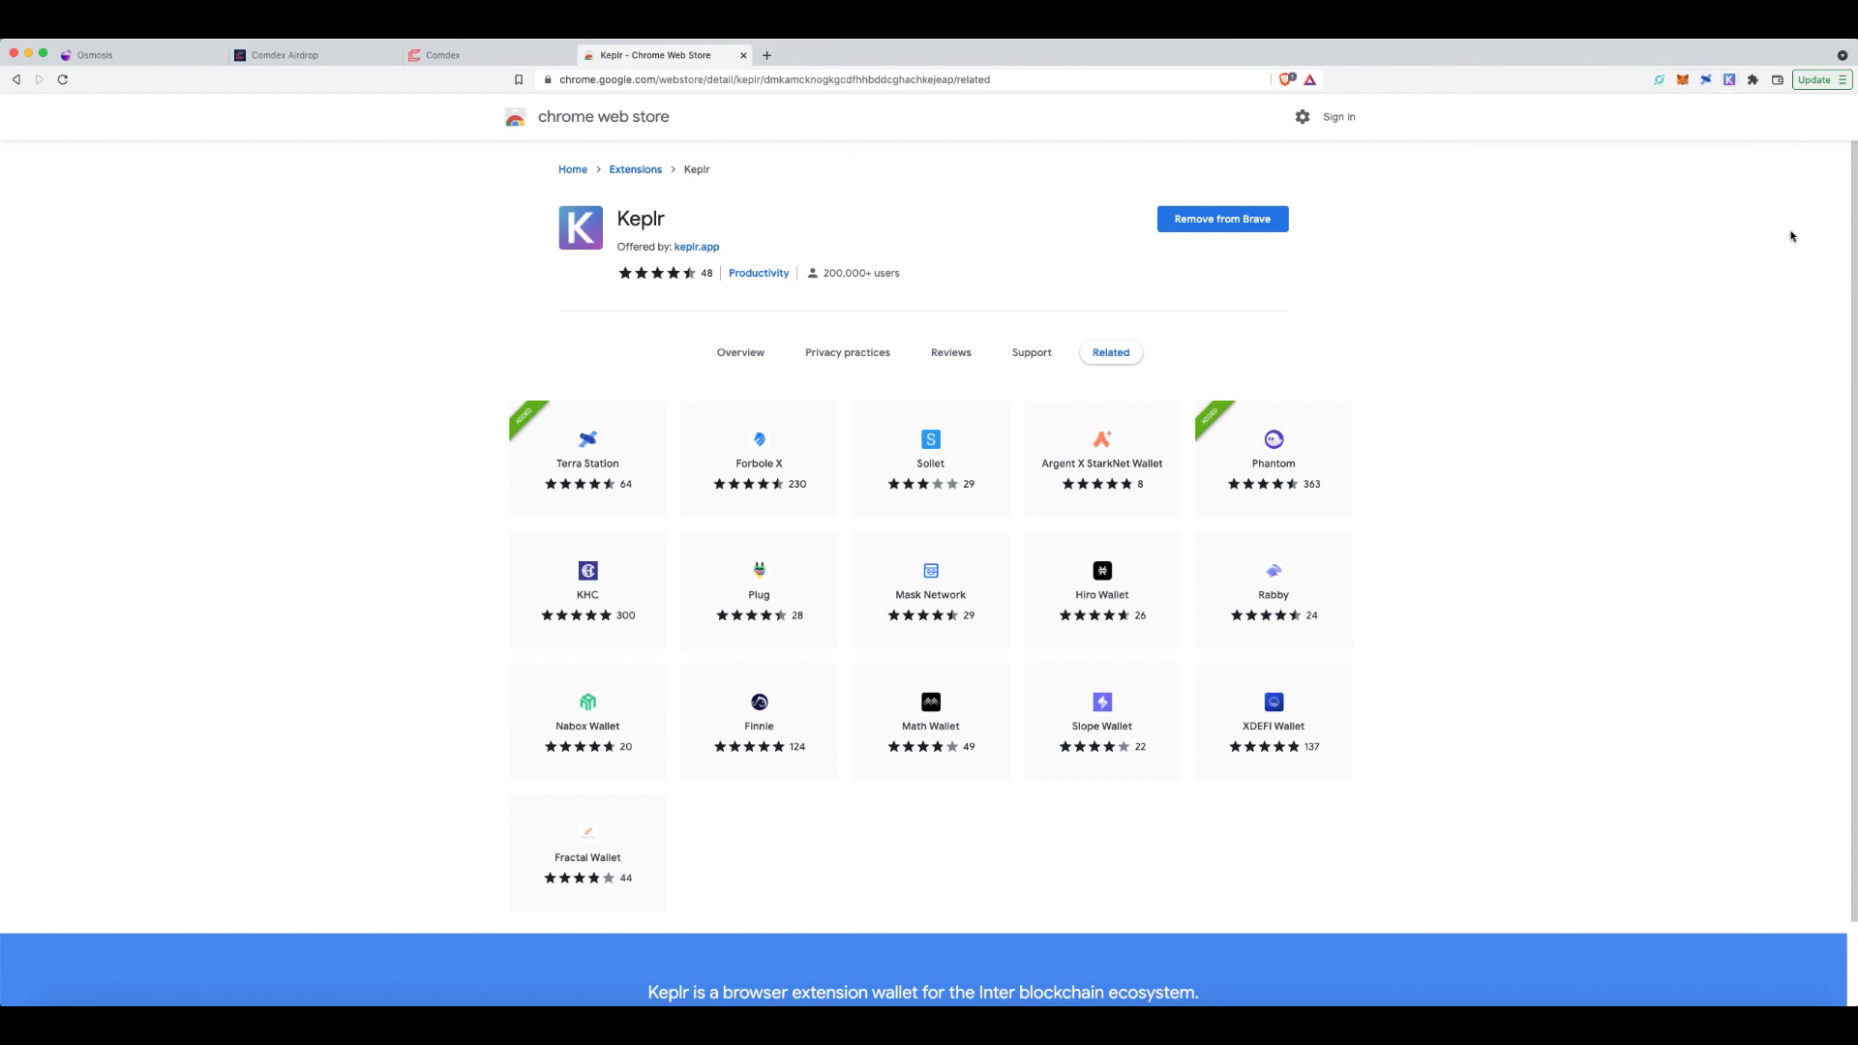
{"action": "left_click", "coordinate": [1732, 80]}
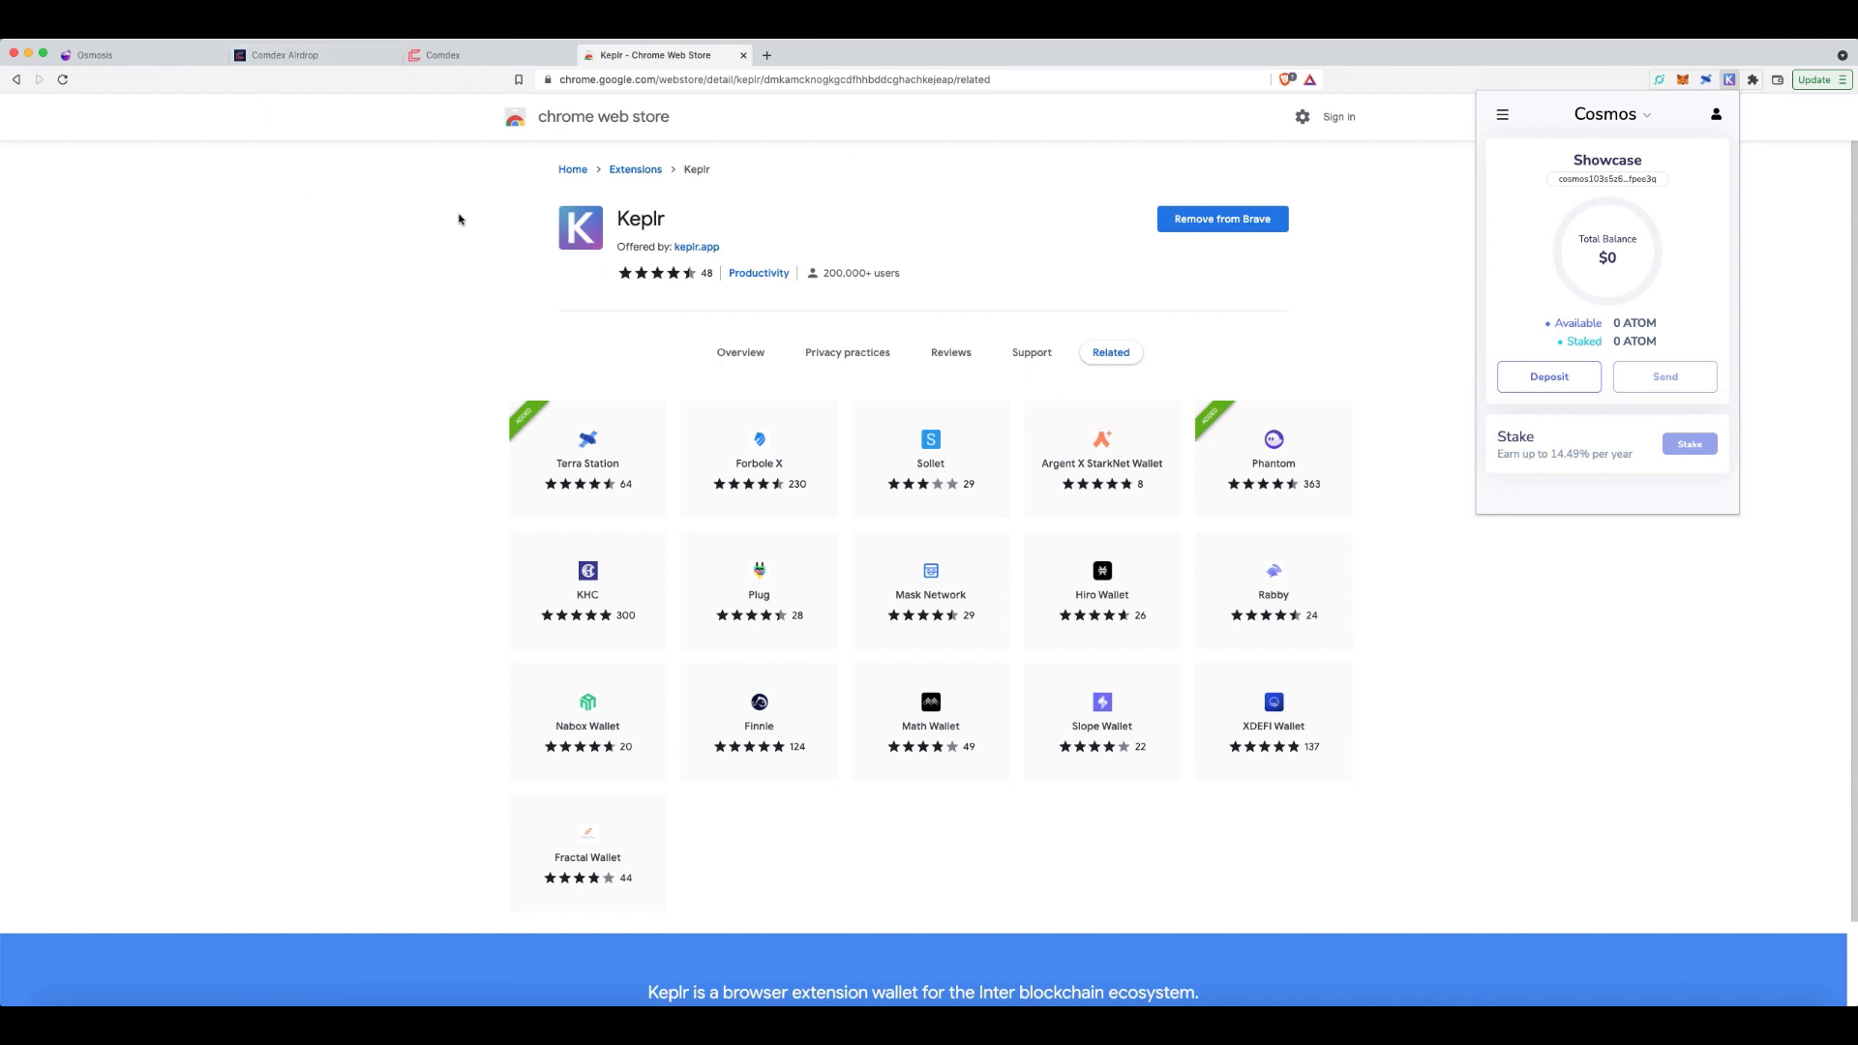
{"action": "left_click", "coordinate": [497, 165]}
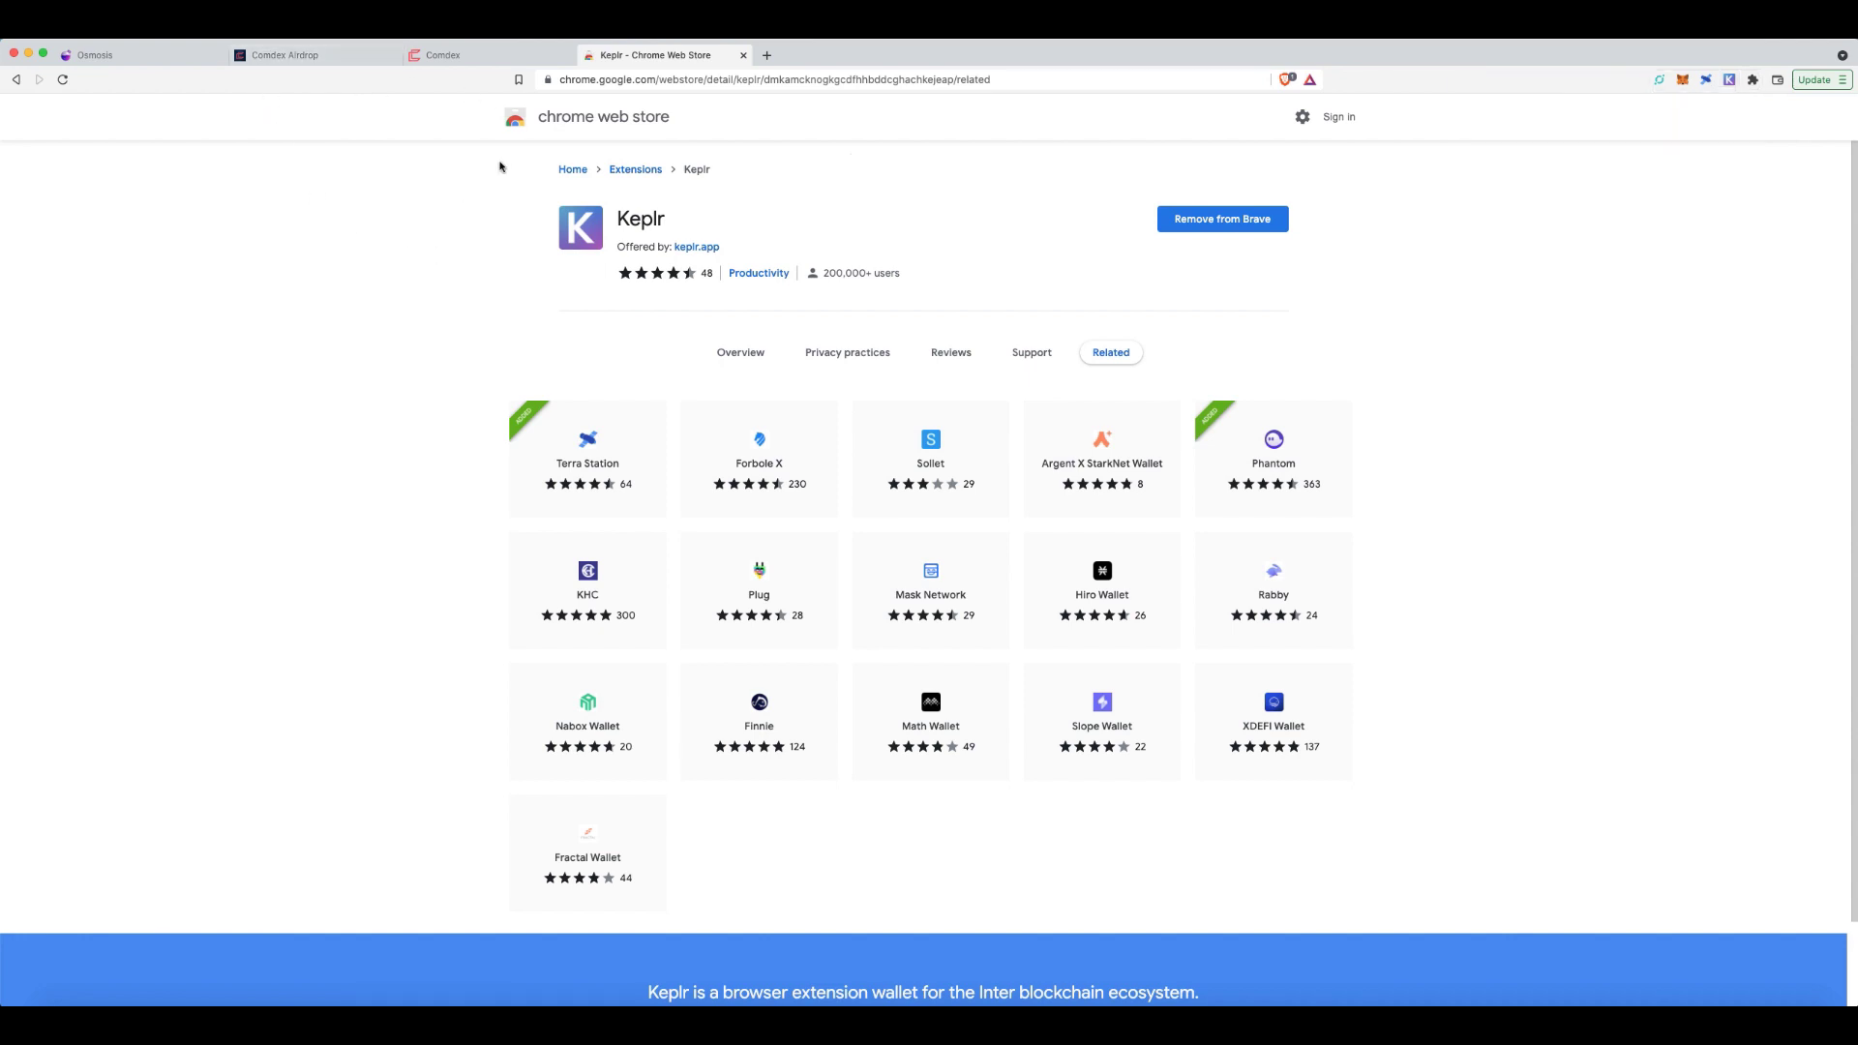
- Connect Osmosis to the Keplr wallet, approving the request in Keplr, and view its assets
{"action": "left_click", "coordinate": [254, 56]}
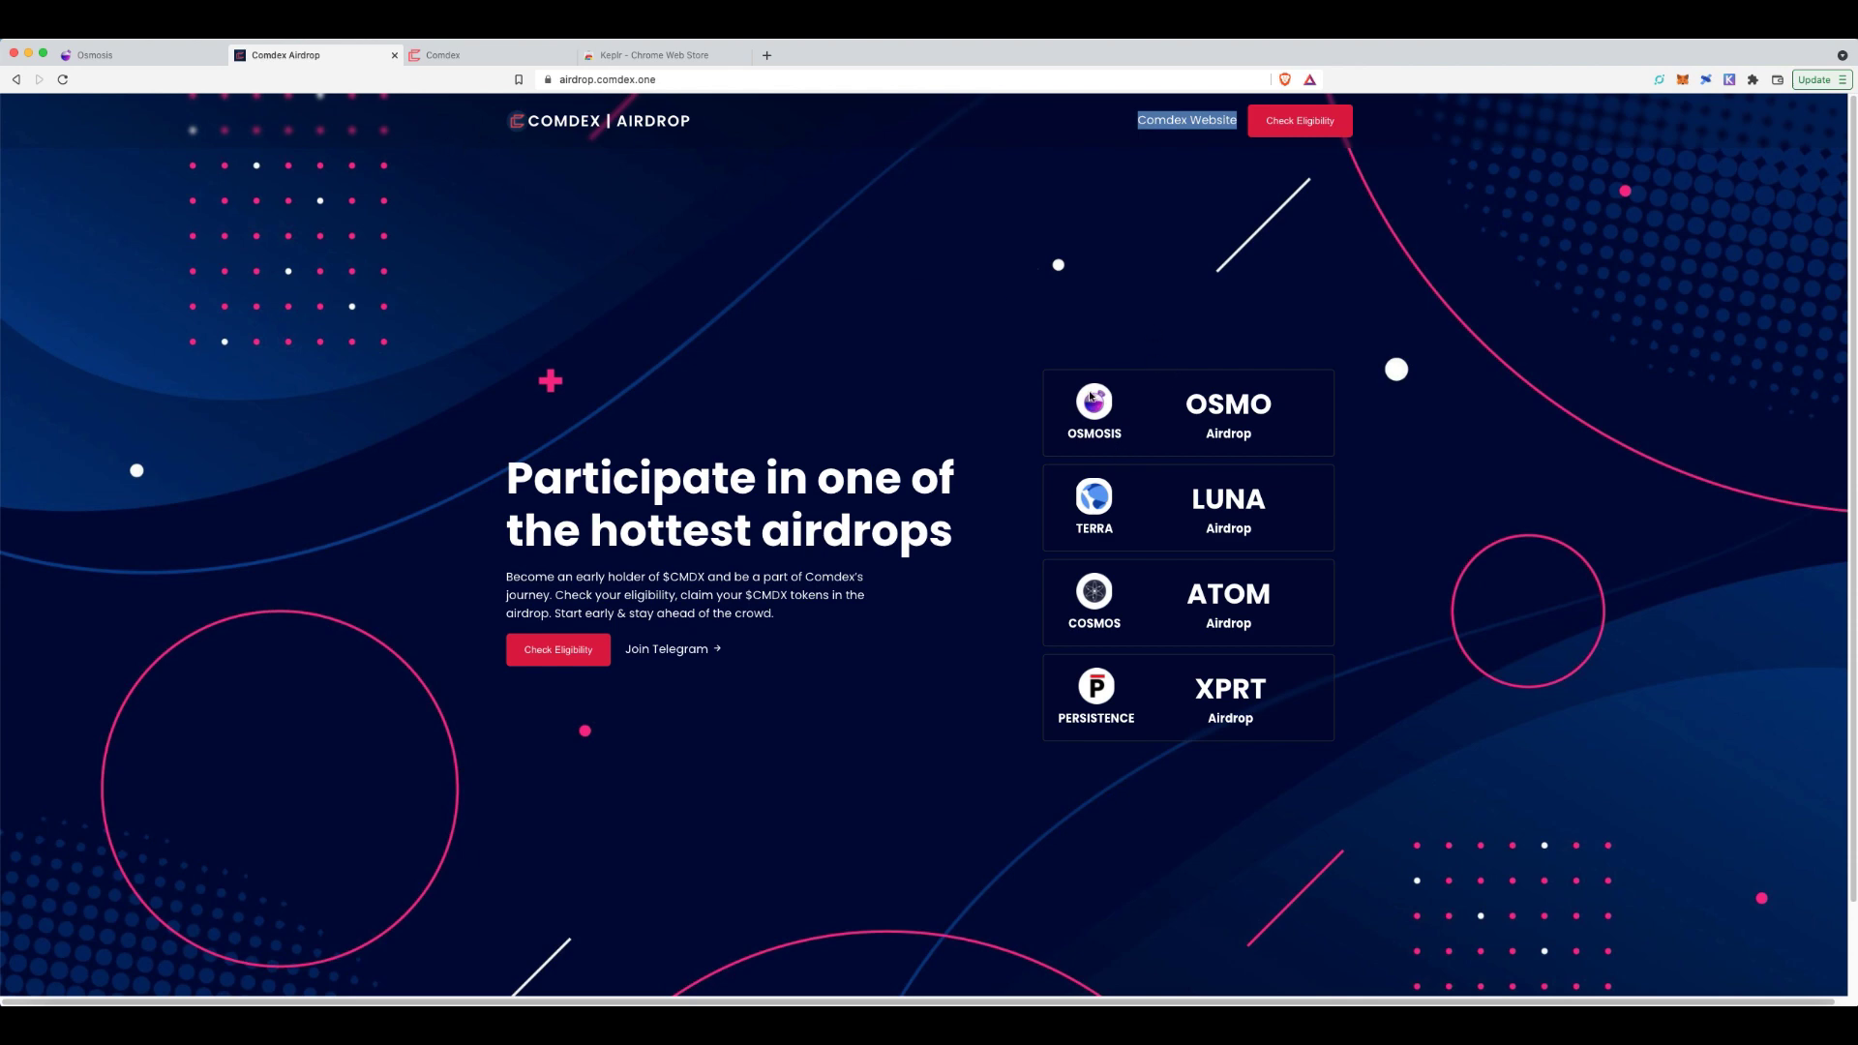
{"action": "left_click", "coordinate": [95, 56]}
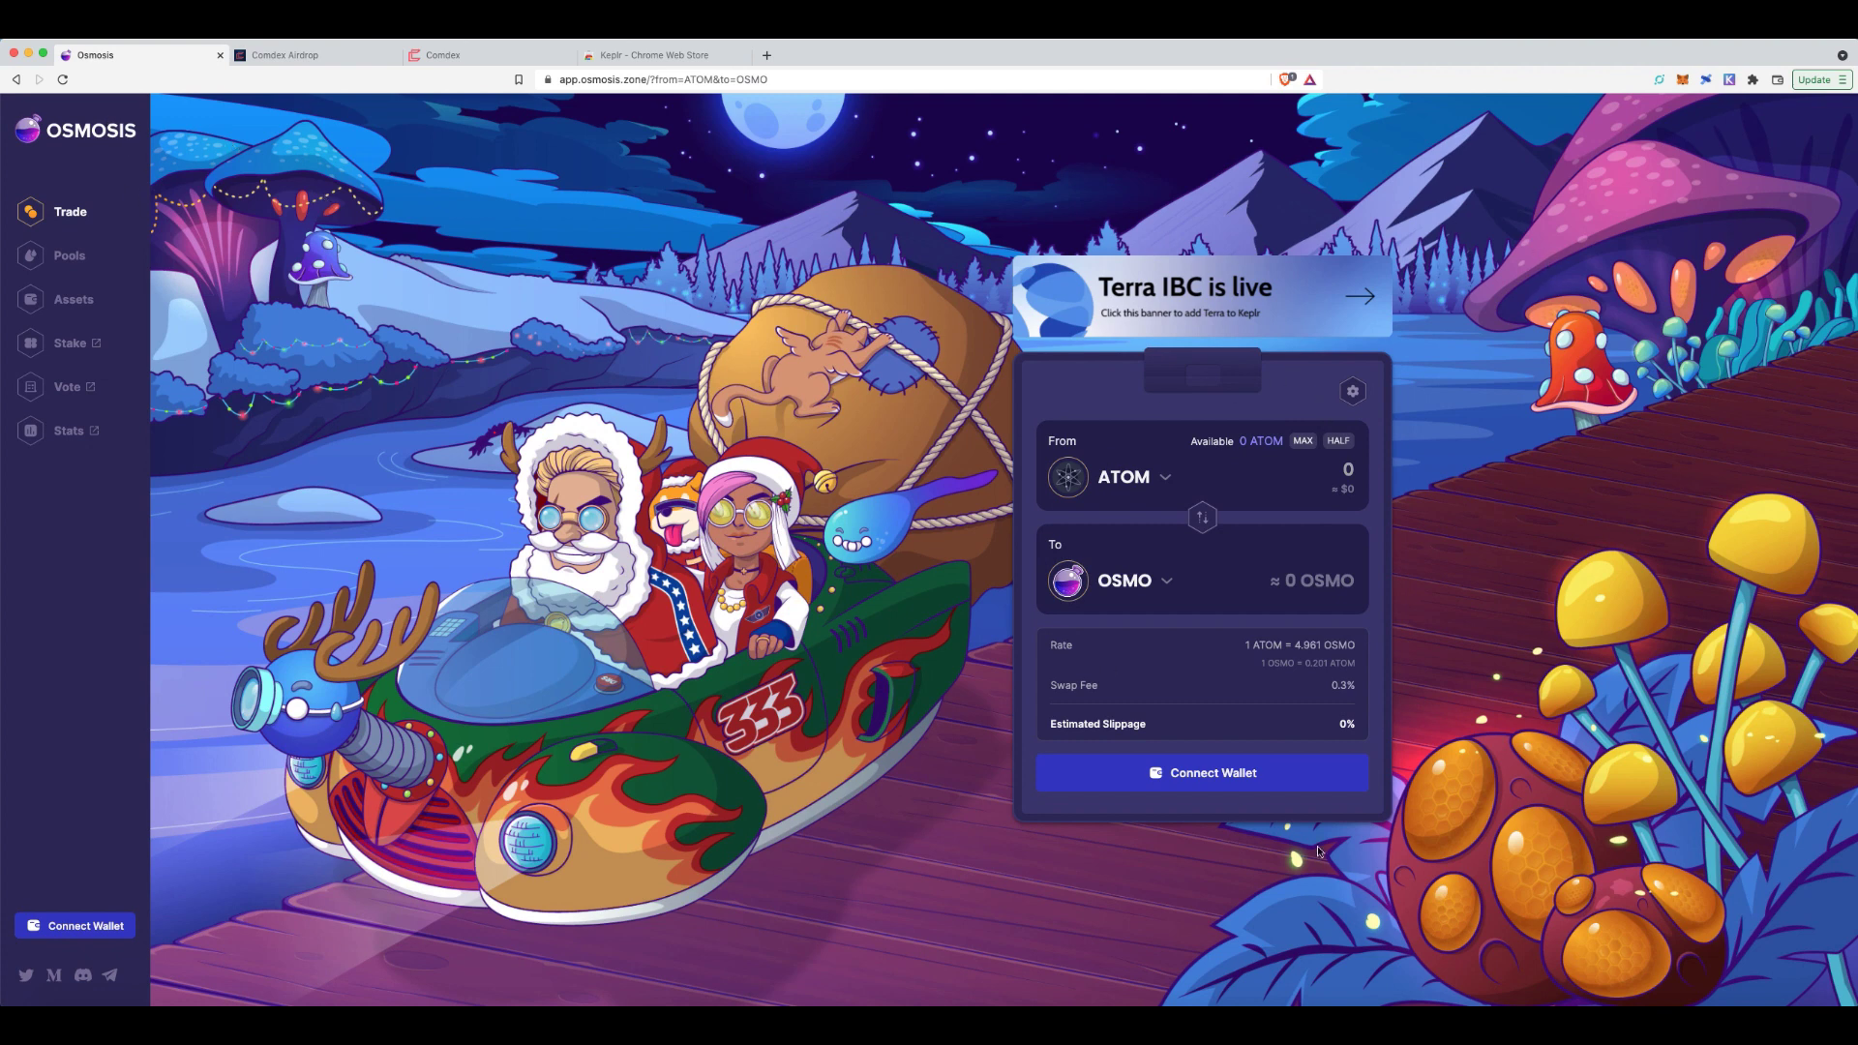
{"action": "left_click", "coordinate": [1198, 772]}
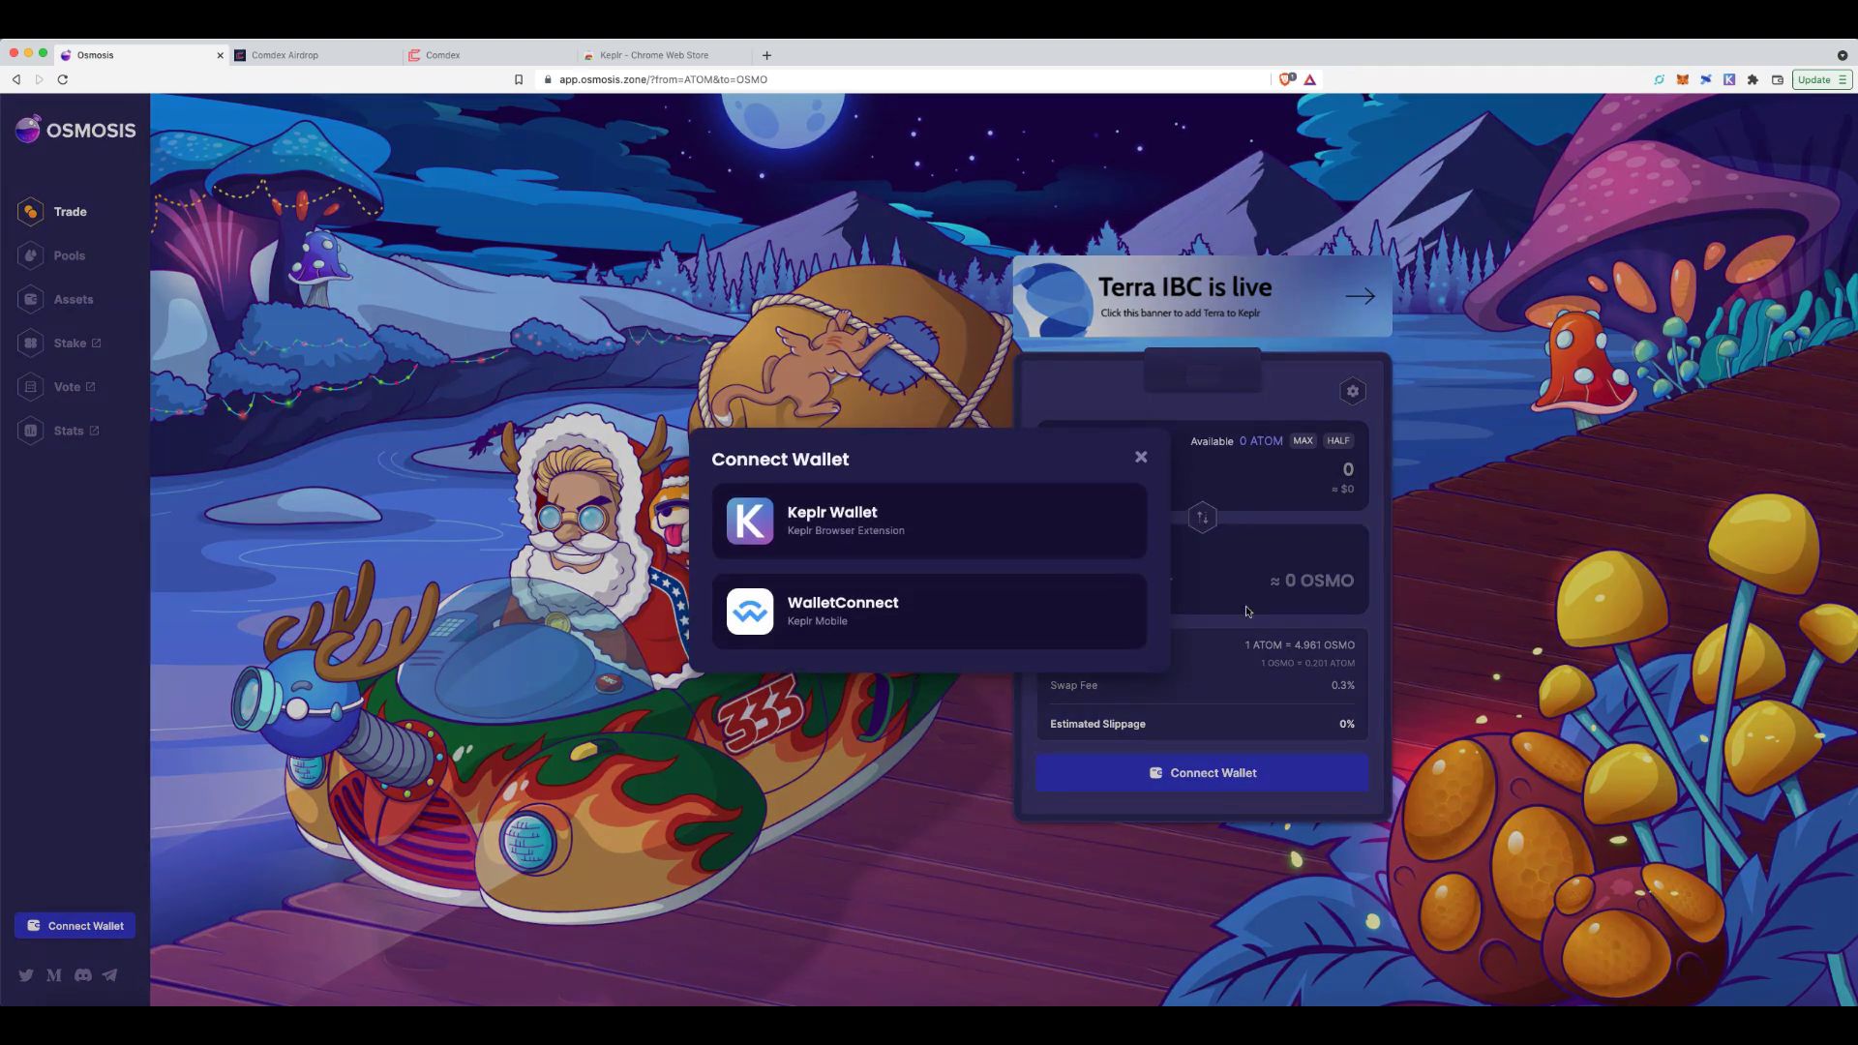
{"action": "left_click", "coordinate": [827, 518]}
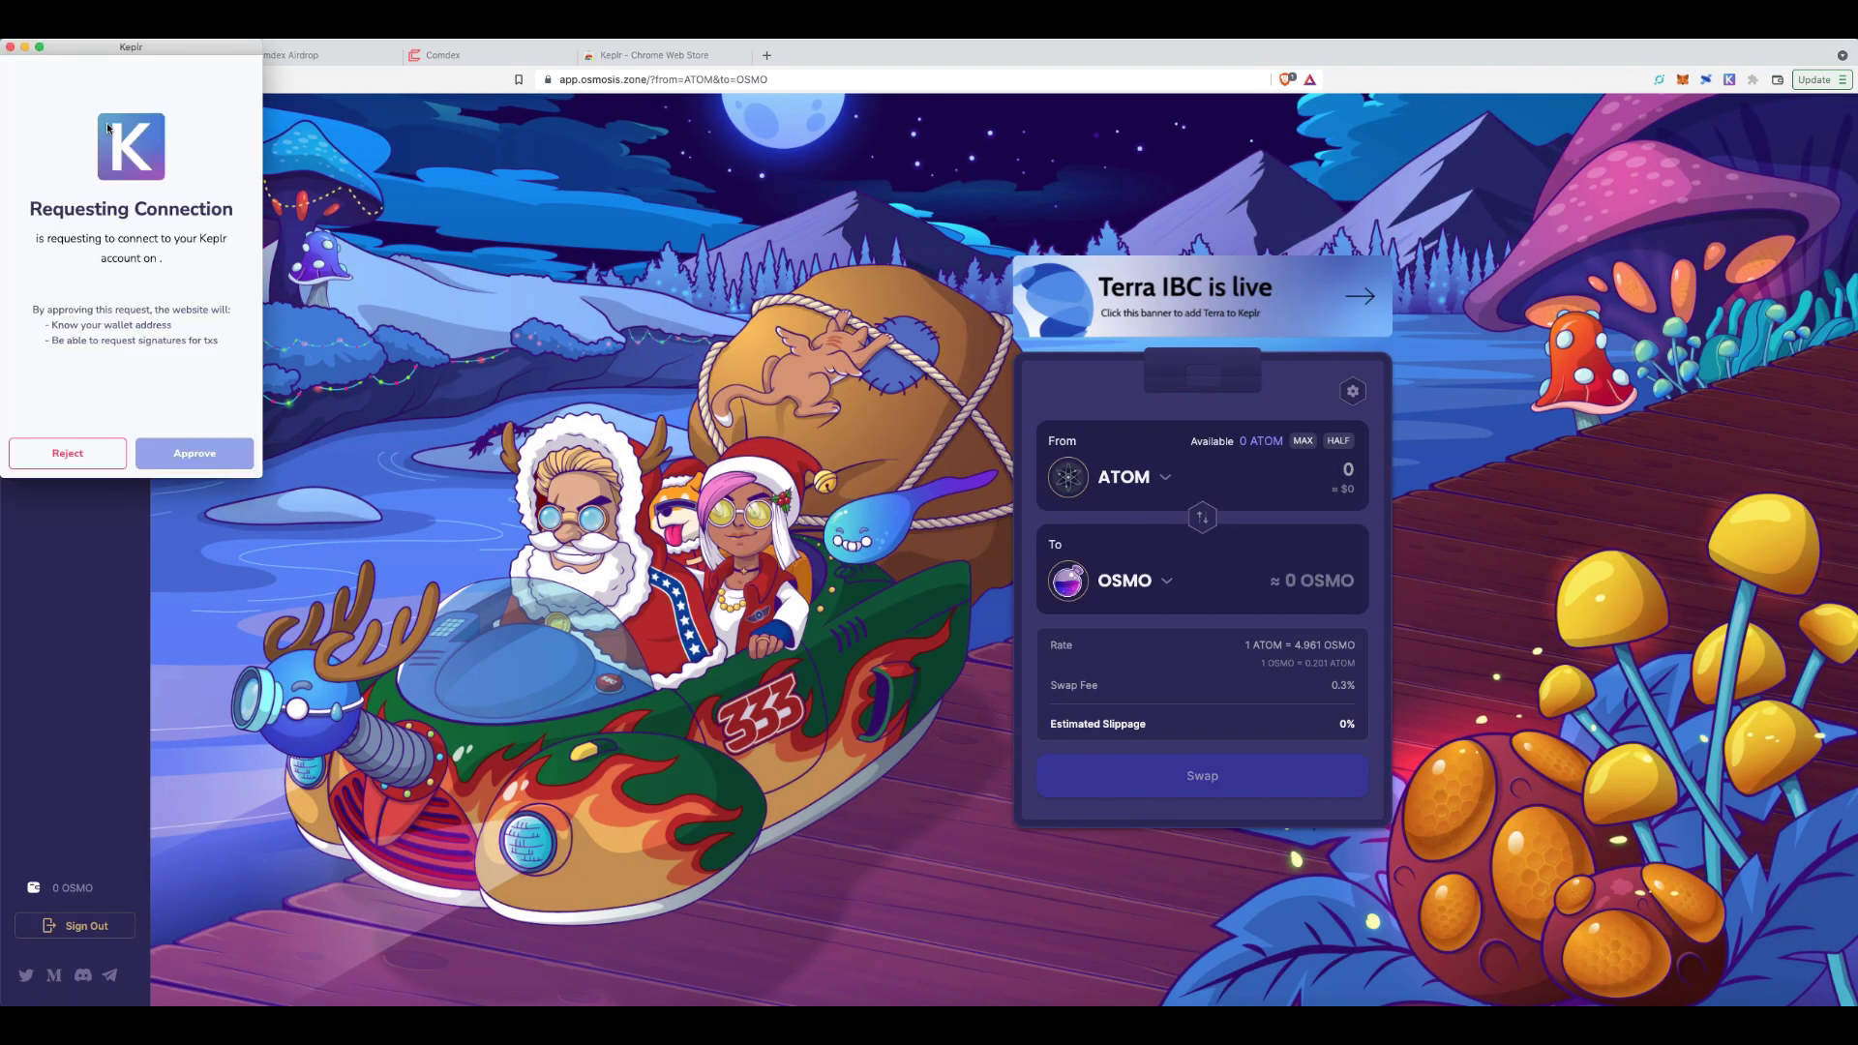
{"action": "left_click", "coordinate": [219, 461]}
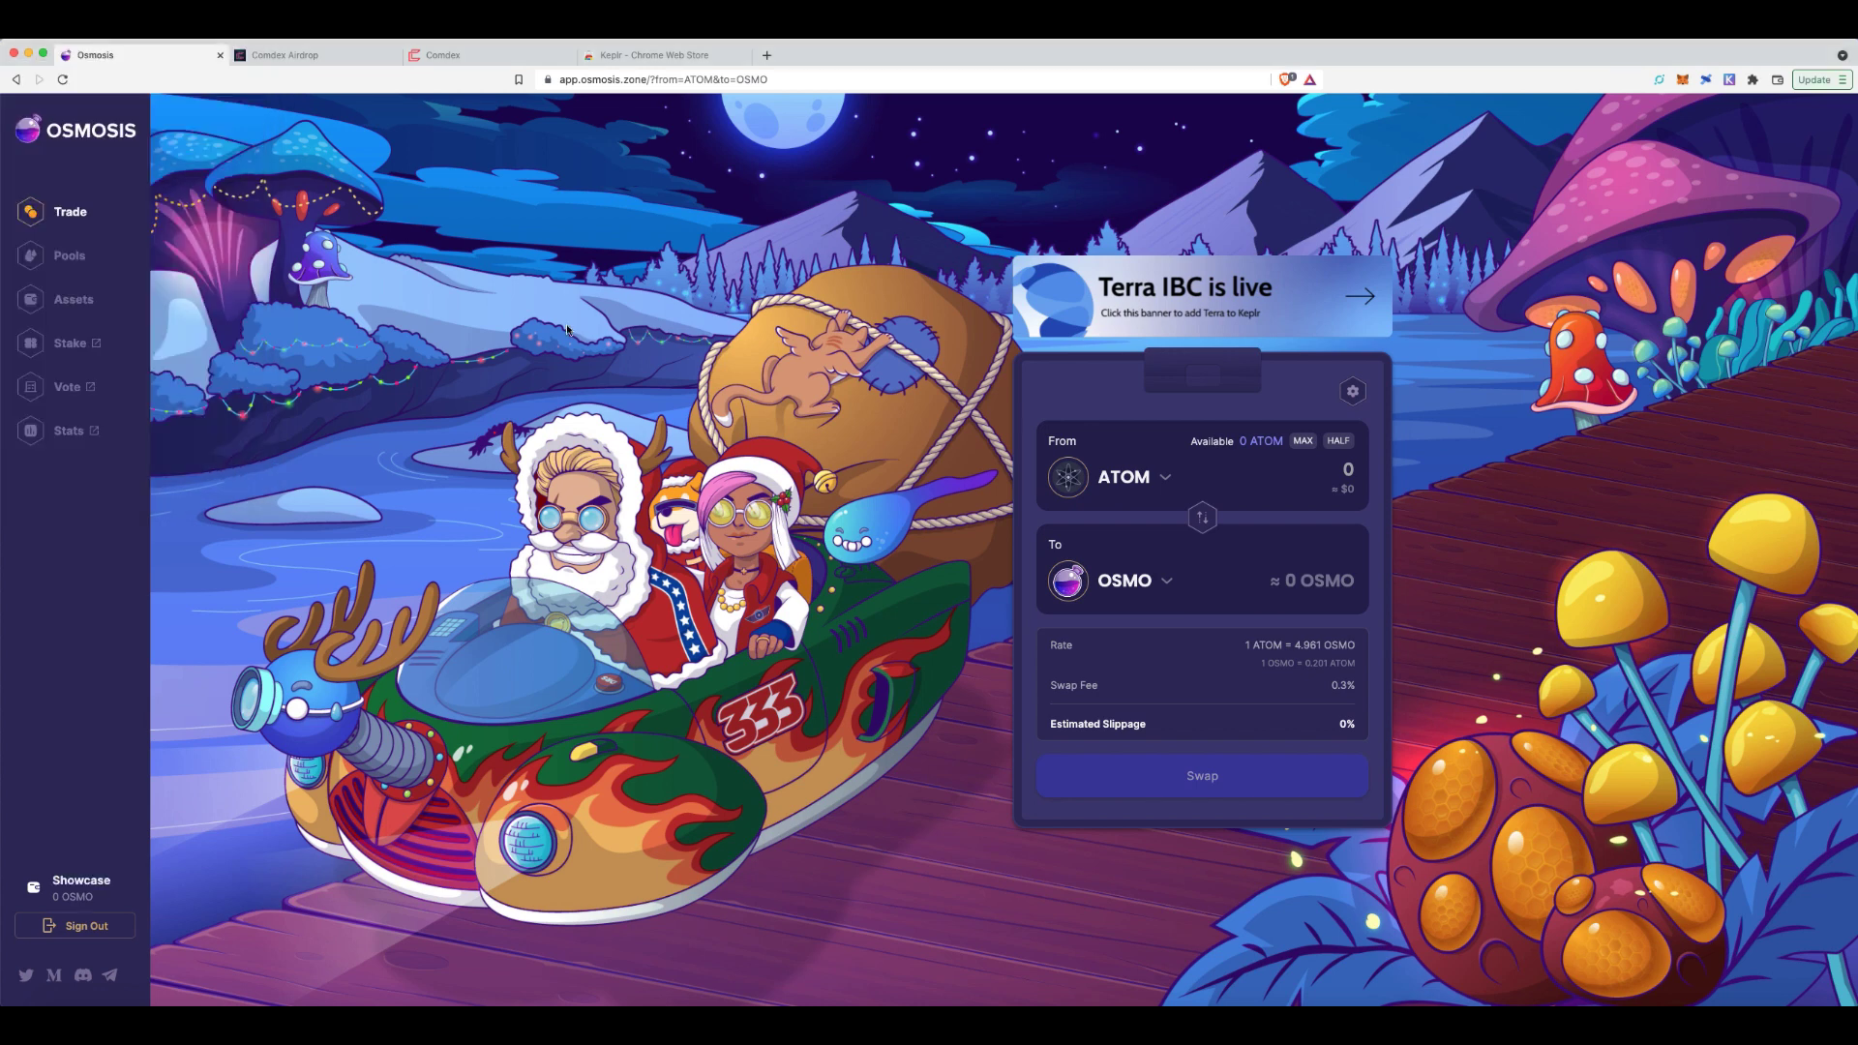
{"action": "left_click", "coordinate": [80, 301]}
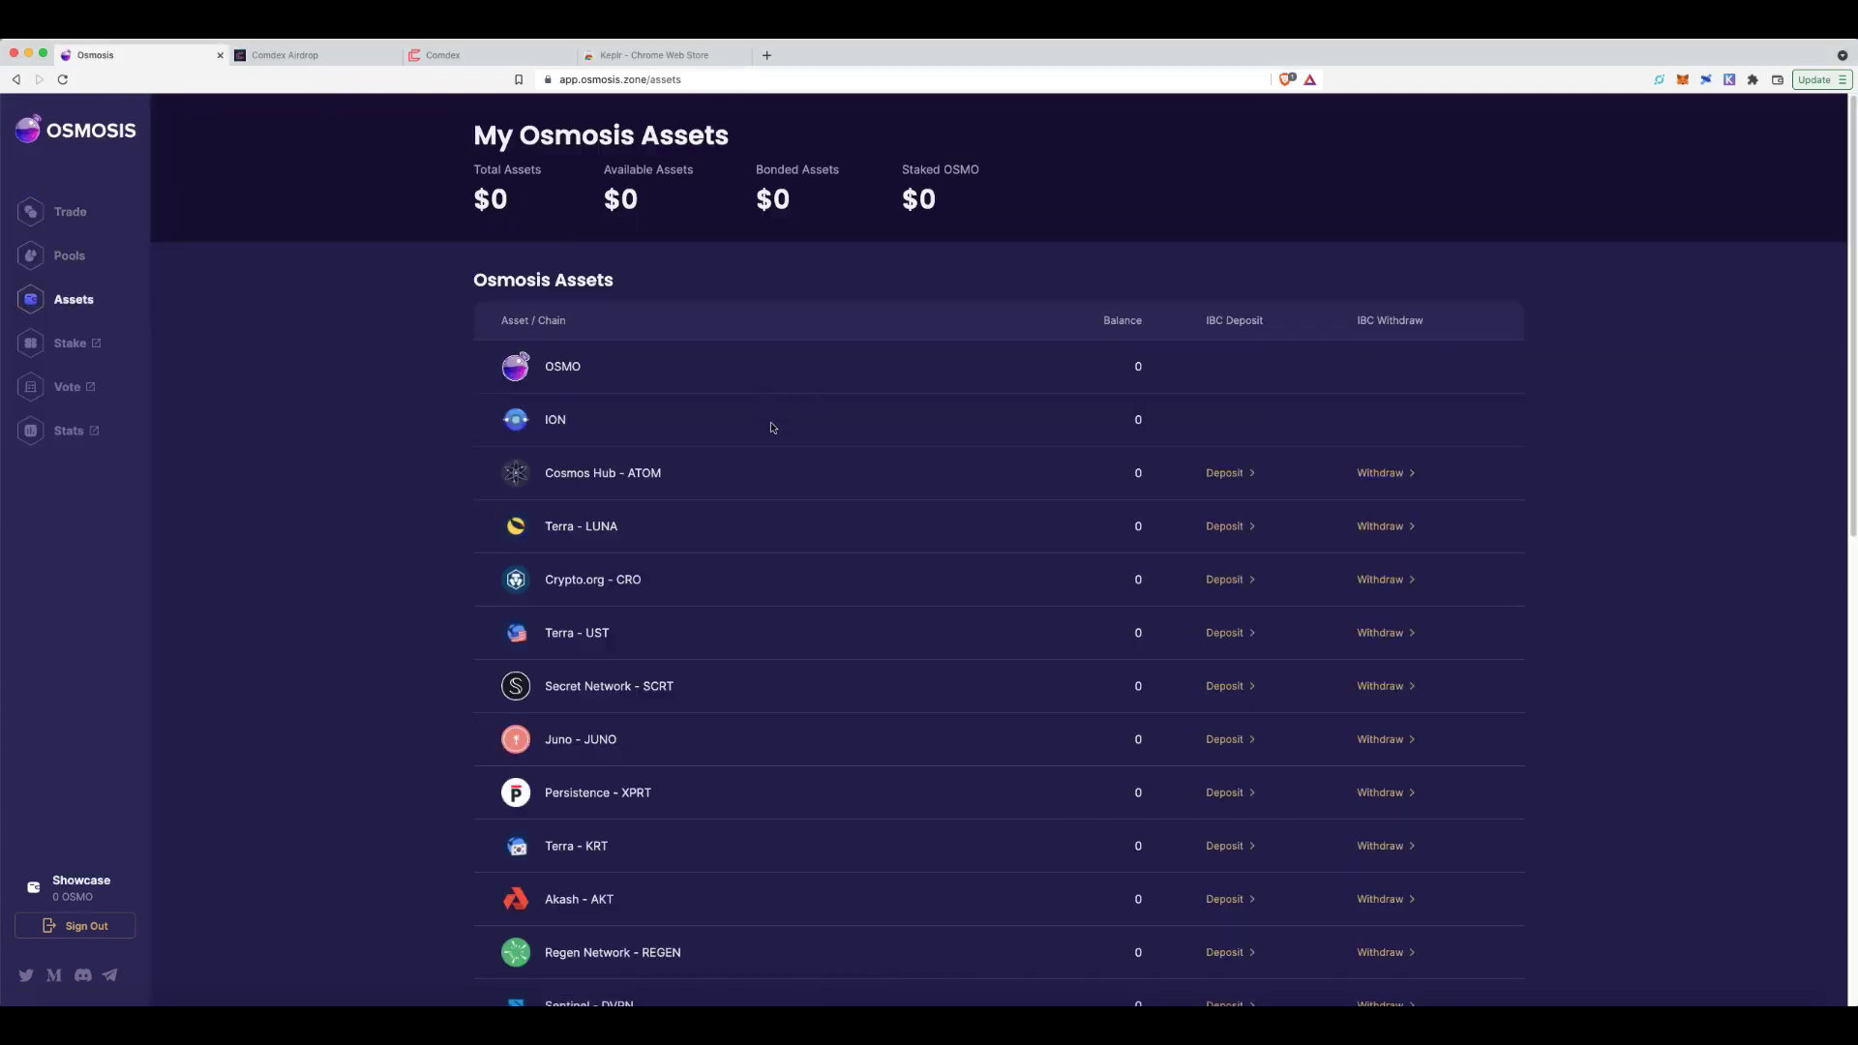
- Start a Comdex CMDX deposit, approving the comdex-1 chain addition and the Keplr connection
{"action": "scroll", "coordinate": [784, 451], "scroll_direction": "down", "scroll_amount": 1}
{"action": "scroll", "coordinate": [785, 453], "scroll_direction": "down", "scroll_amount": 10}
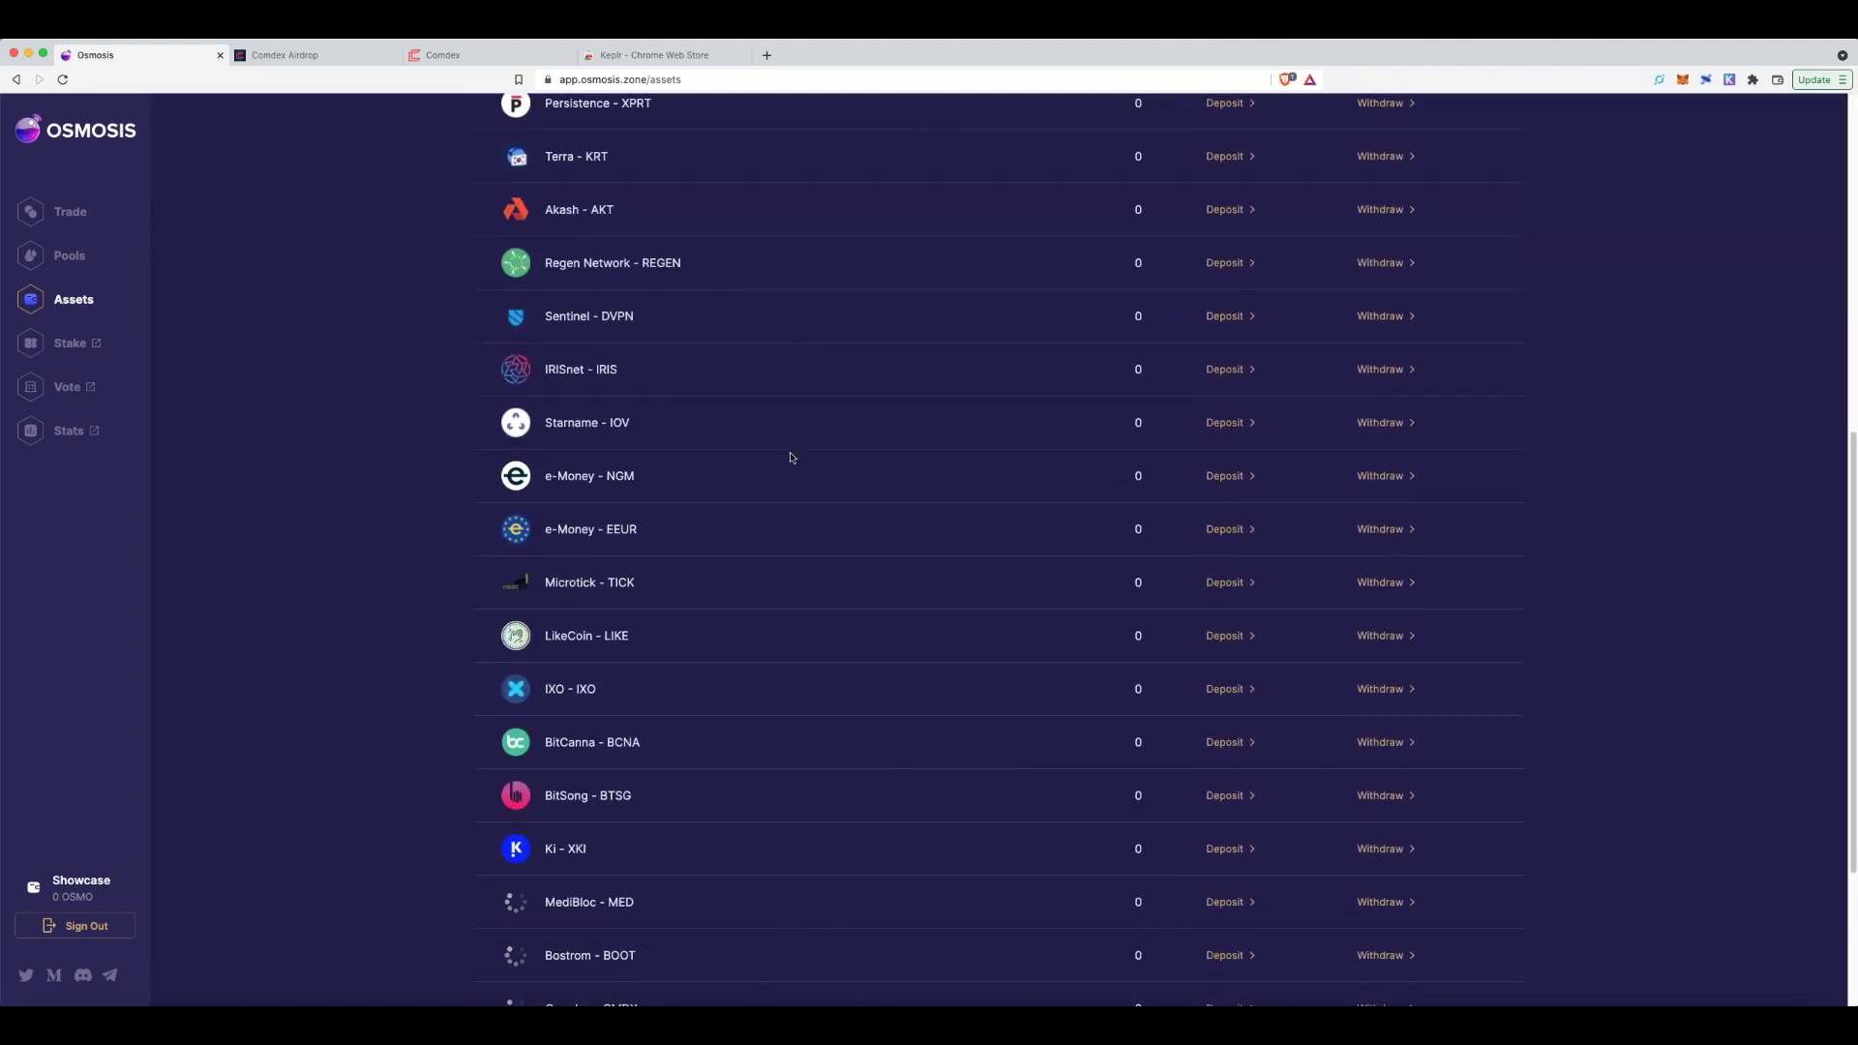
{"action": "scroll", "coordinate": [790, 456], "scroll_direction": "down", "scroll_amount": 3}
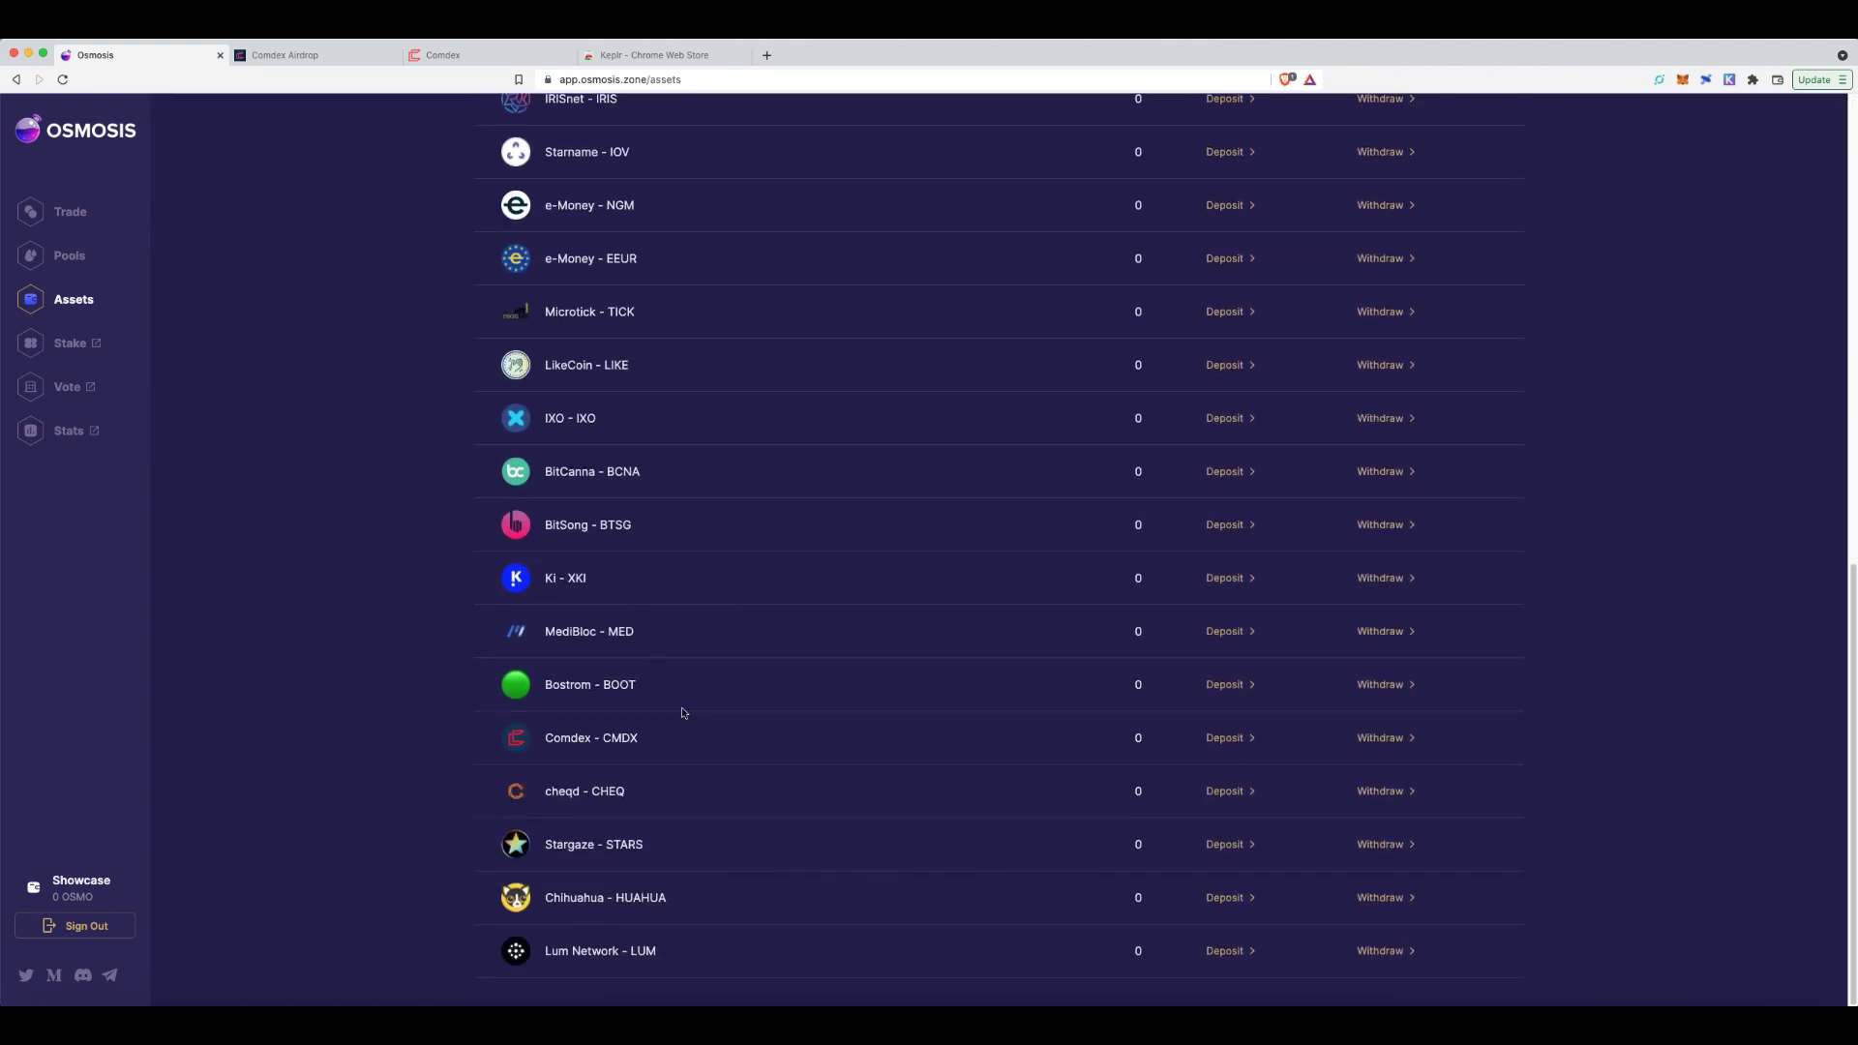
{"action": "left_click", "coordinate": [1227, 743]}
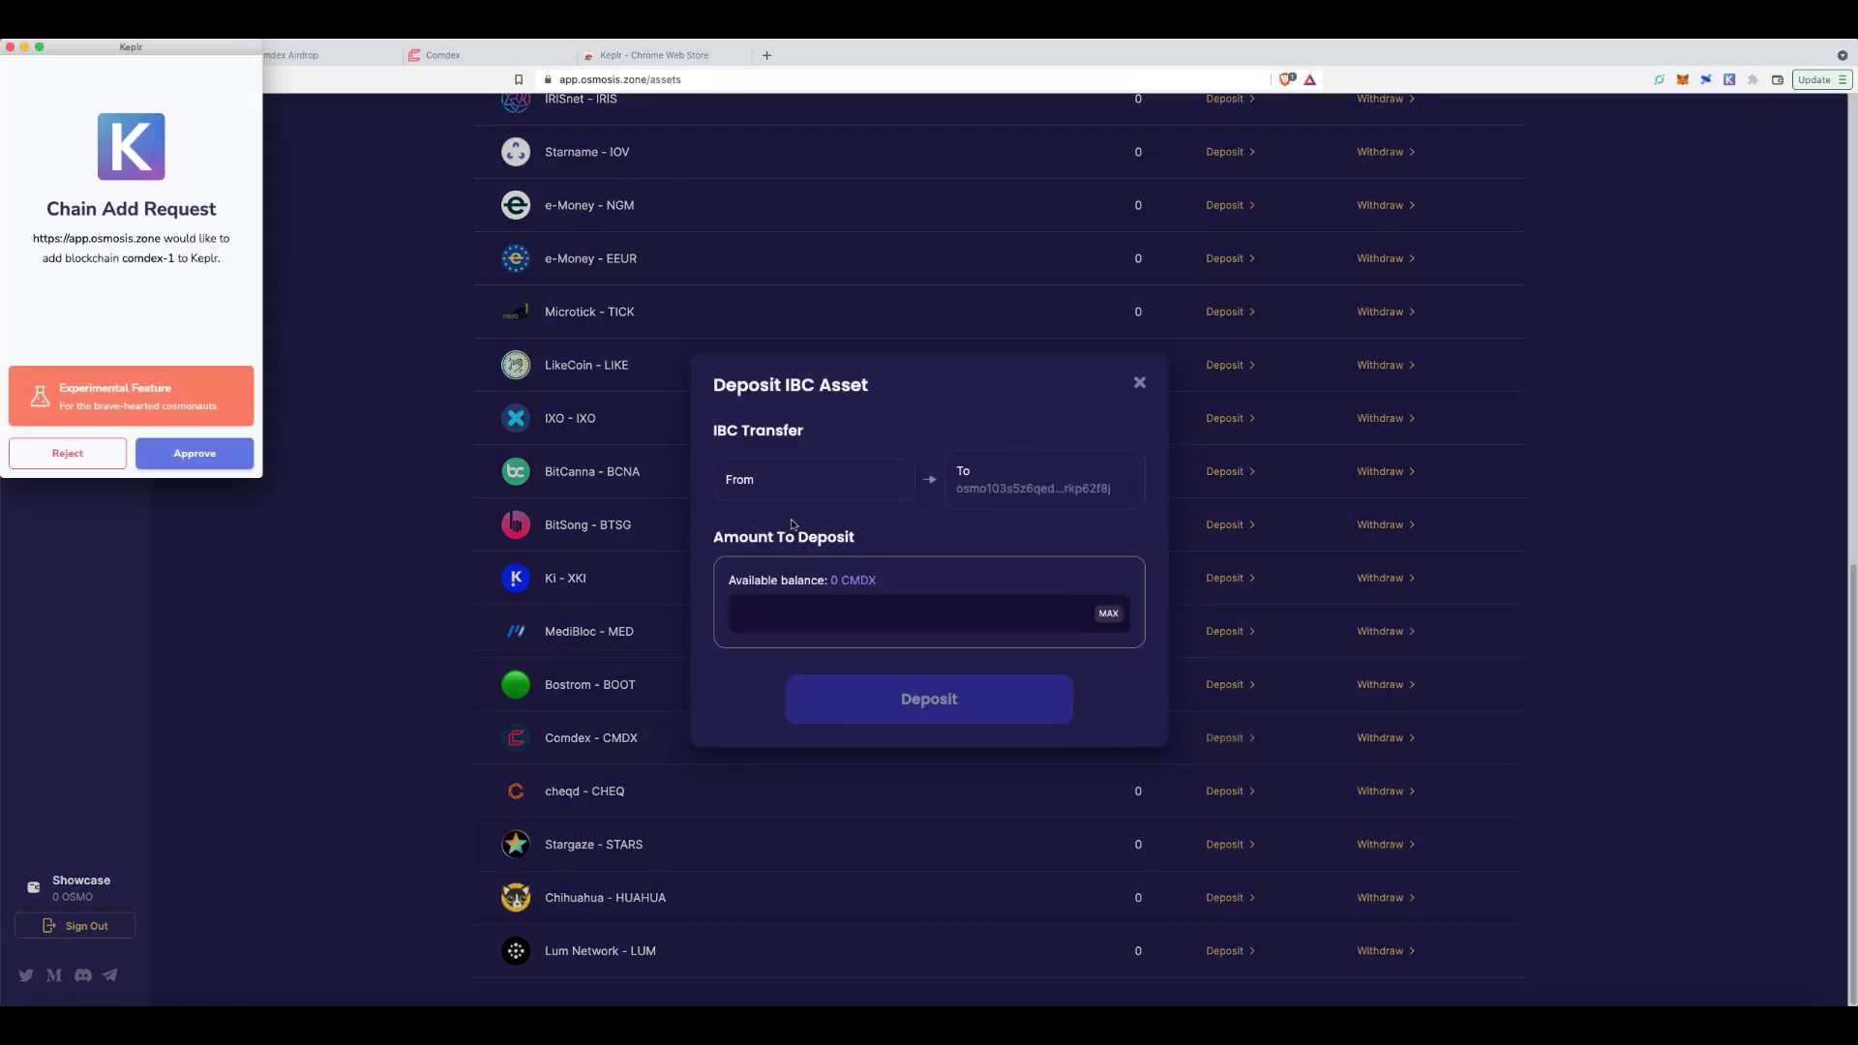
{"action": "left_click", "coordinate": [215, 457]}
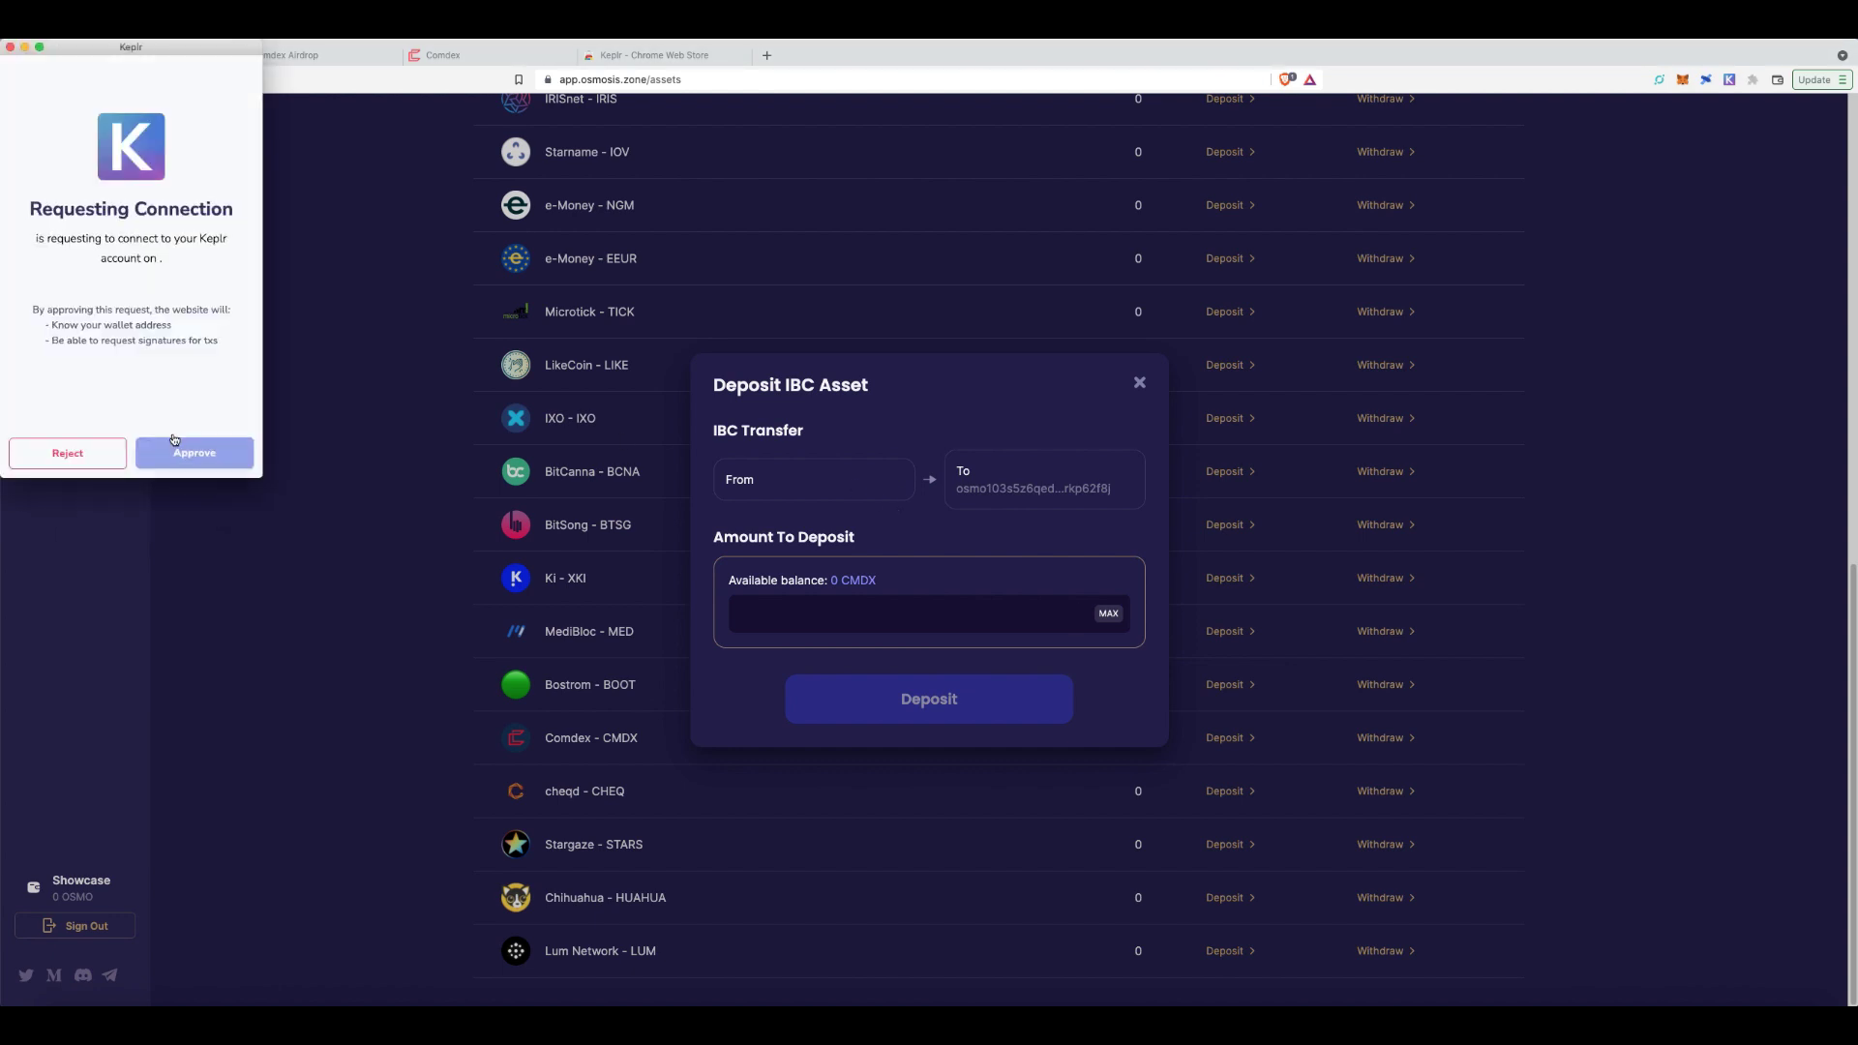
{"action": "left_click", "coordinate": [219, 456]}
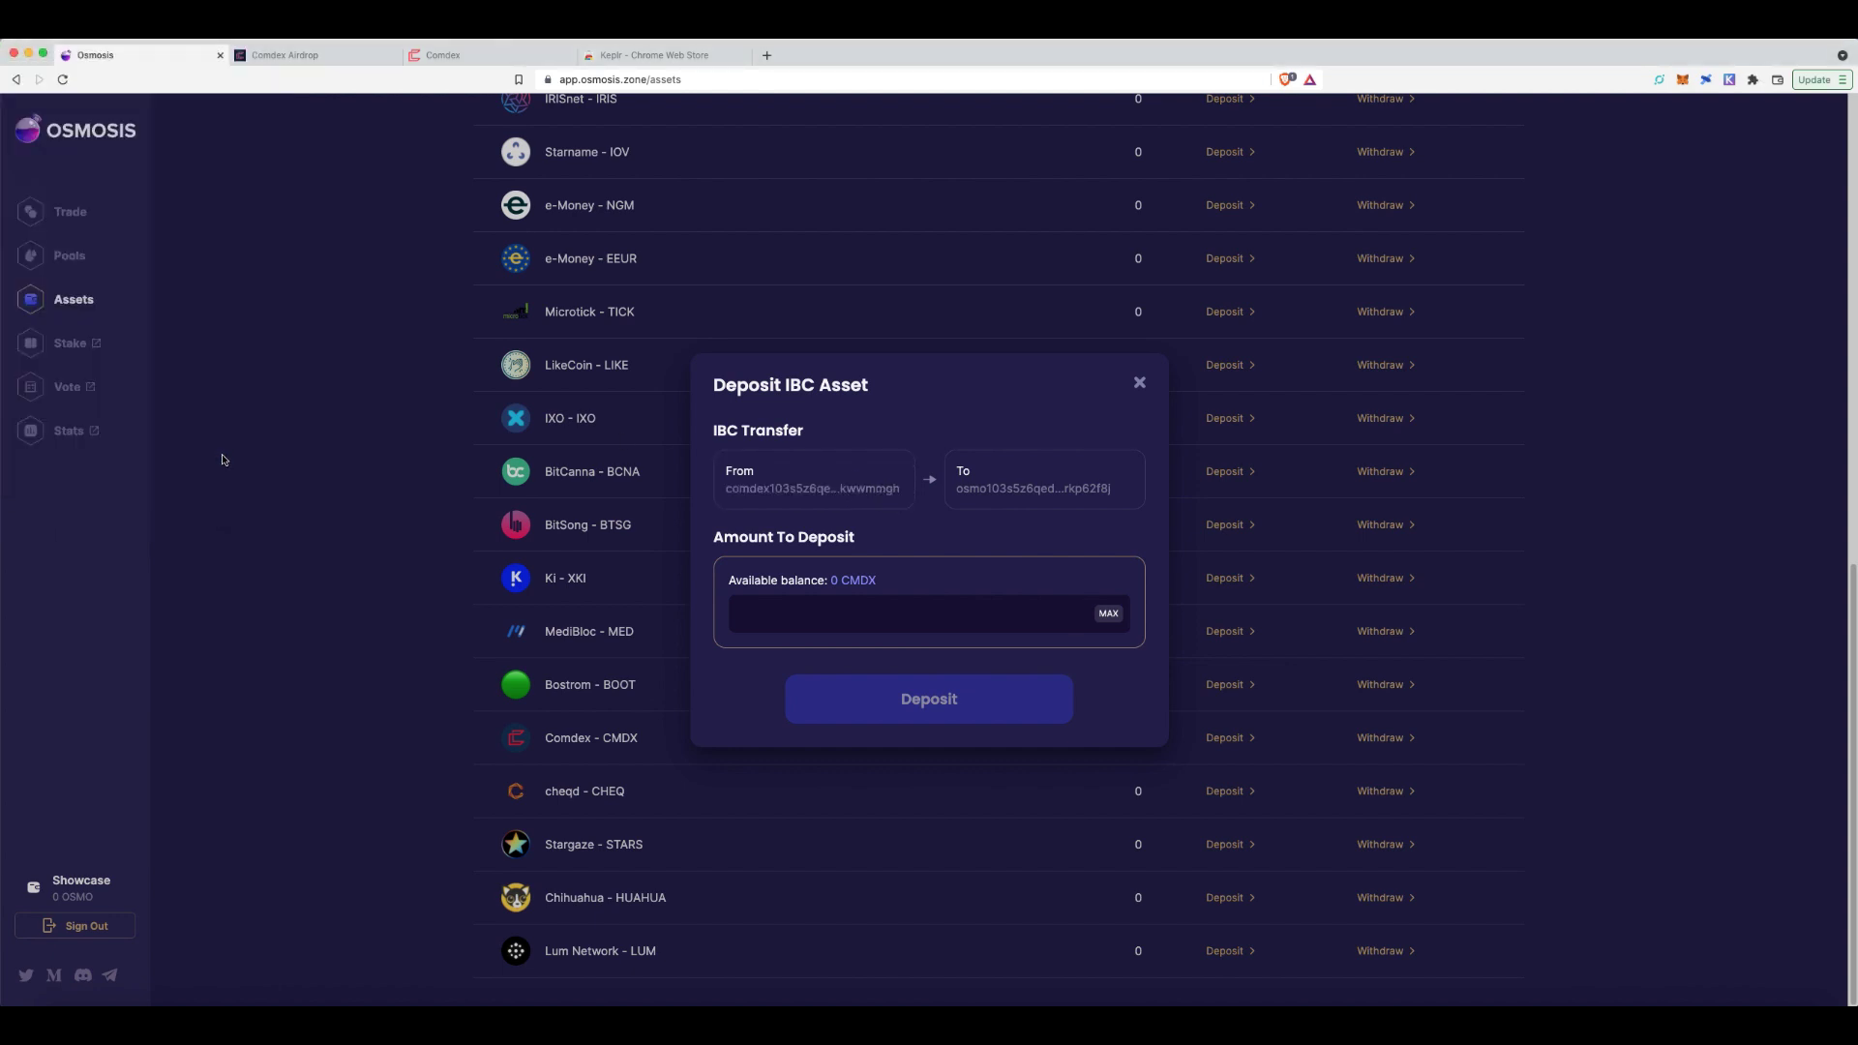
{"action": "left_click", "coordinate": [1140, 384]}
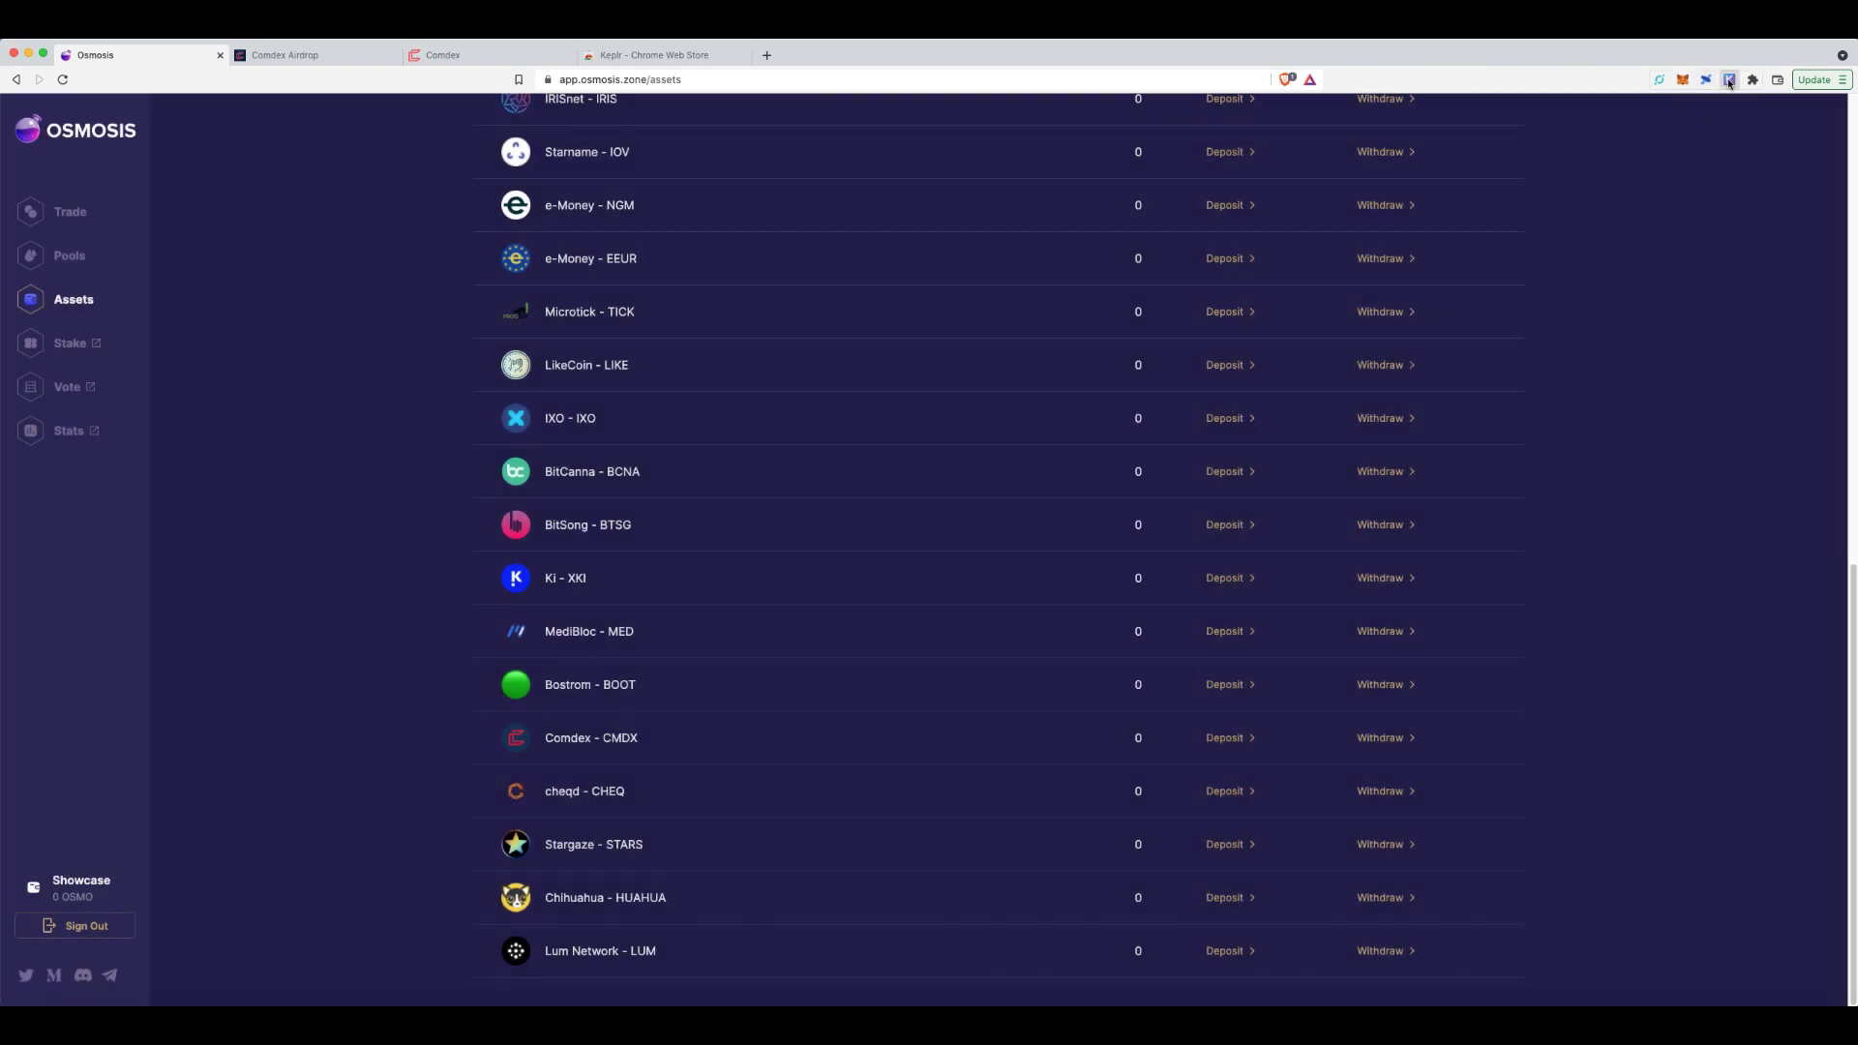
- Switch Keplr to the Comdex chain, confirm its 0 CMDX balance, and return to Comdex Airdrop
{"action": "left_click", "coordinate": [1641, 116]}
{"action": "scroll", "coordinate": [1626, 242], "scroll_direction": "down", "scroll_amount": 5}
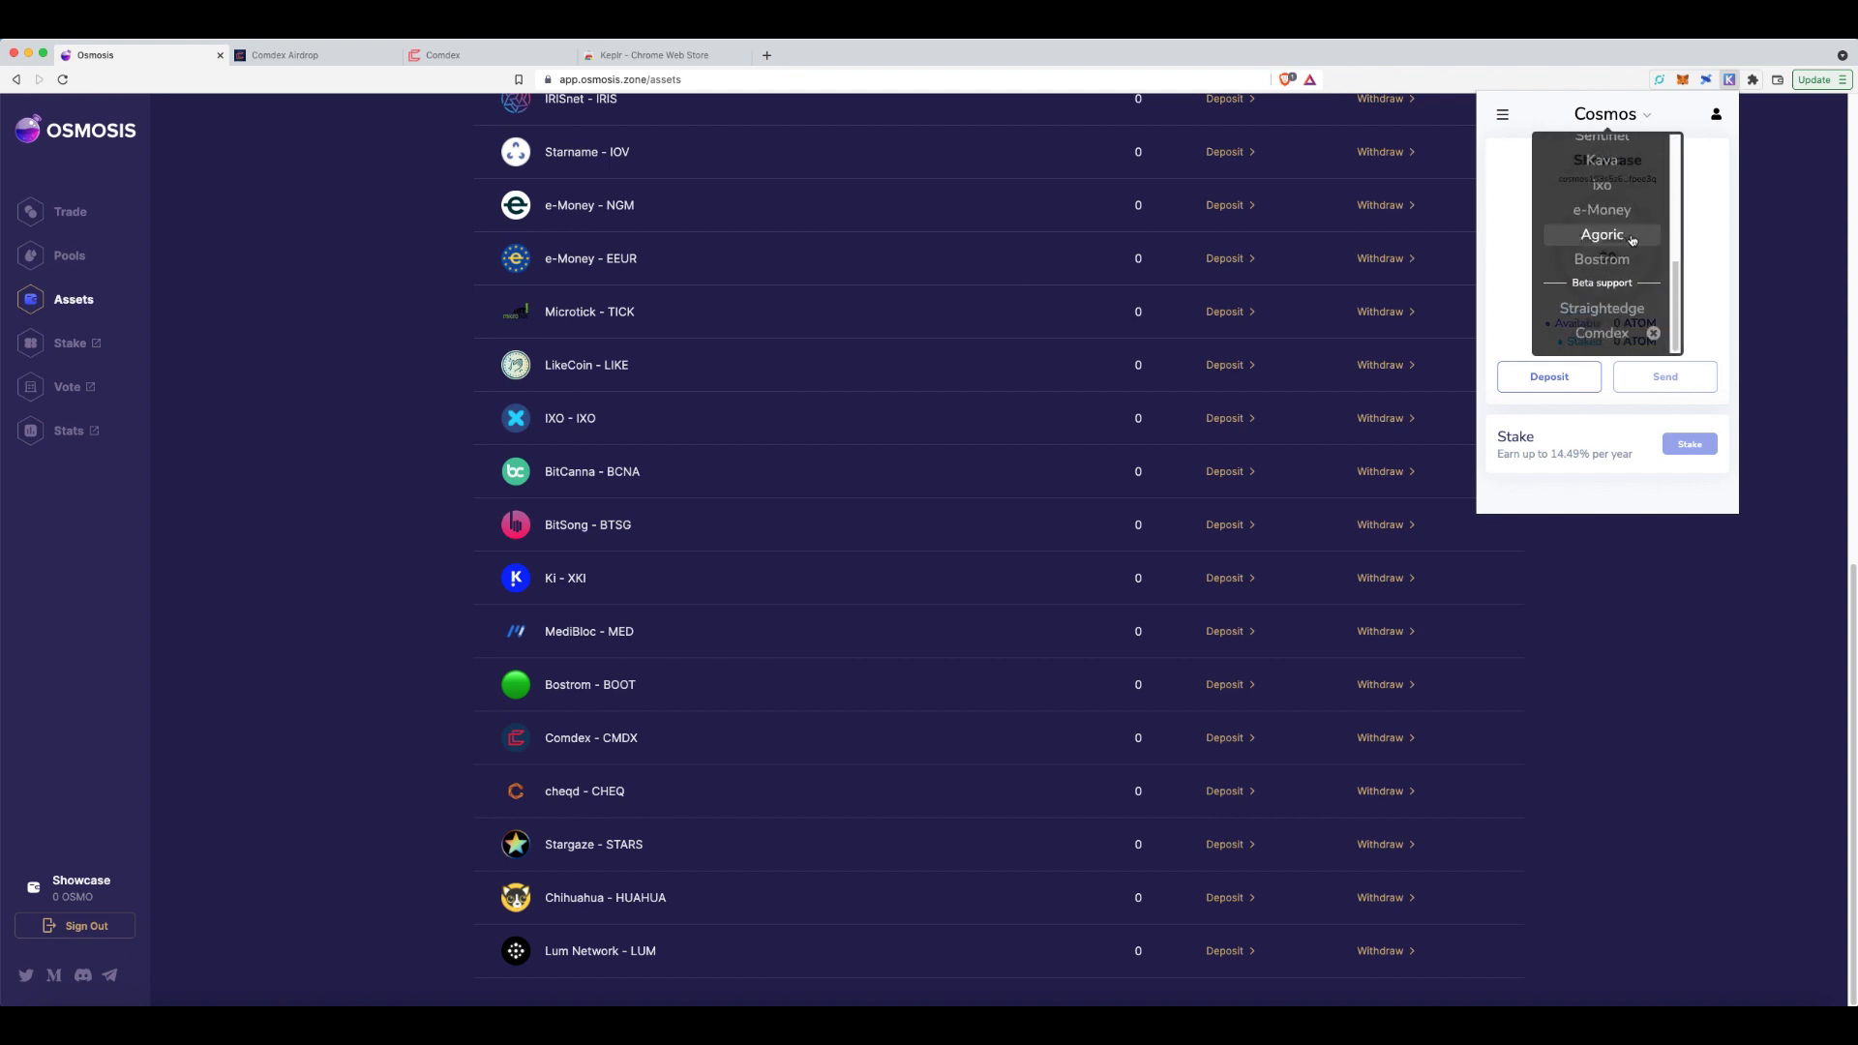
{"action": "left_click", "coordinate": [1602, 334]}
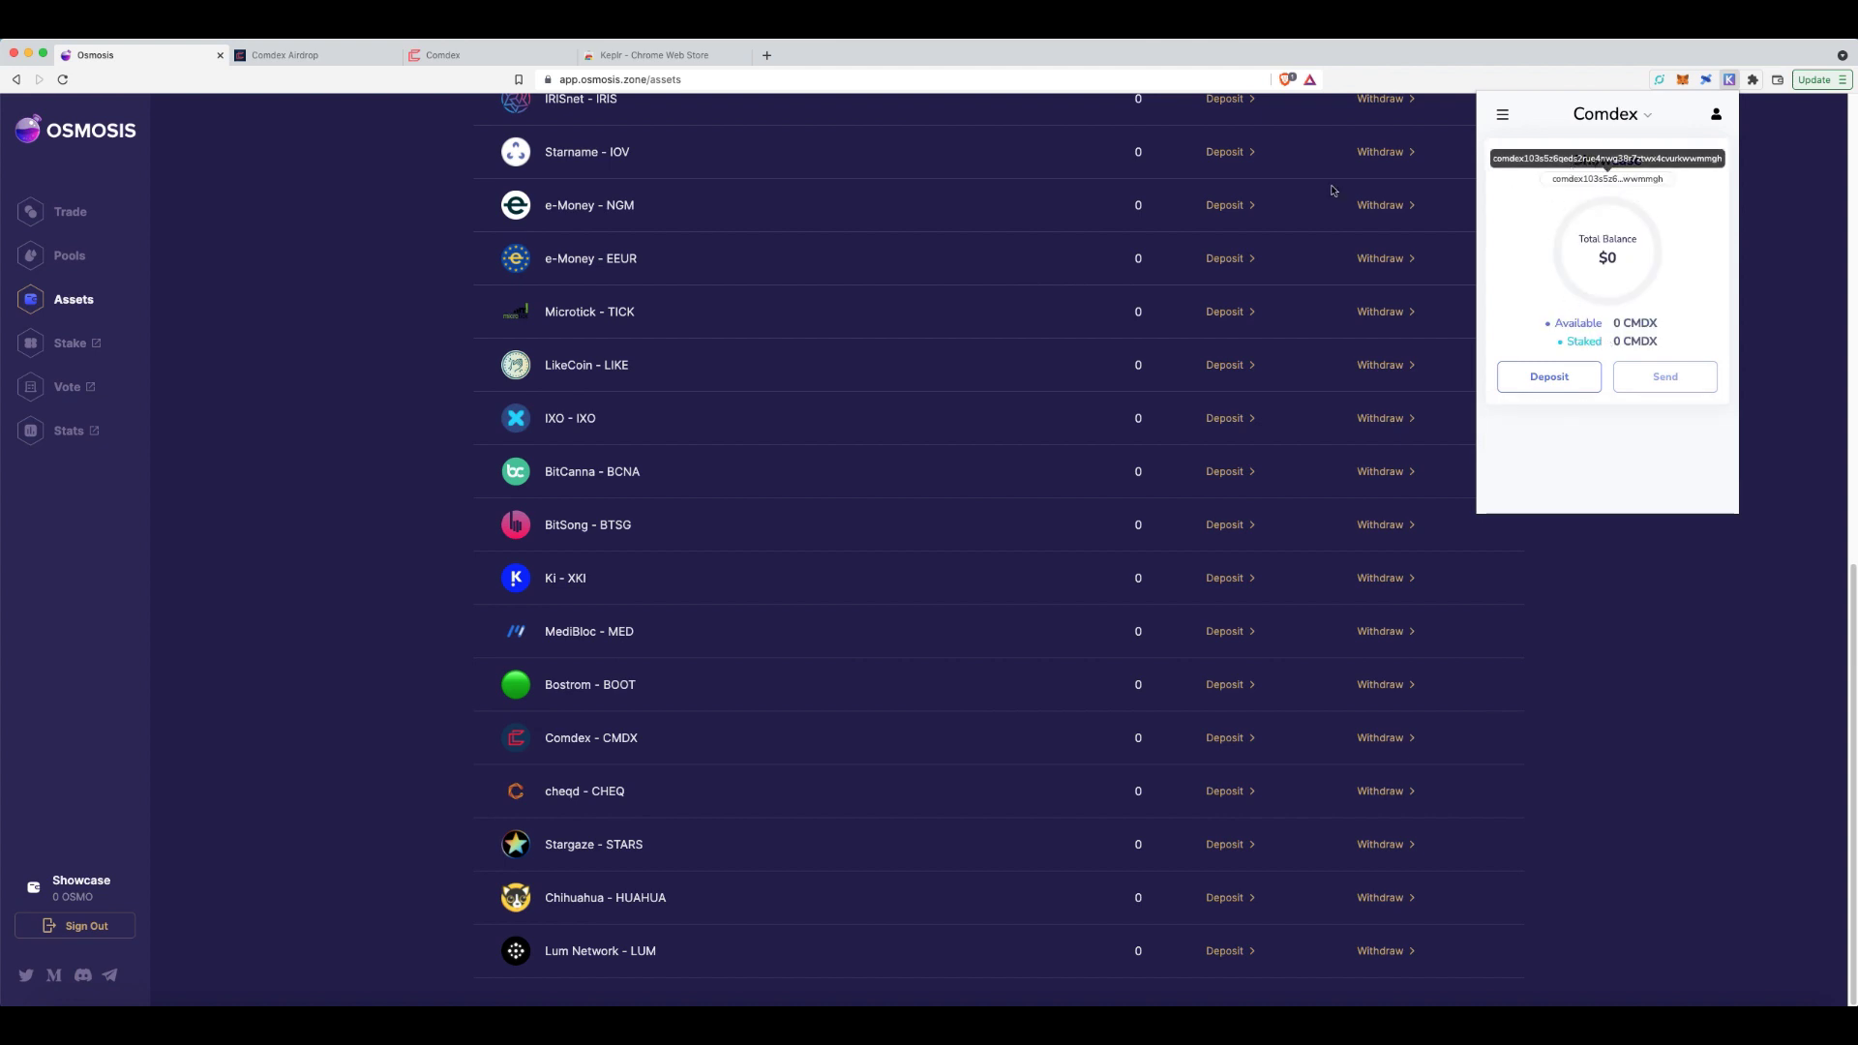
{"action": "left_click", "coordinate": [380, 251]}
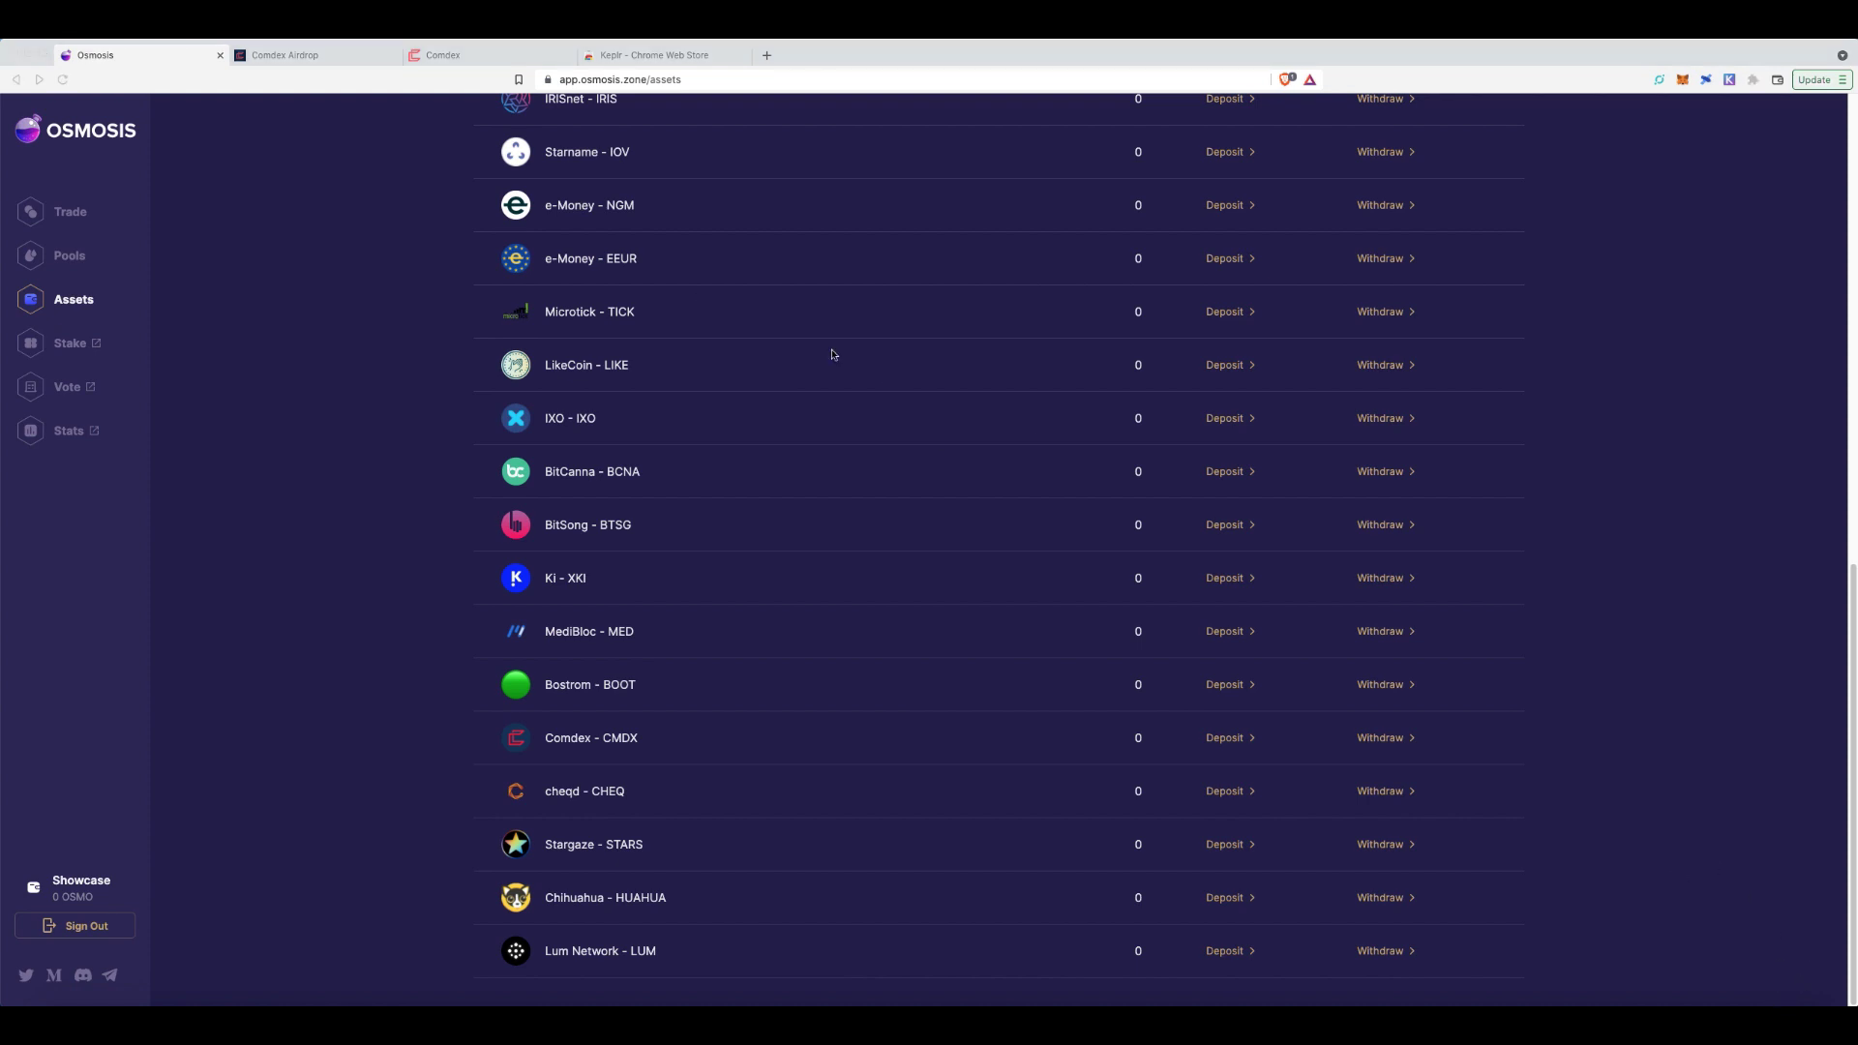
{"action": "left_click", "coordinate": [281, 55]}
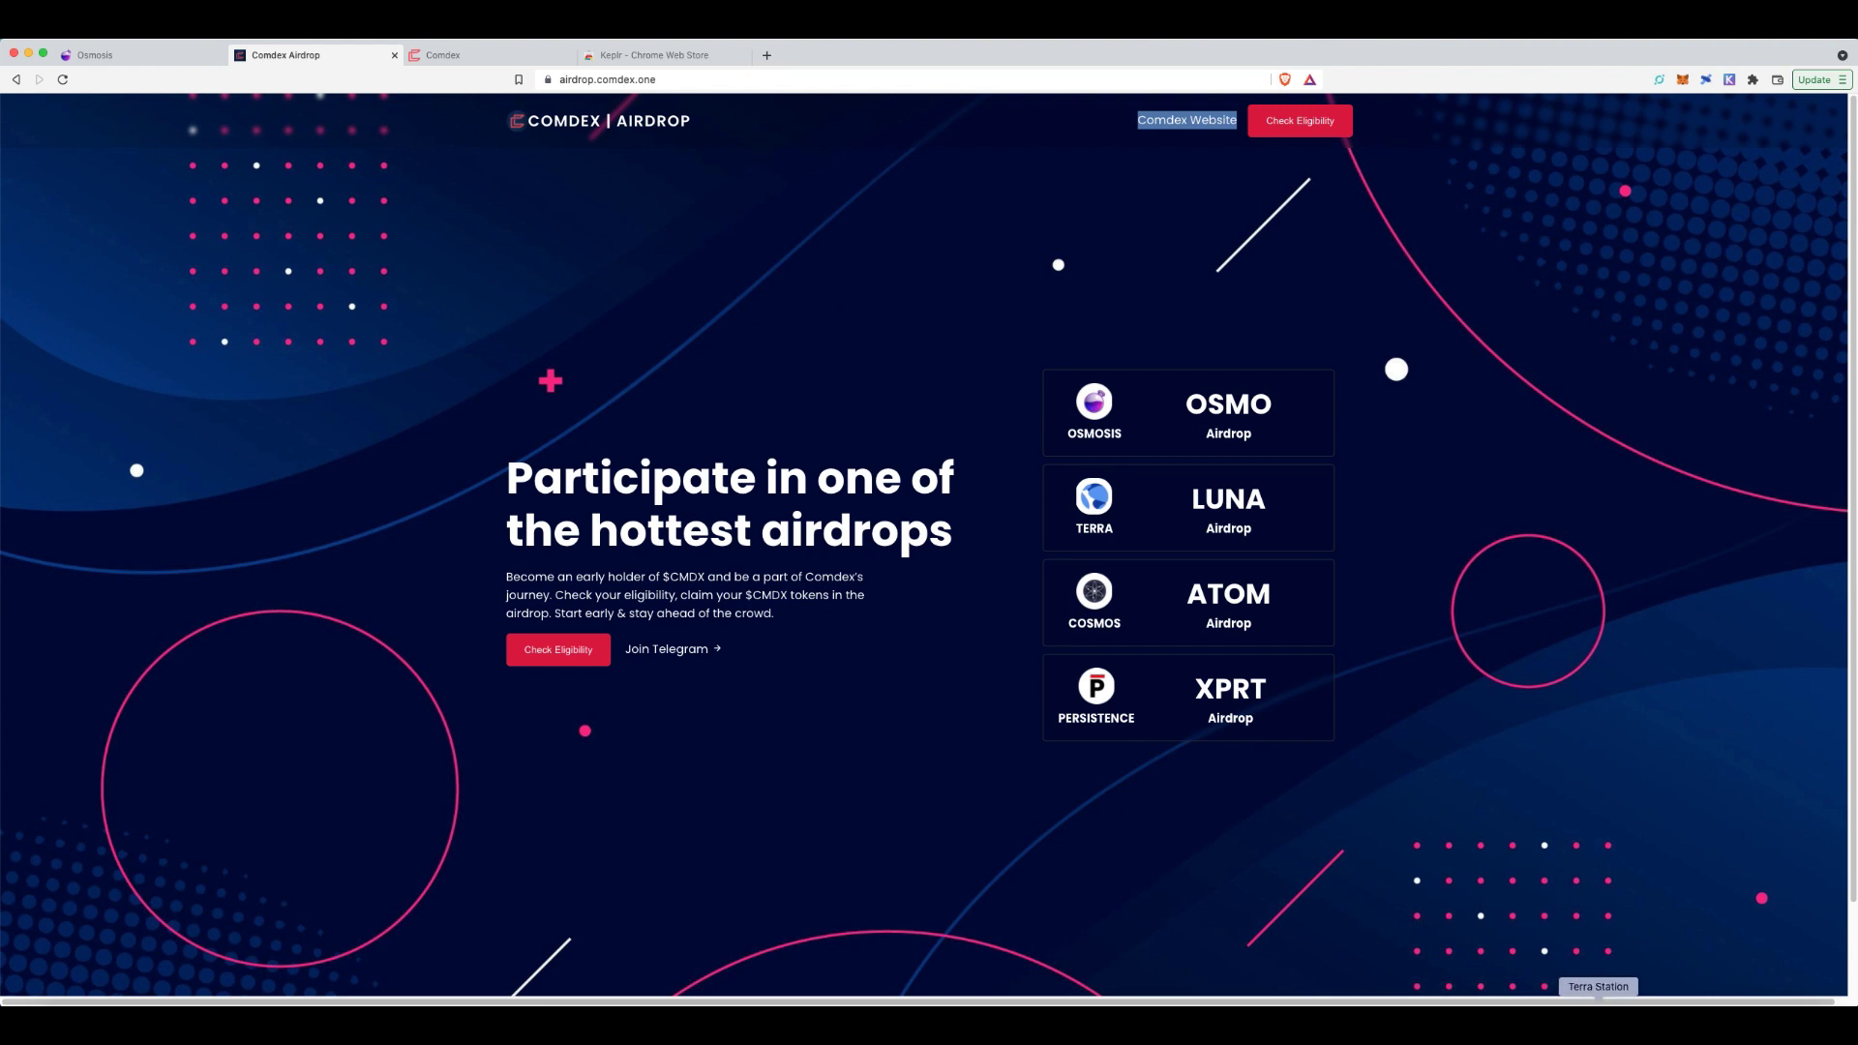
- Review the Terra Station wallet holding about 38.46 UST, then start the airdrop eligibility check
{"action": "left_click", "coordinate": [1599, 1001]}
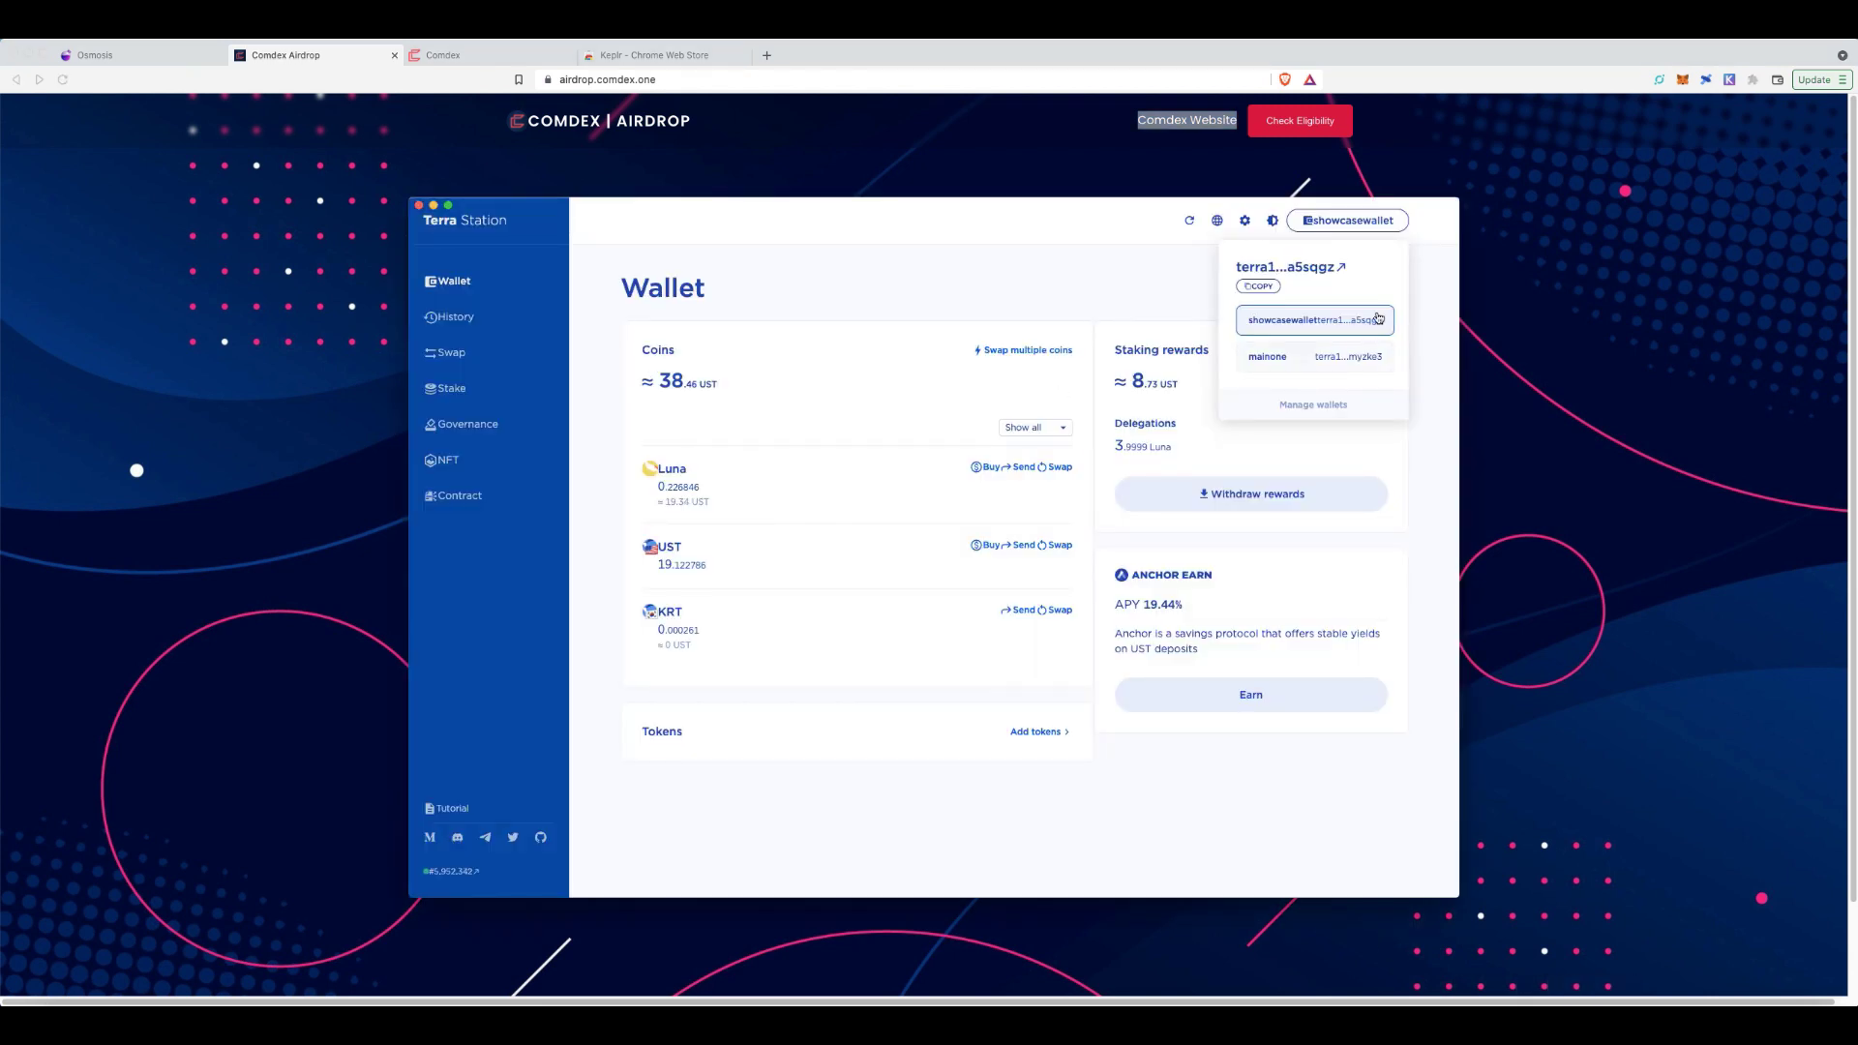
{"action": "left_click", "coordinate": [1212, 310]}
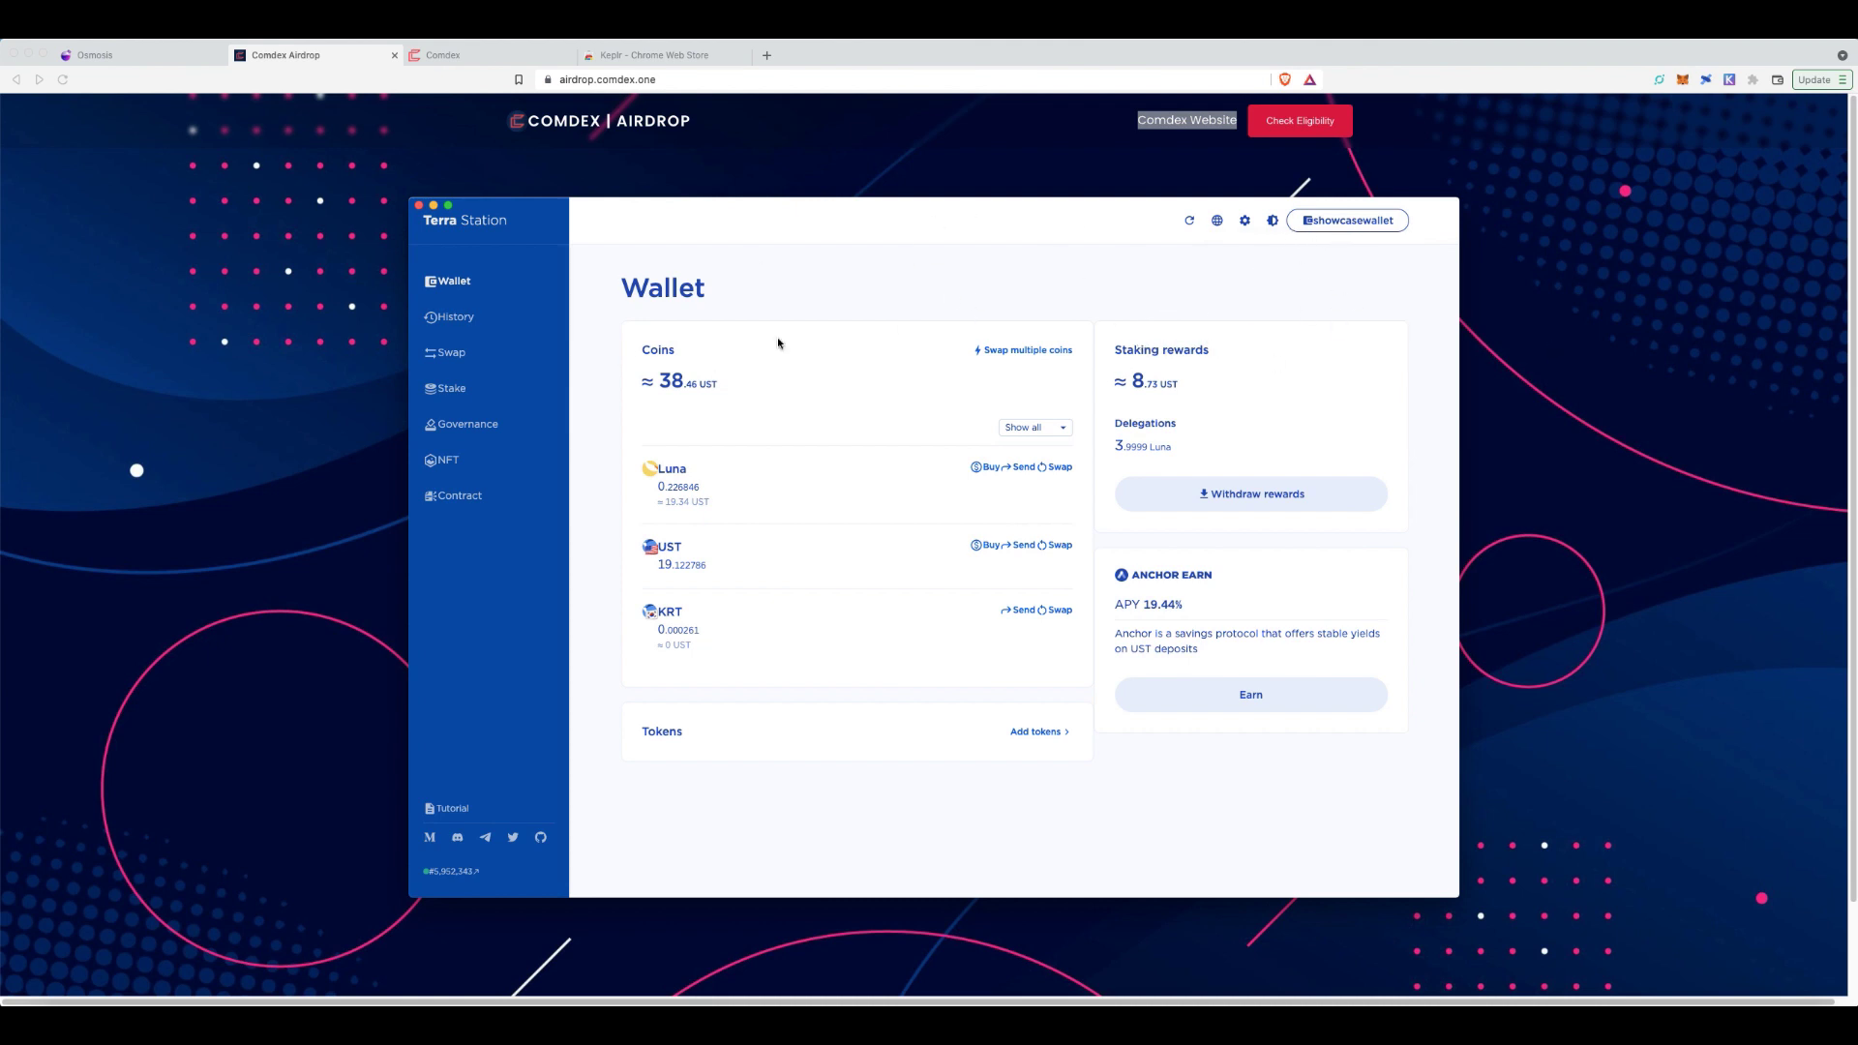
{"action": "left_click", "coordinate": [1594, 292]}
{"action": "left_click", "coordinate": [558, 649]}
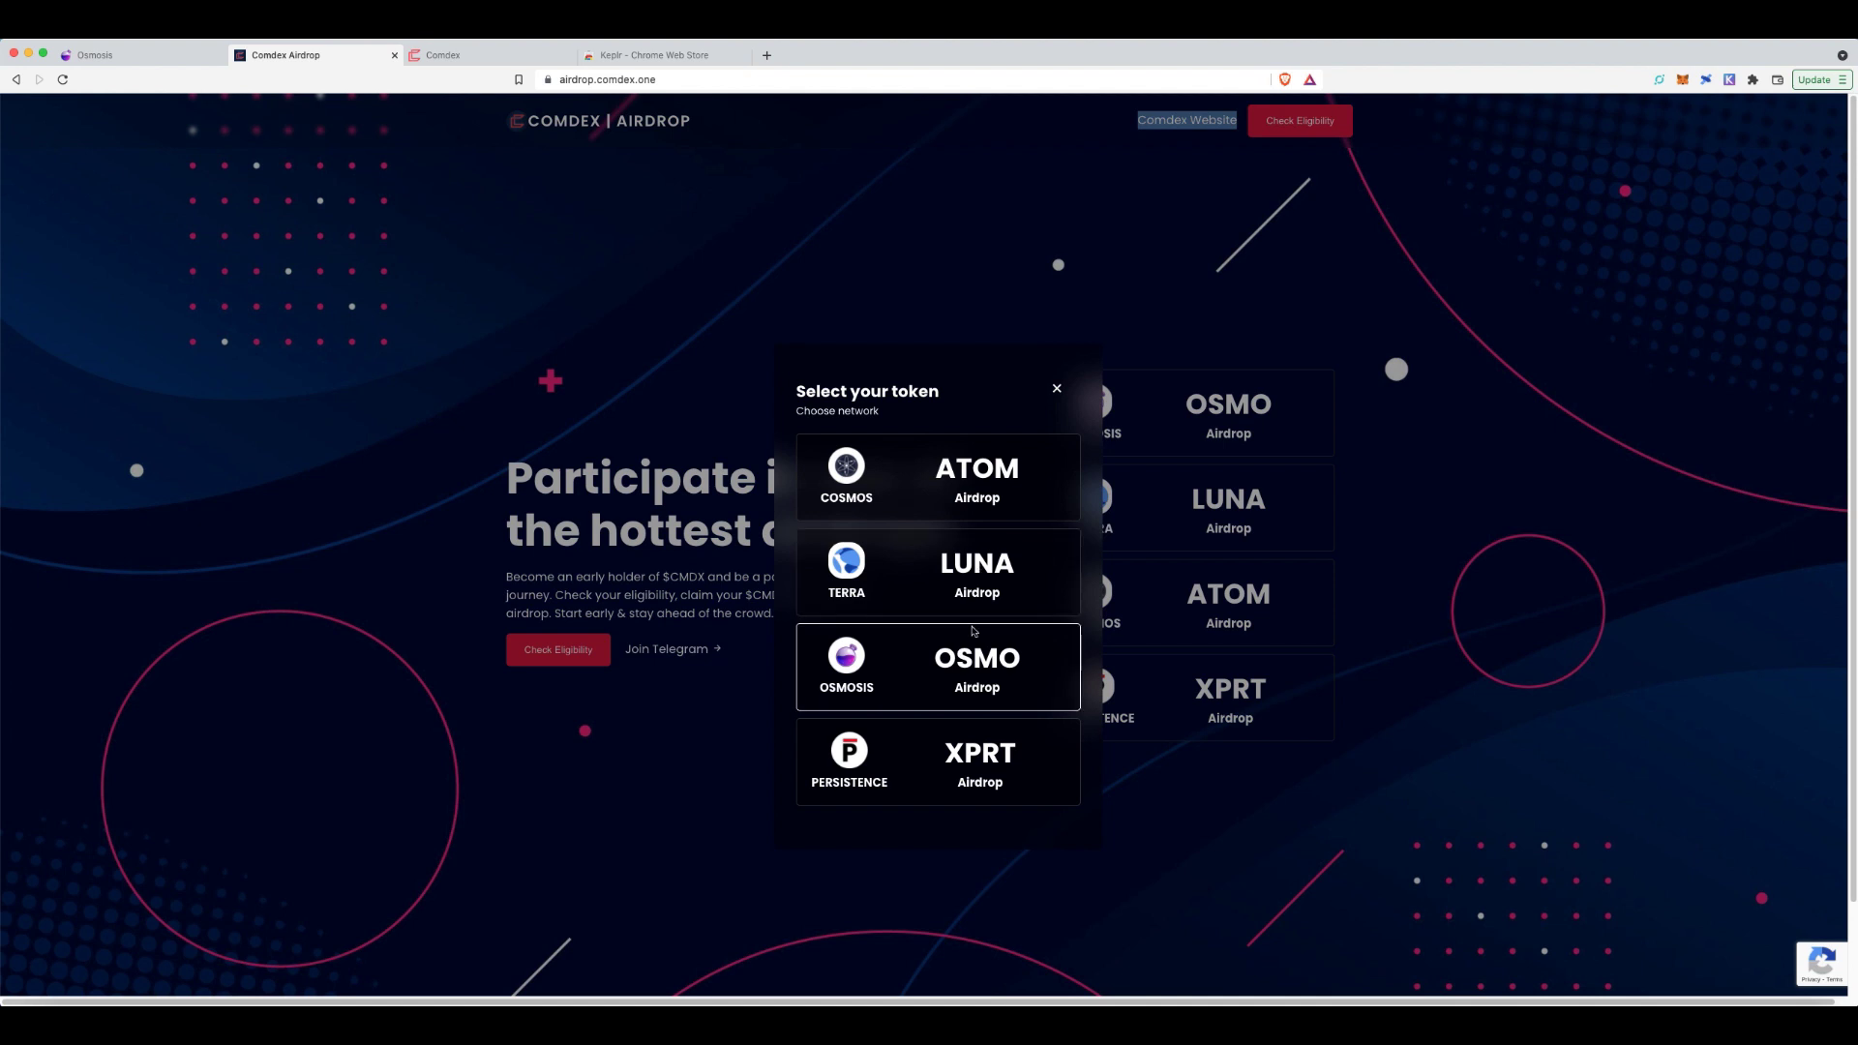
- Check LUNA airdrop eligibility for the pasted Terra address (7.816965 CMDX) and open the disclaimer
{"action": "left_click", "coordinate": [847, 602]}
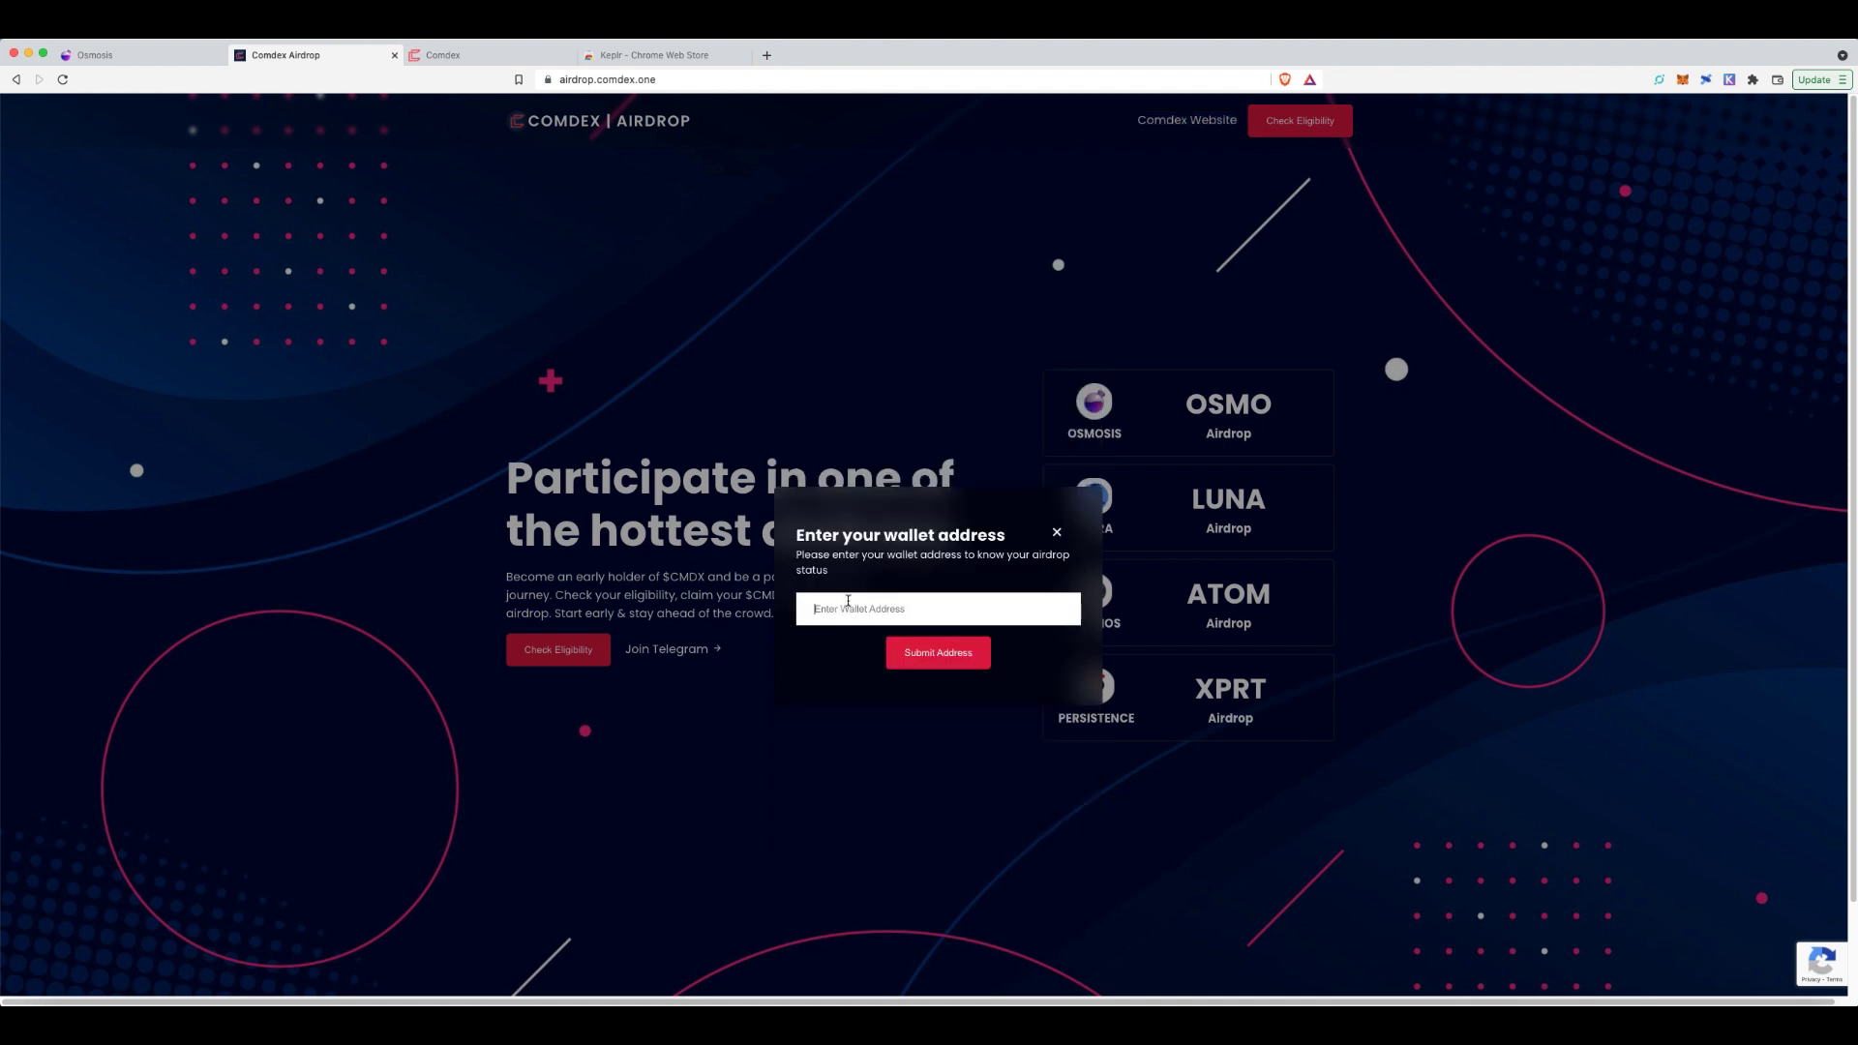
{"action": "left_click", "coordinate": [847, 602]}
{"action": "key", "text": "super+v"}
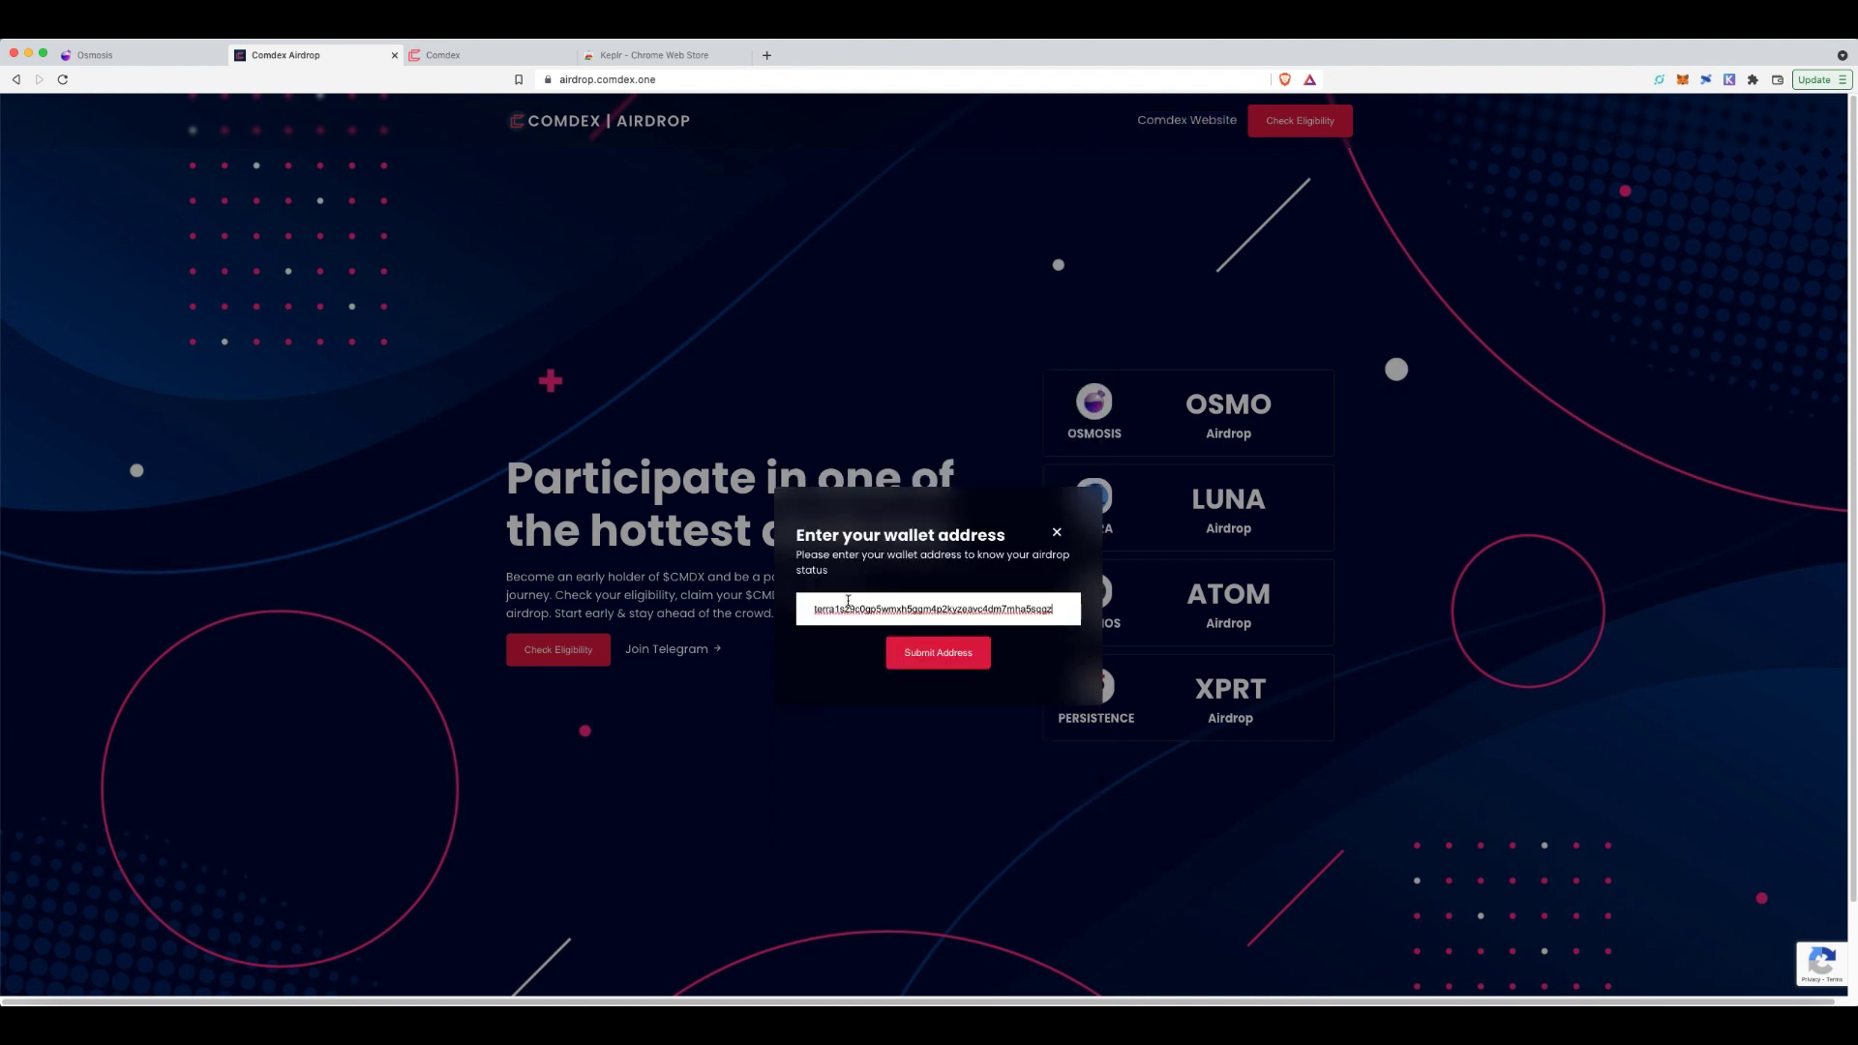
{"action": "left_click", "coordinate": [937, 654]}
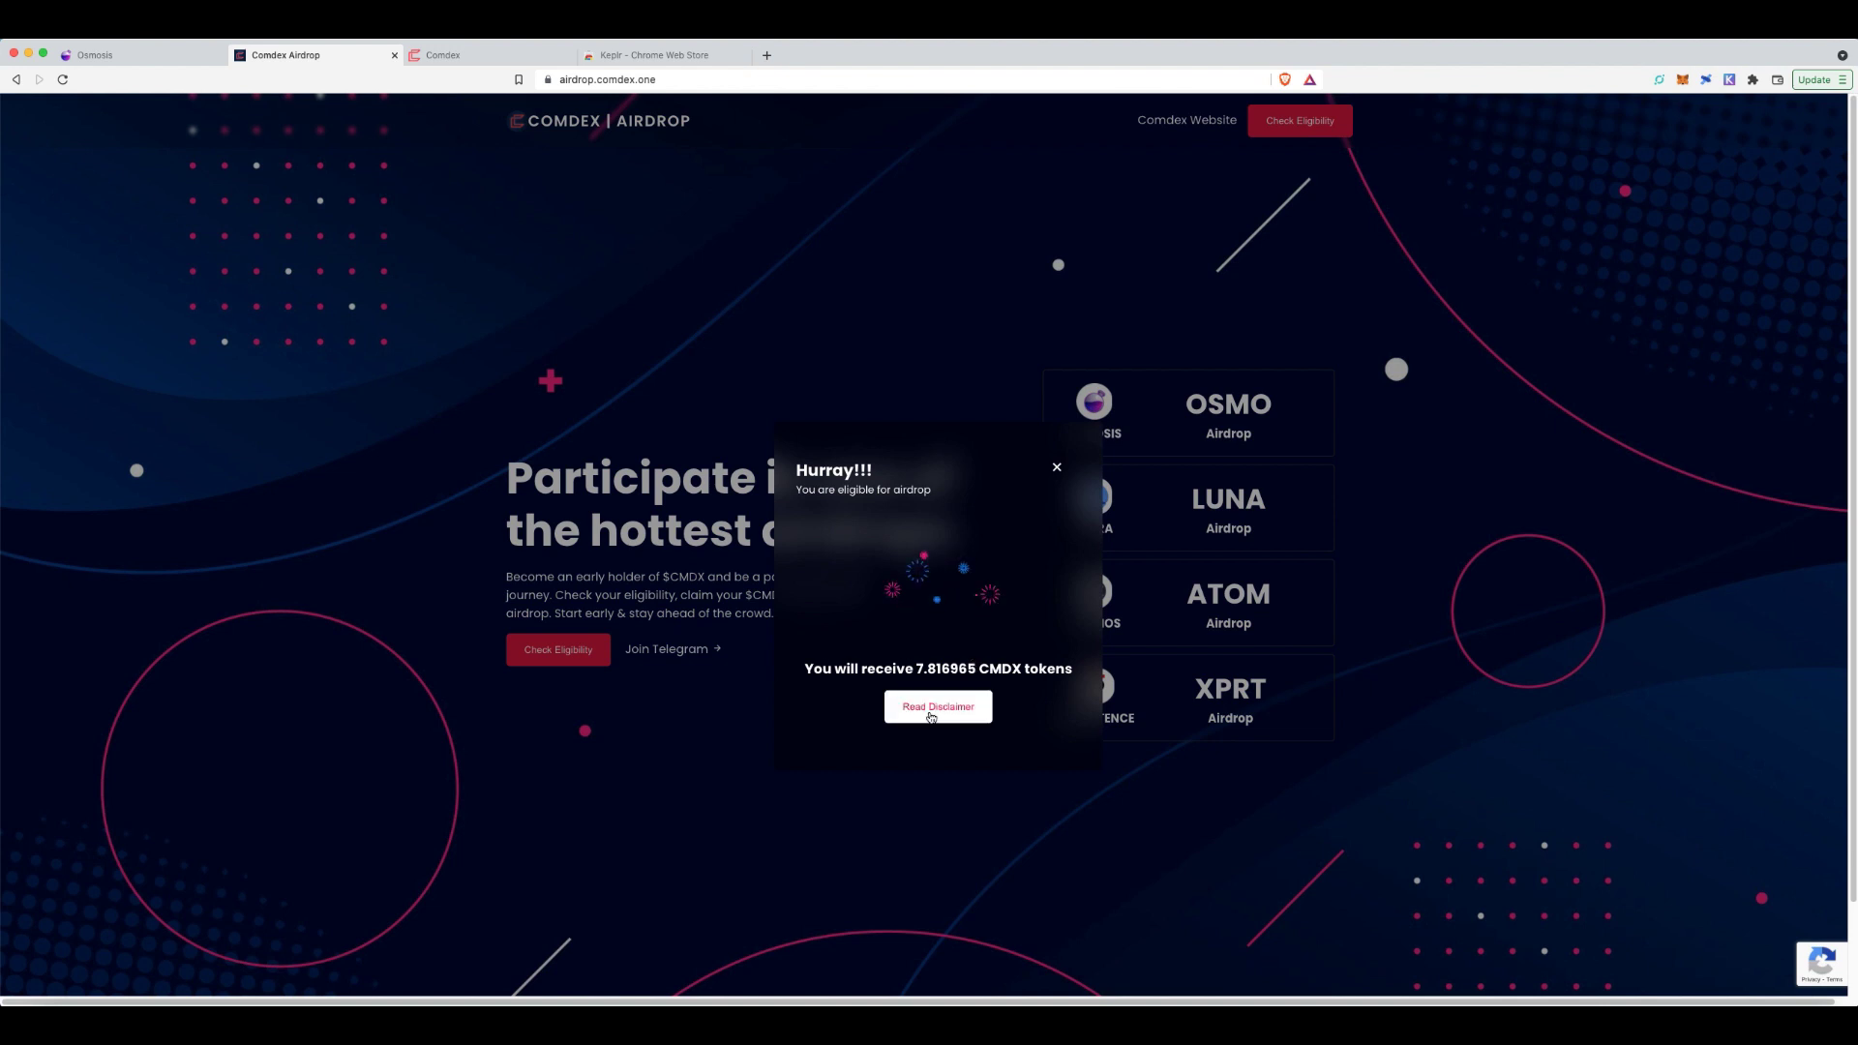
{"action": "left_click", "coordinate": [948, 708]}
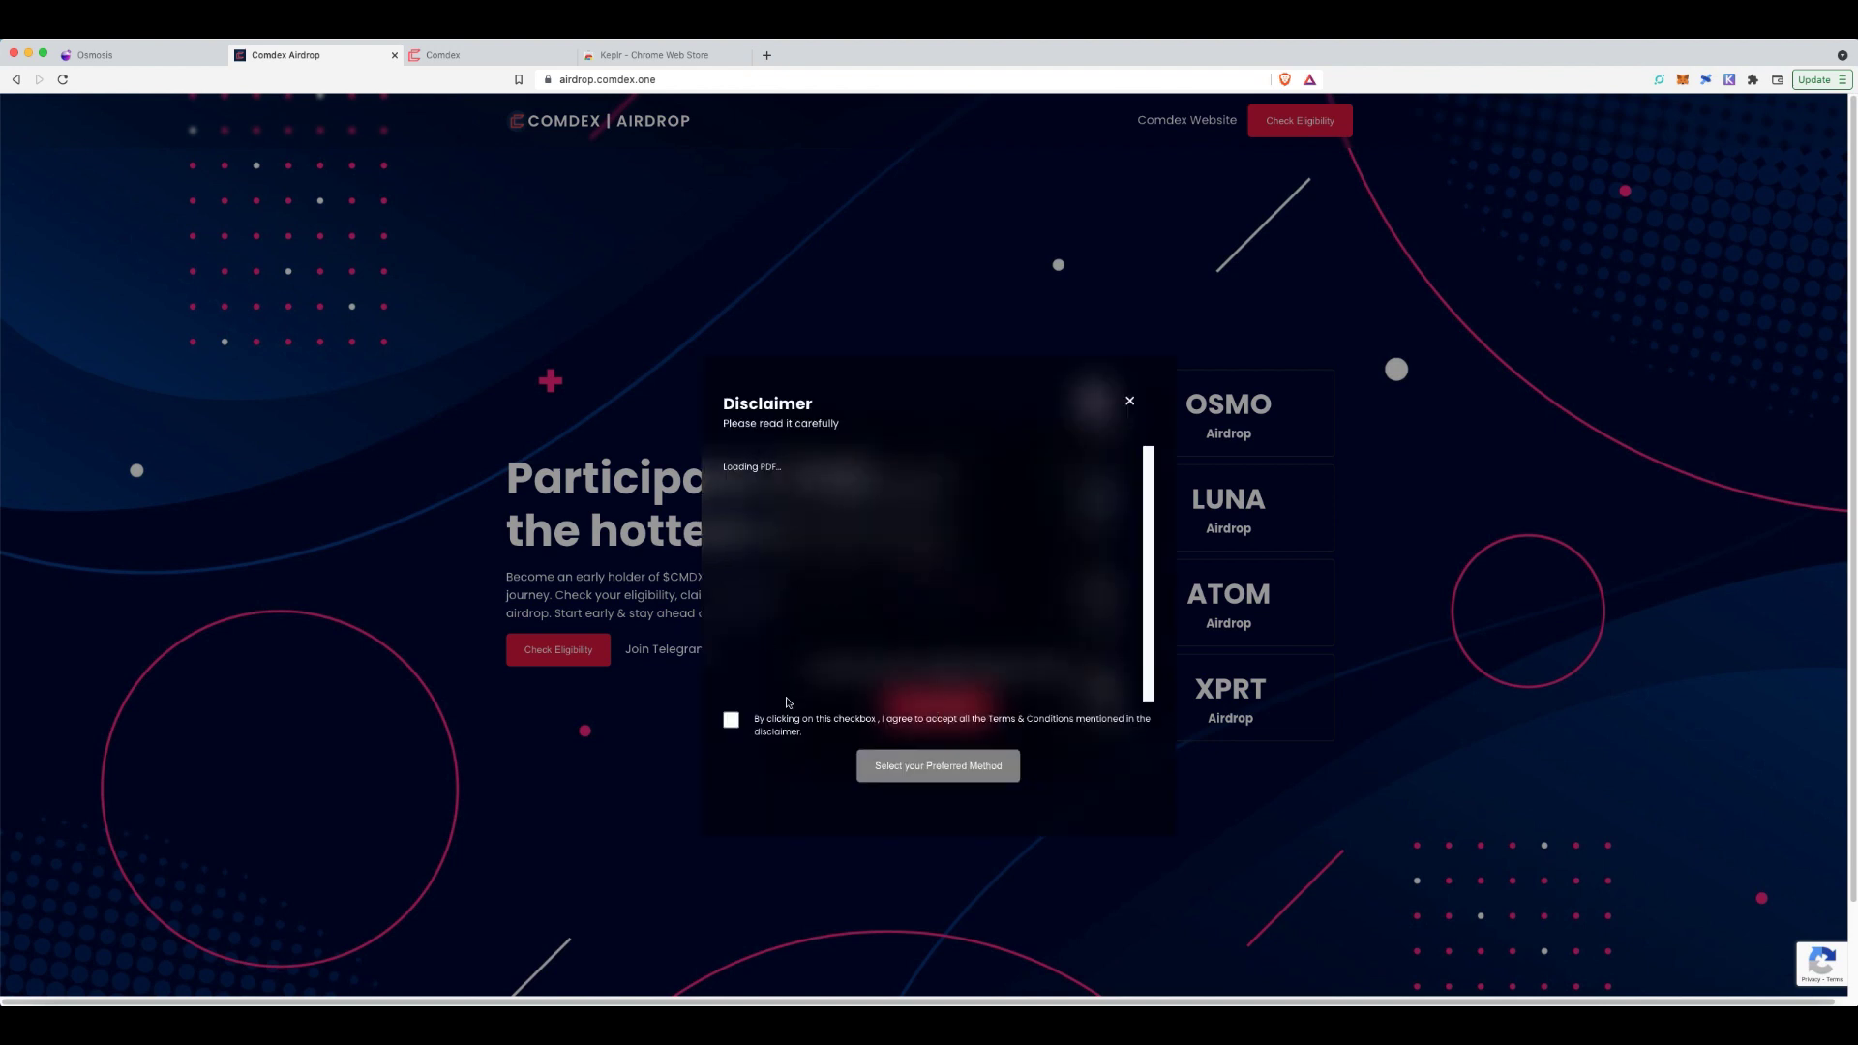
- Accept the airdrop disclaimer terms and proceed to choosing a claim method
{"action": "left_click", "coordinate": [730, 720]}
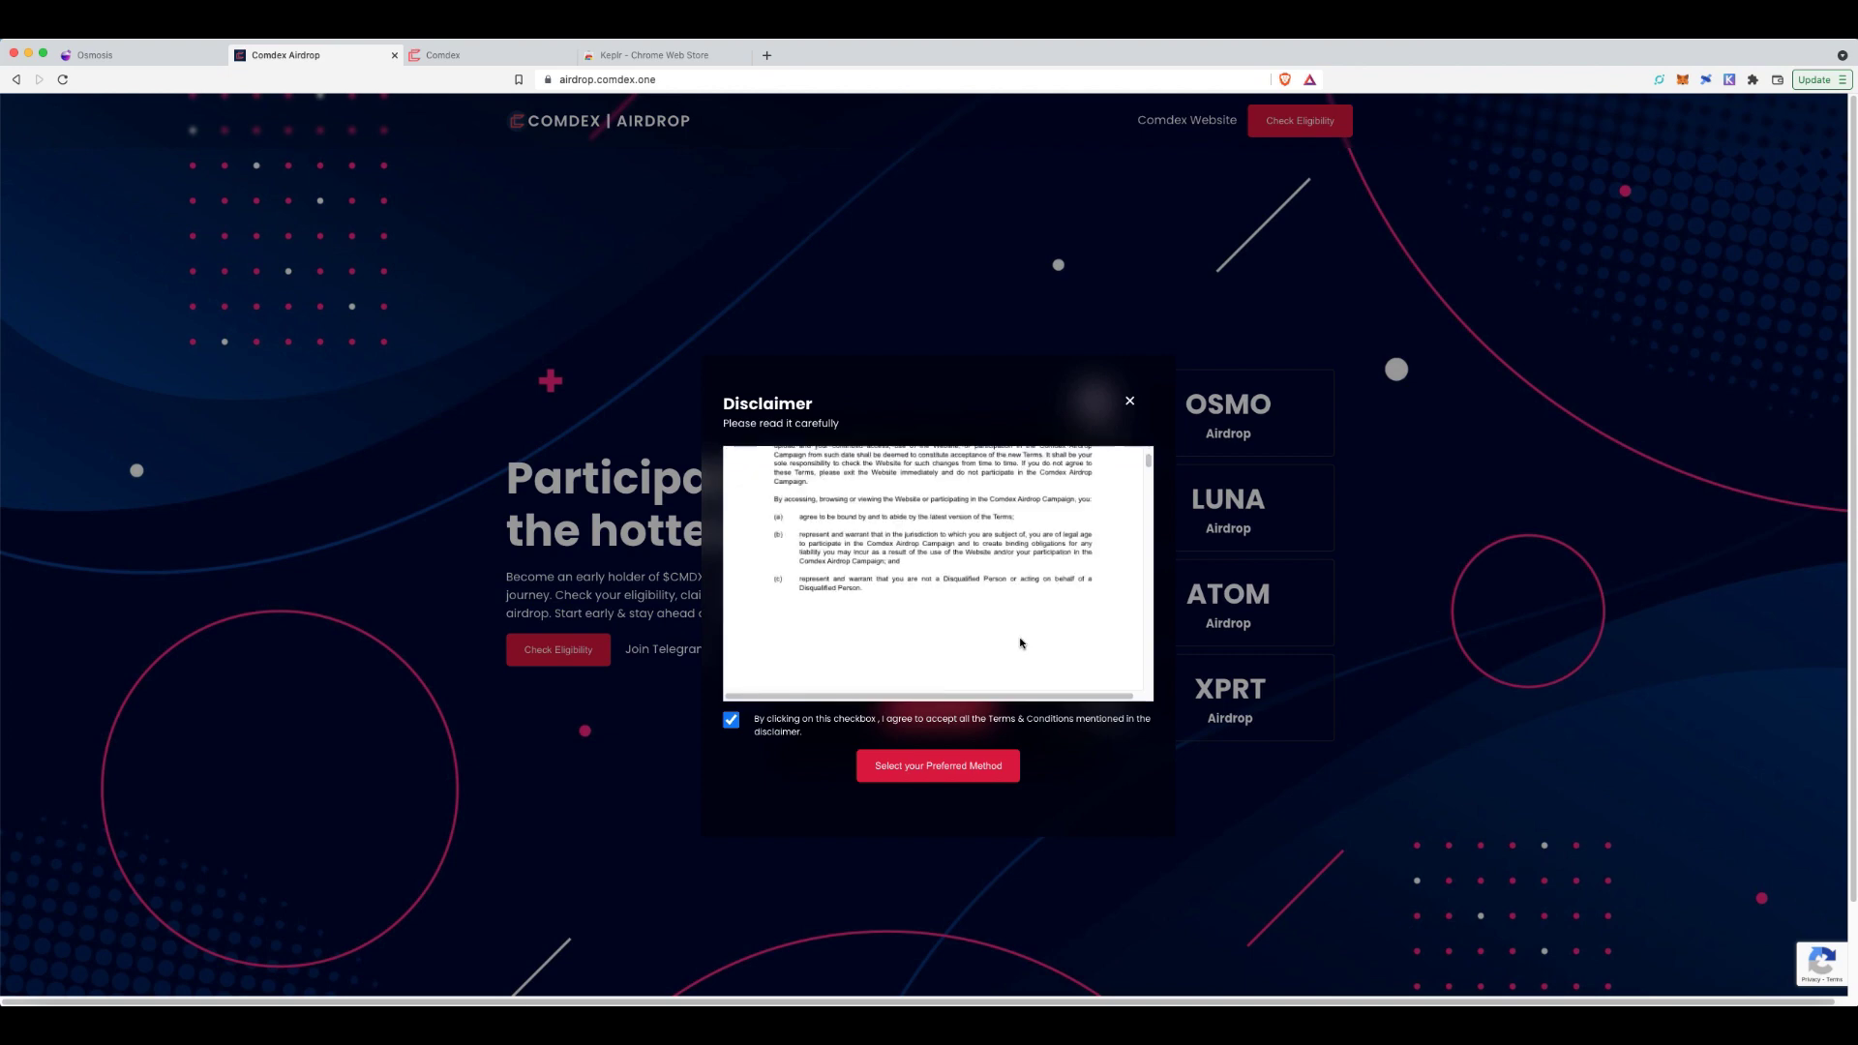
{"action": "scroll", "coordinate": [1098, 543], "scroll_direction": "down", "scroll_amount": 5}
{"action": "scroll", "coordinate": [1150, 505], "scroll_direction": "up", "scroll_amount": 1}
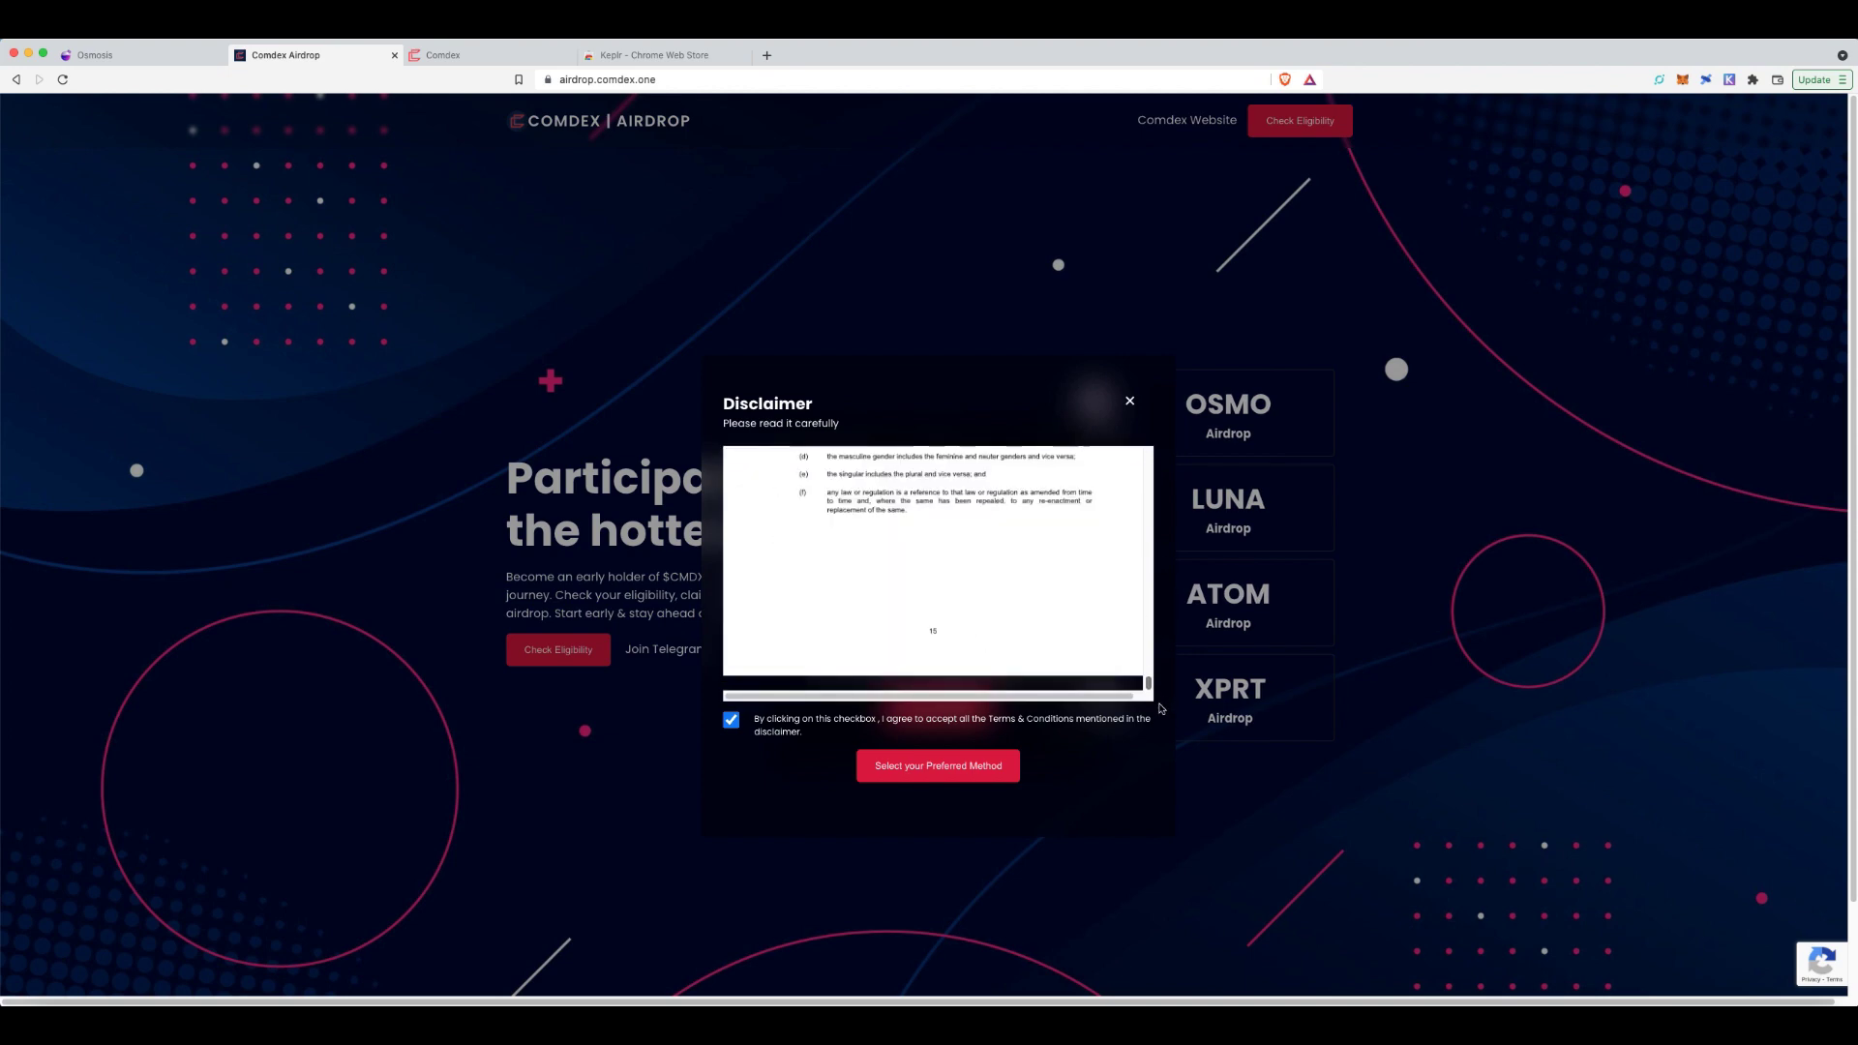
{"action": "left_click", "coordinate": [955, 766]}
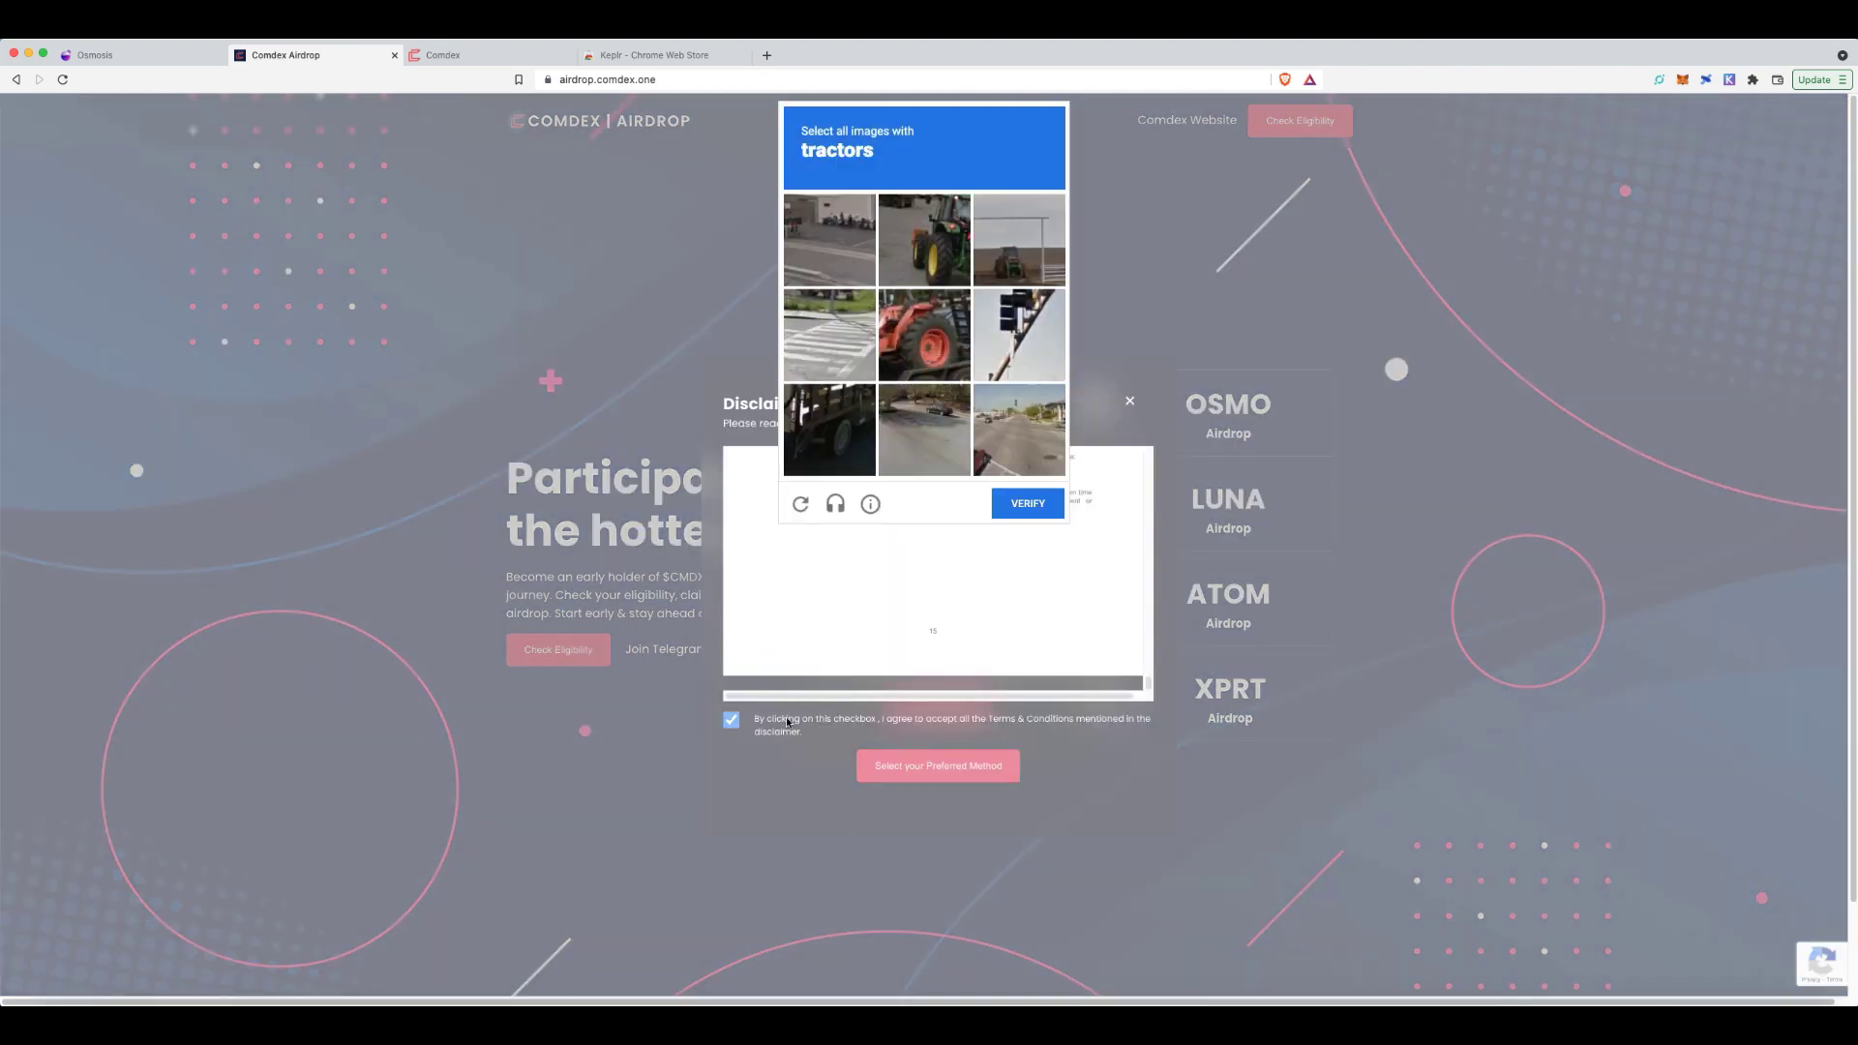
- Pass the hCaptcha tractor-image challenge and choose the Magic Transaction claim method
{"action": "left_click", "coordinate": [910, 243]}
{"action": "left_click", "coordinate": [943, 347]}
{"action": "left_click", "coordinate": [1018, 273]}
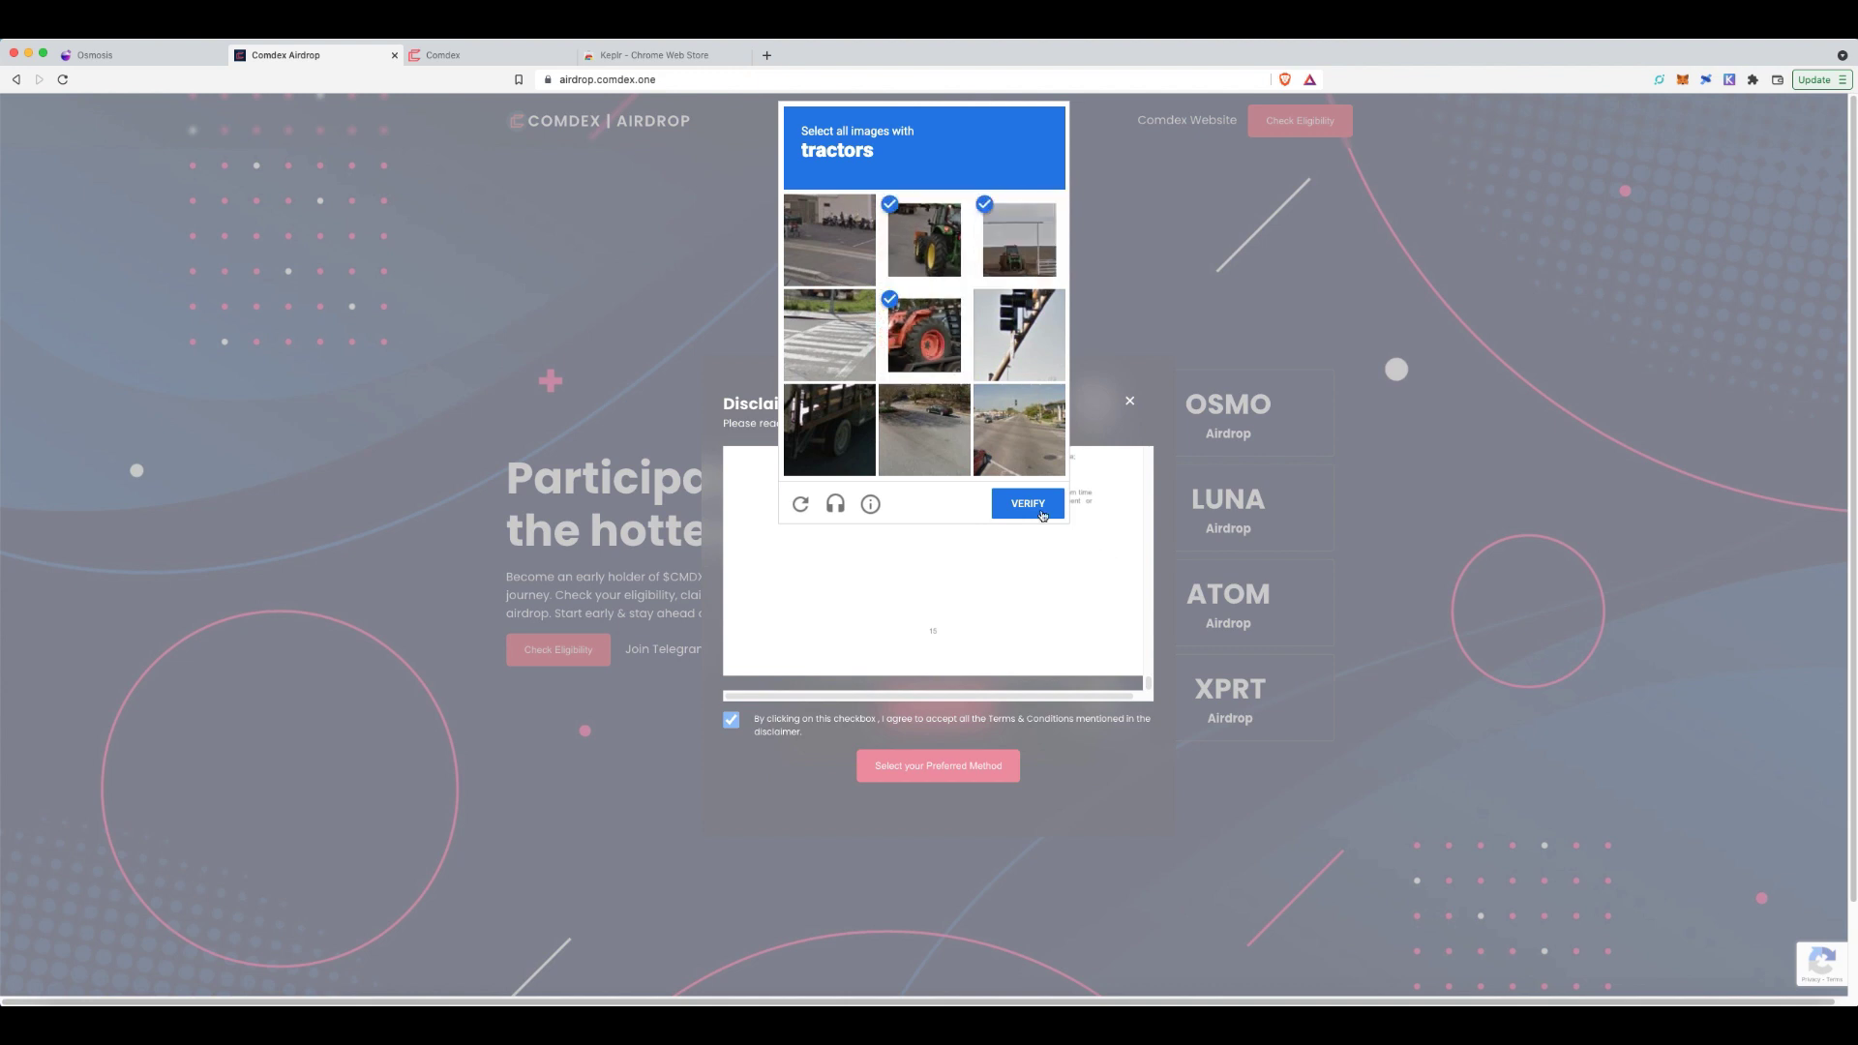
{"action": "left_click", "coordinate": [1028, 501]}
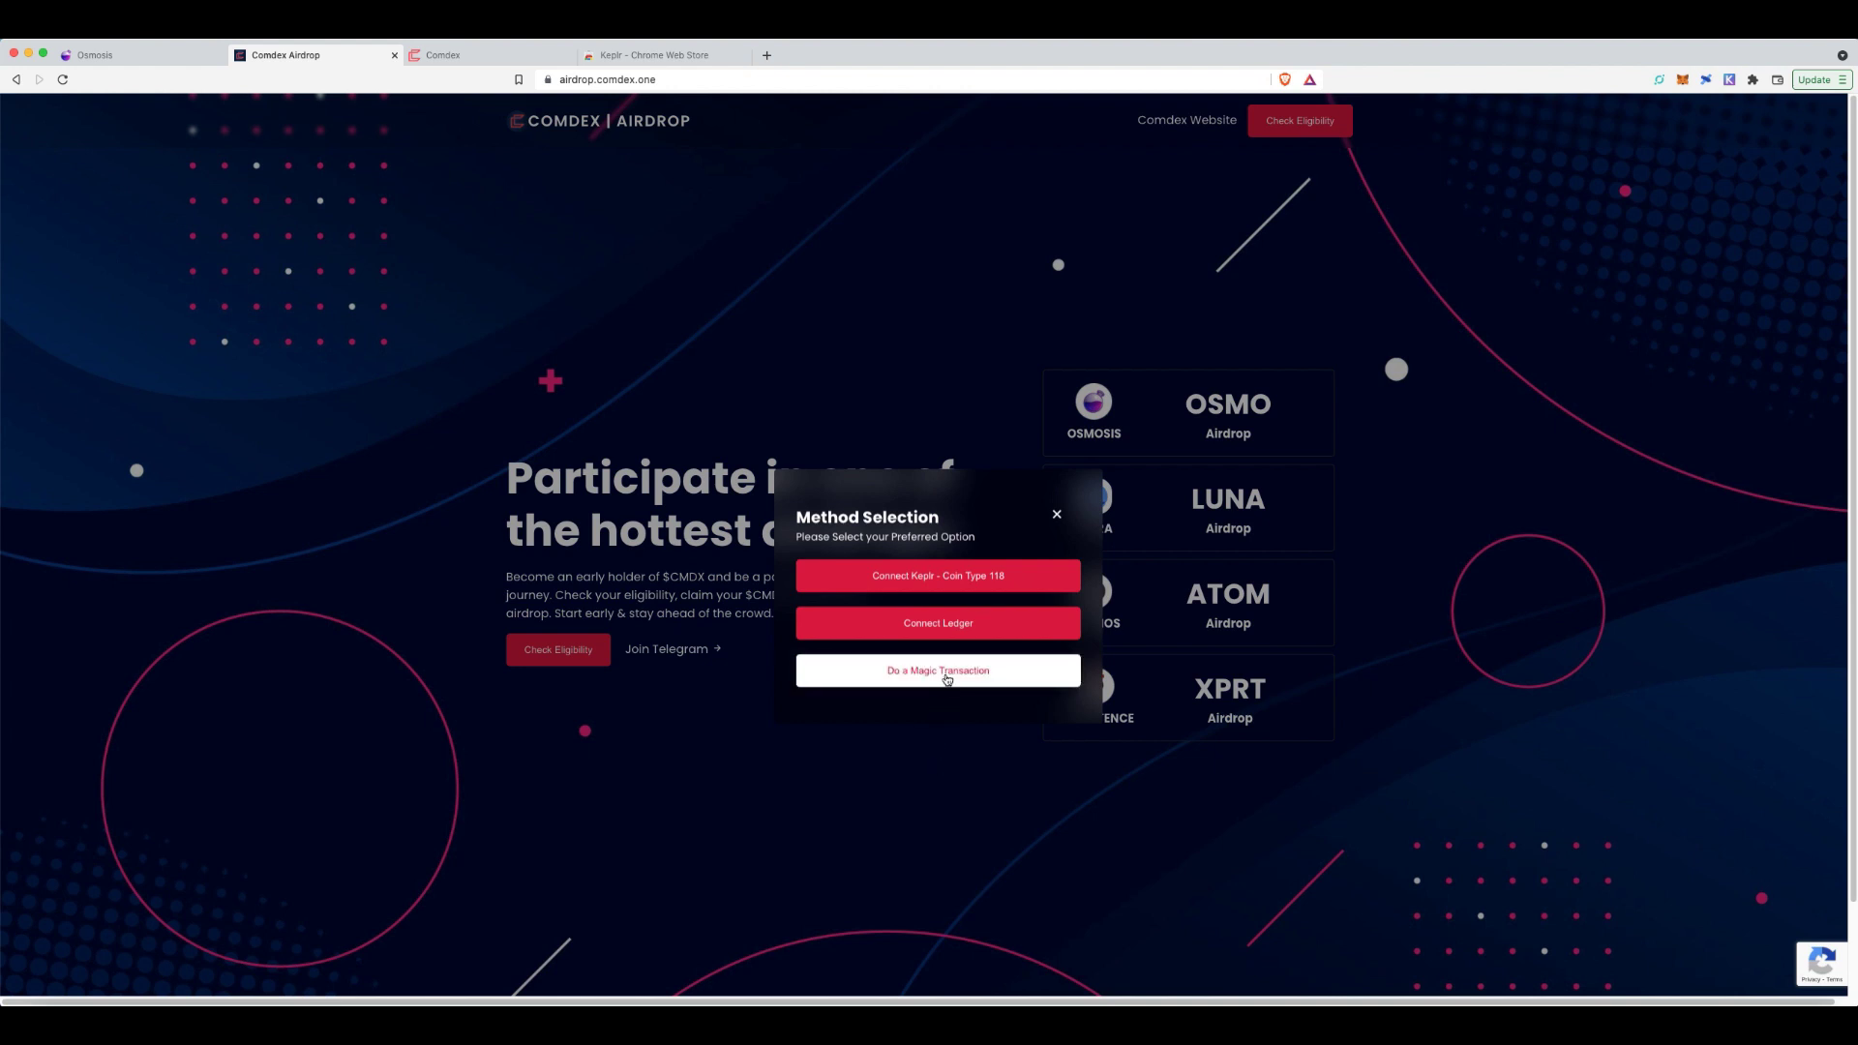
{"action": "left_click", "coordinate": [952, 681]}
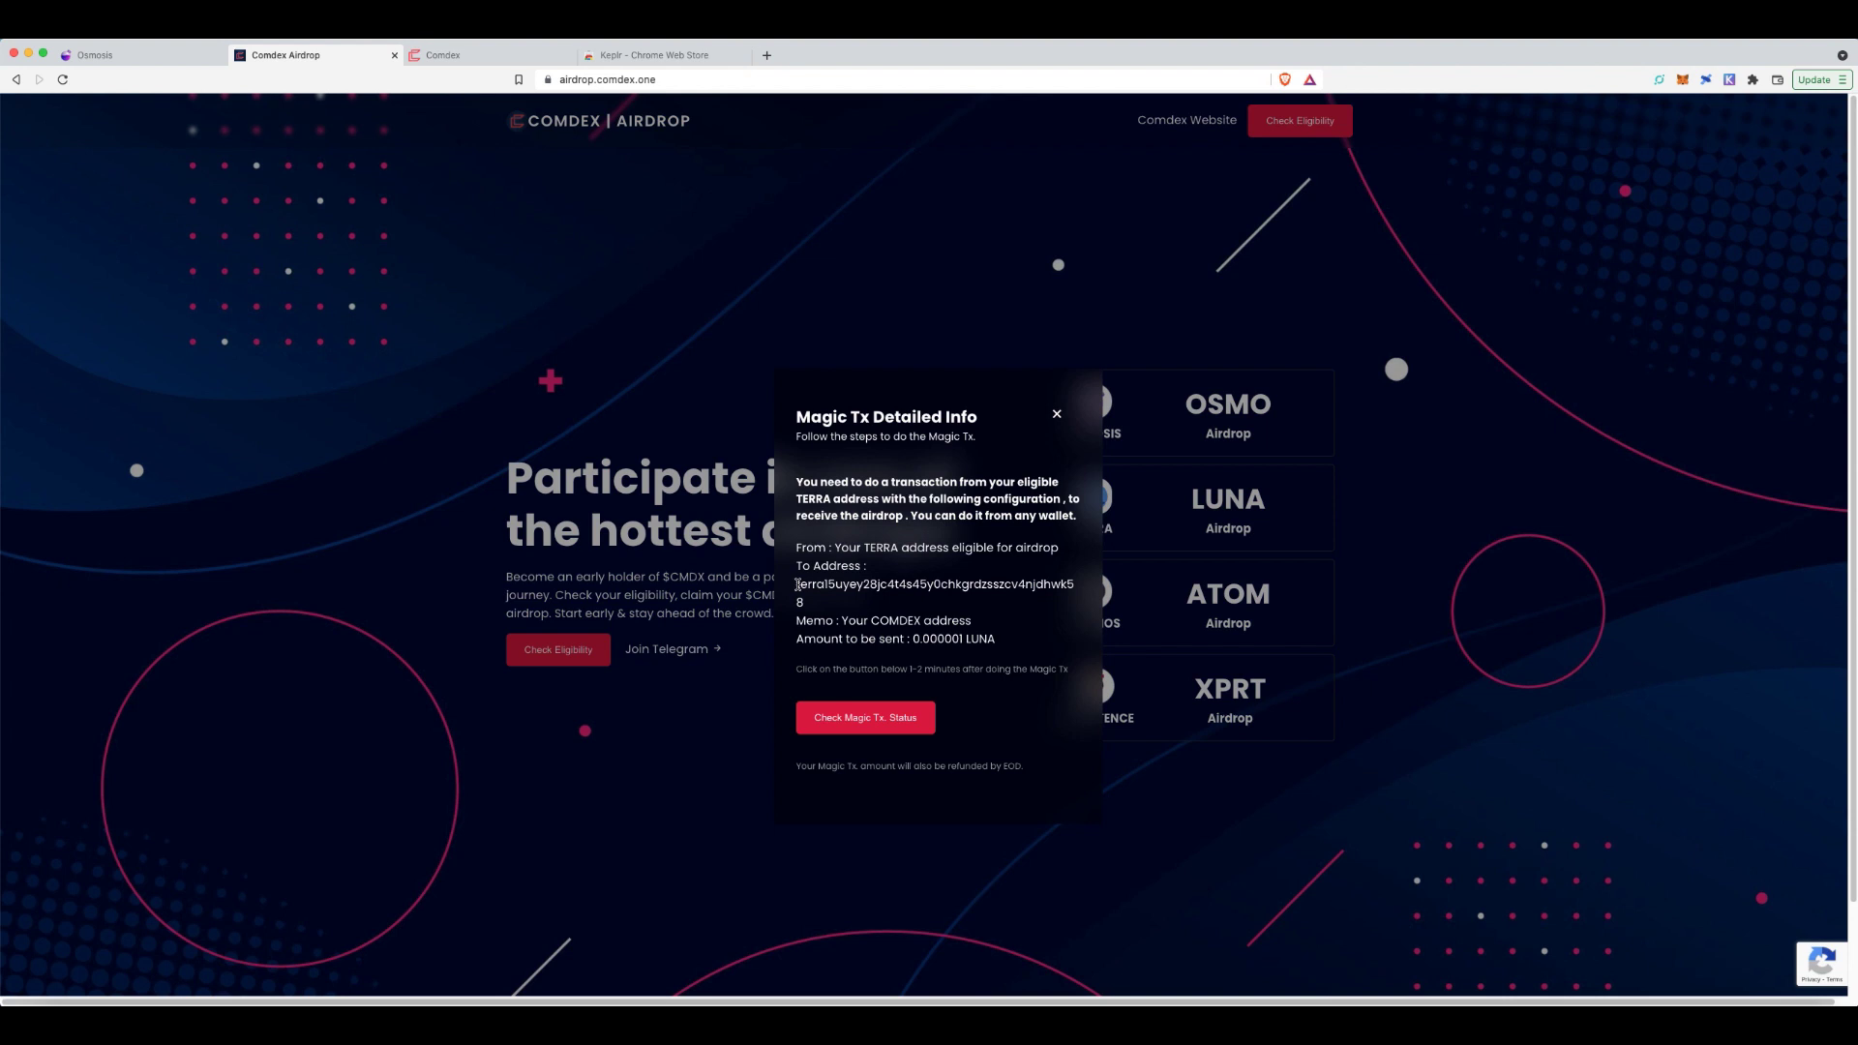
- Copy the Magic Tx destination Terra address from the instructions for use in Terra Station
{"action": "left_click_drag", "start_coordinate": [798, 585], "coordinate": [1059, 608]}
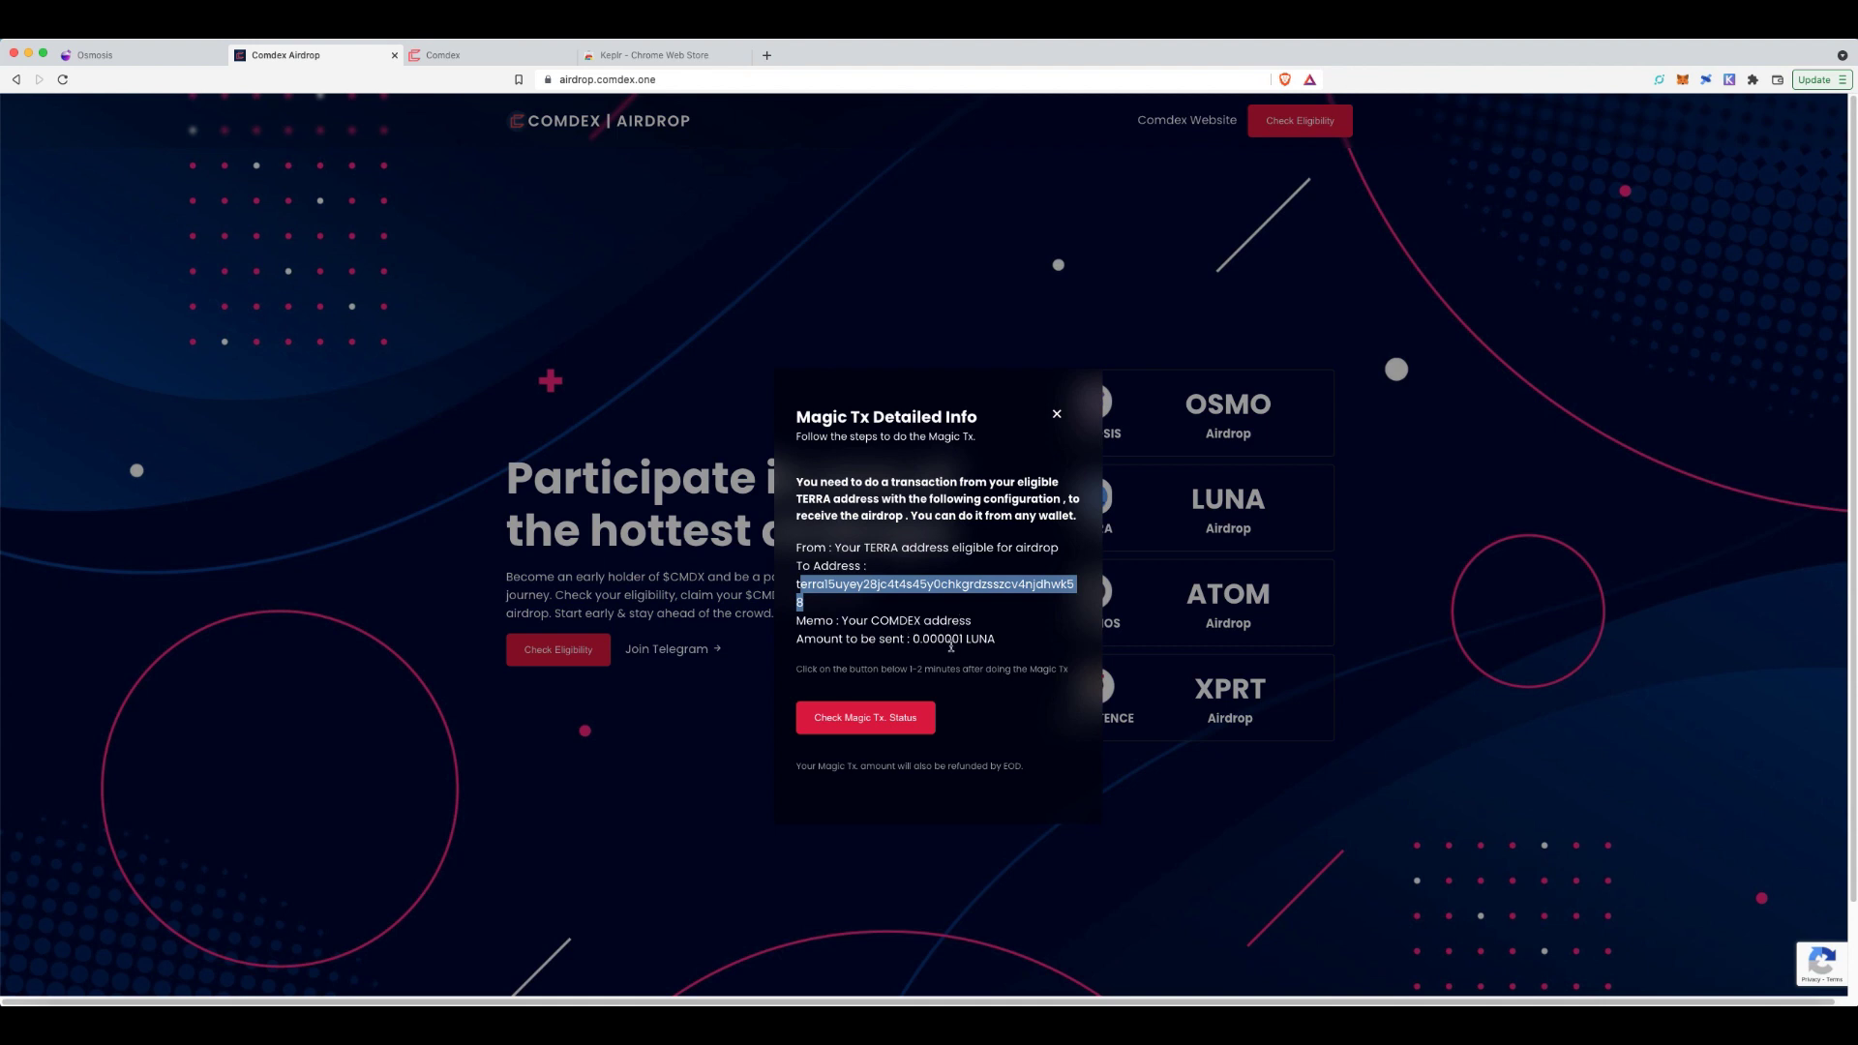
{"action": "left_click", "coordinate": [834, 591]}
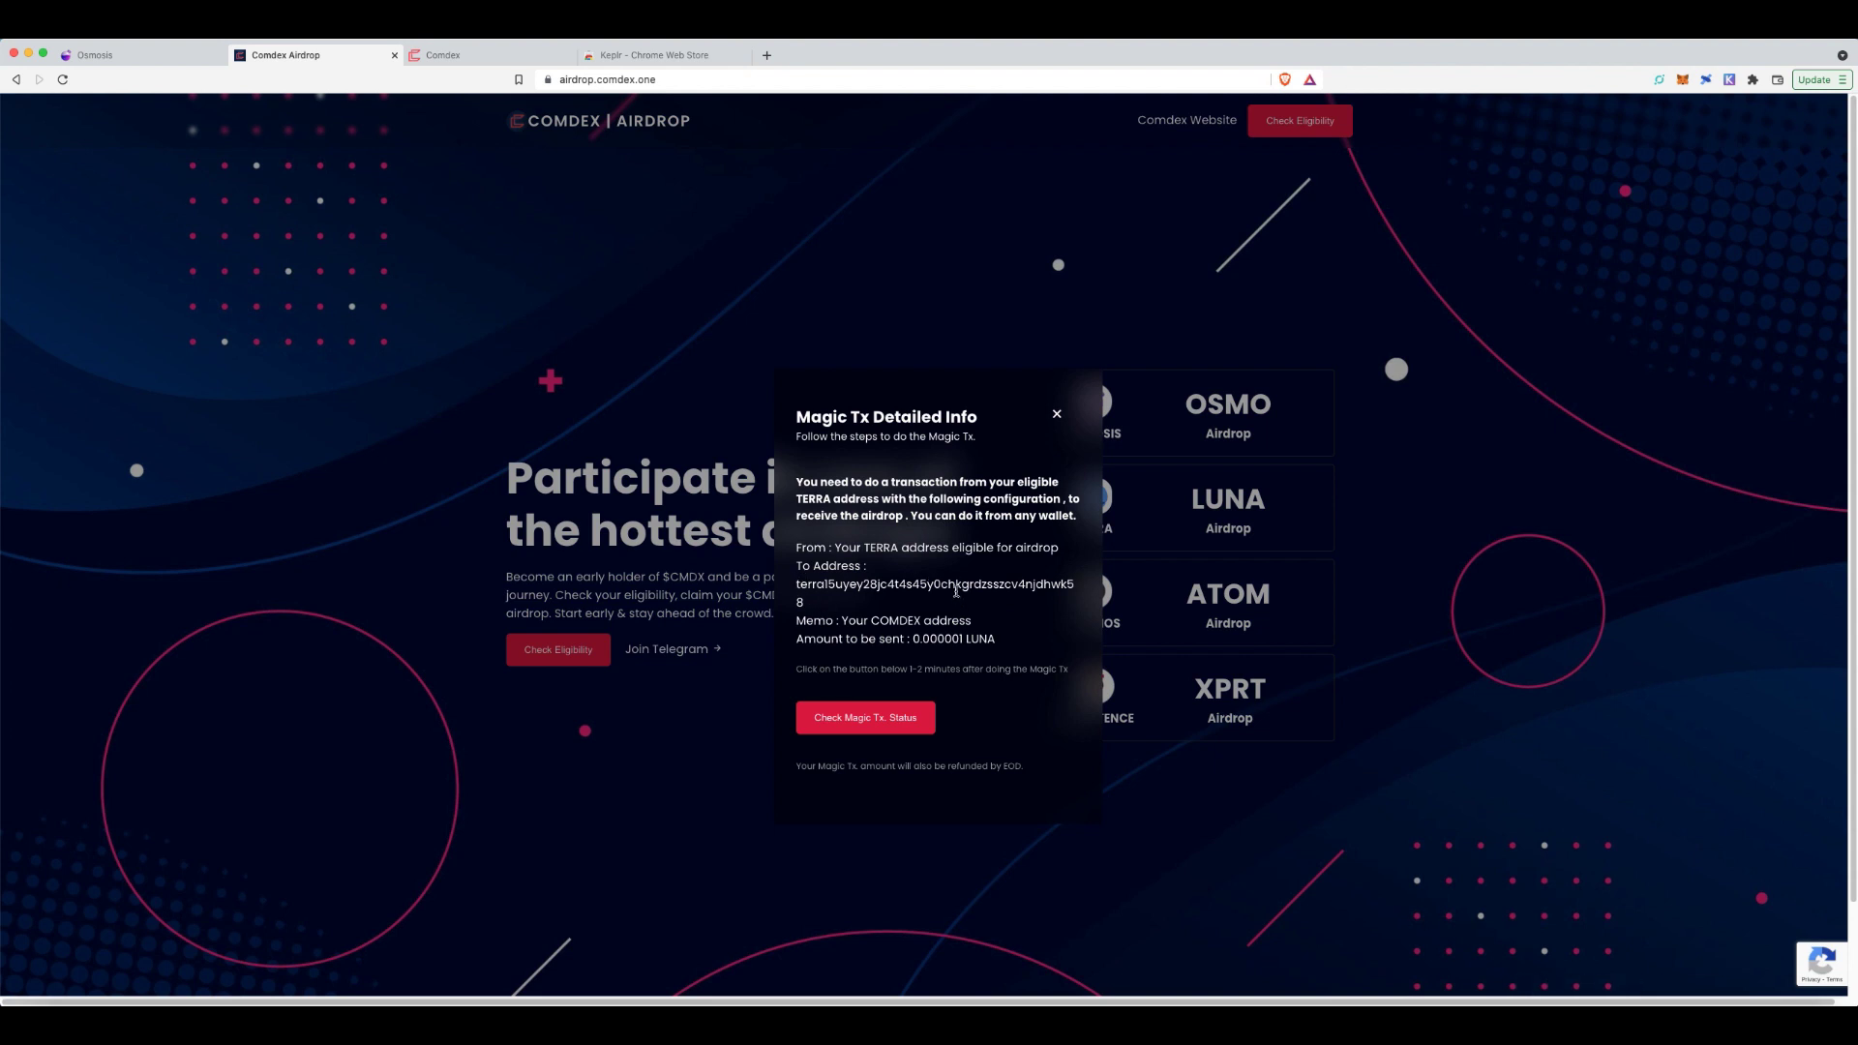
{"action": "left_click_drag", "start_coordinate": [796, 584], "coordinate": [843, 596]}
{"action": "right_click", "coordinate": [843, 597]}
{"action": "left_click", "coordinate": [856, 615]}
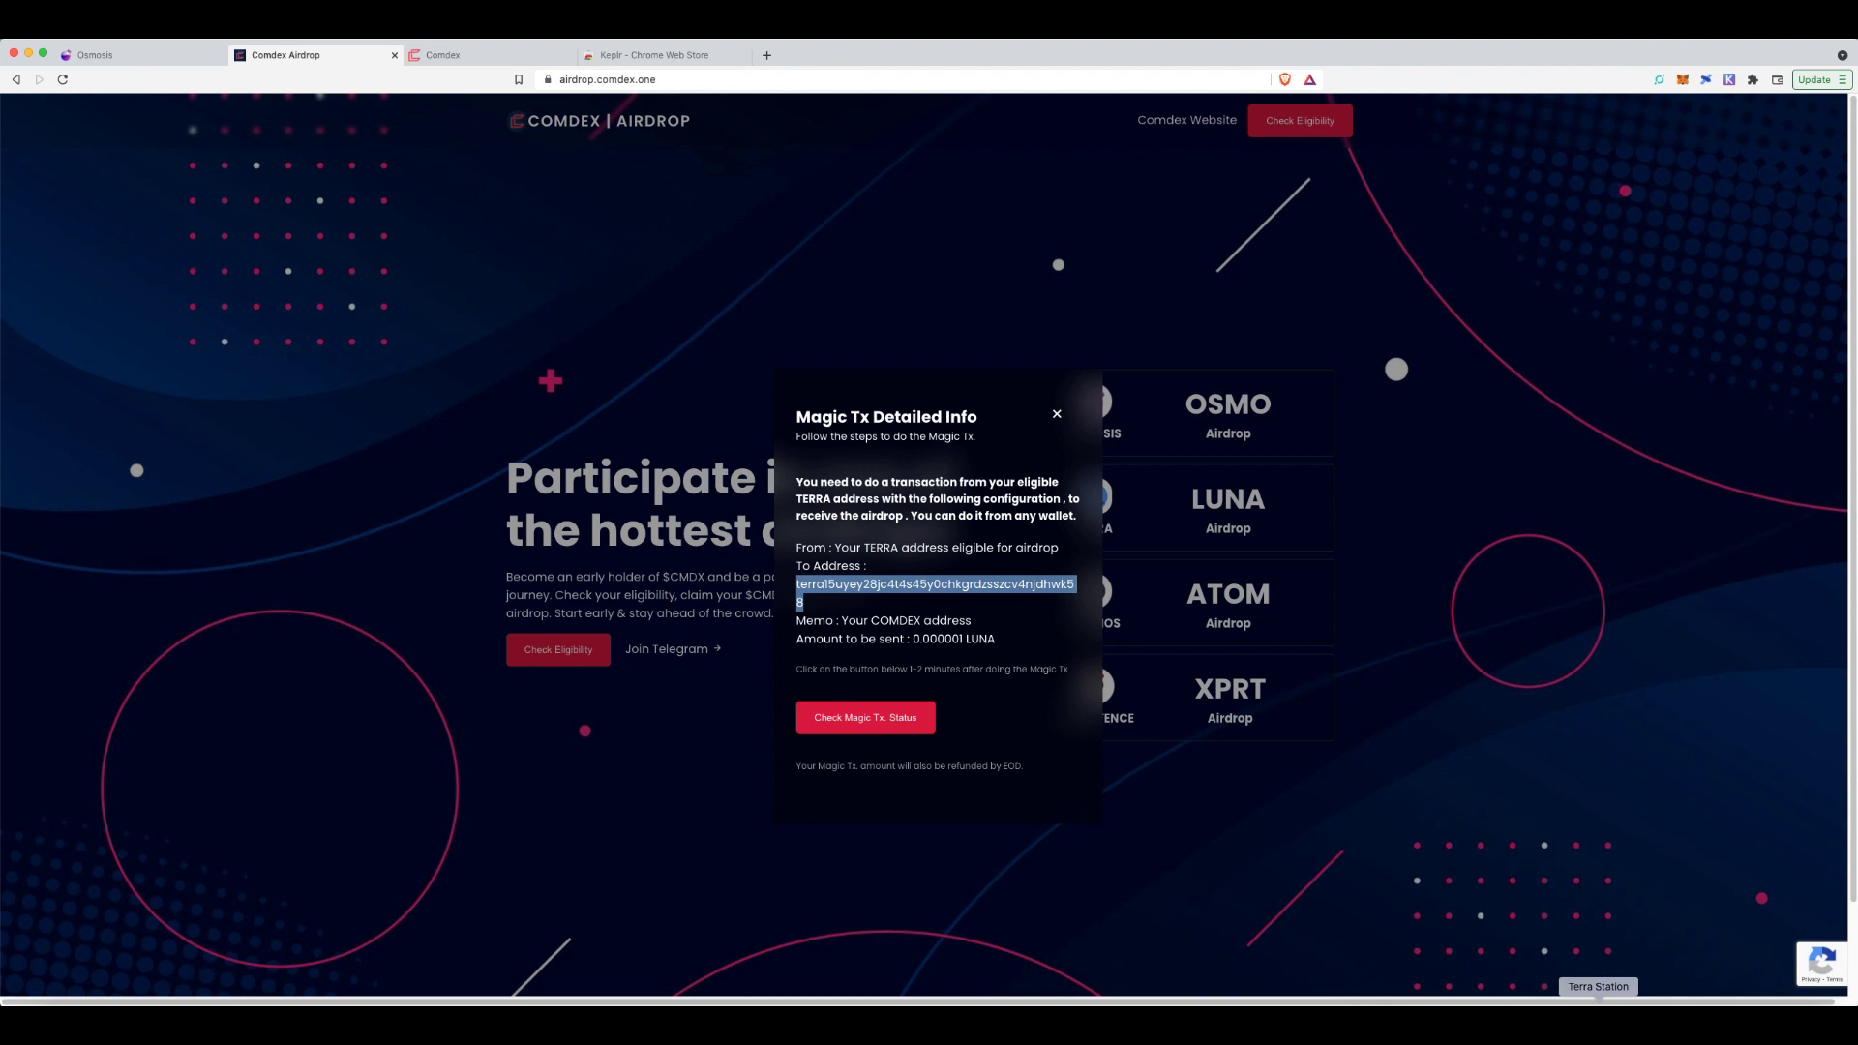
{"action": "left_click", "coordinate": [1599, 997]}
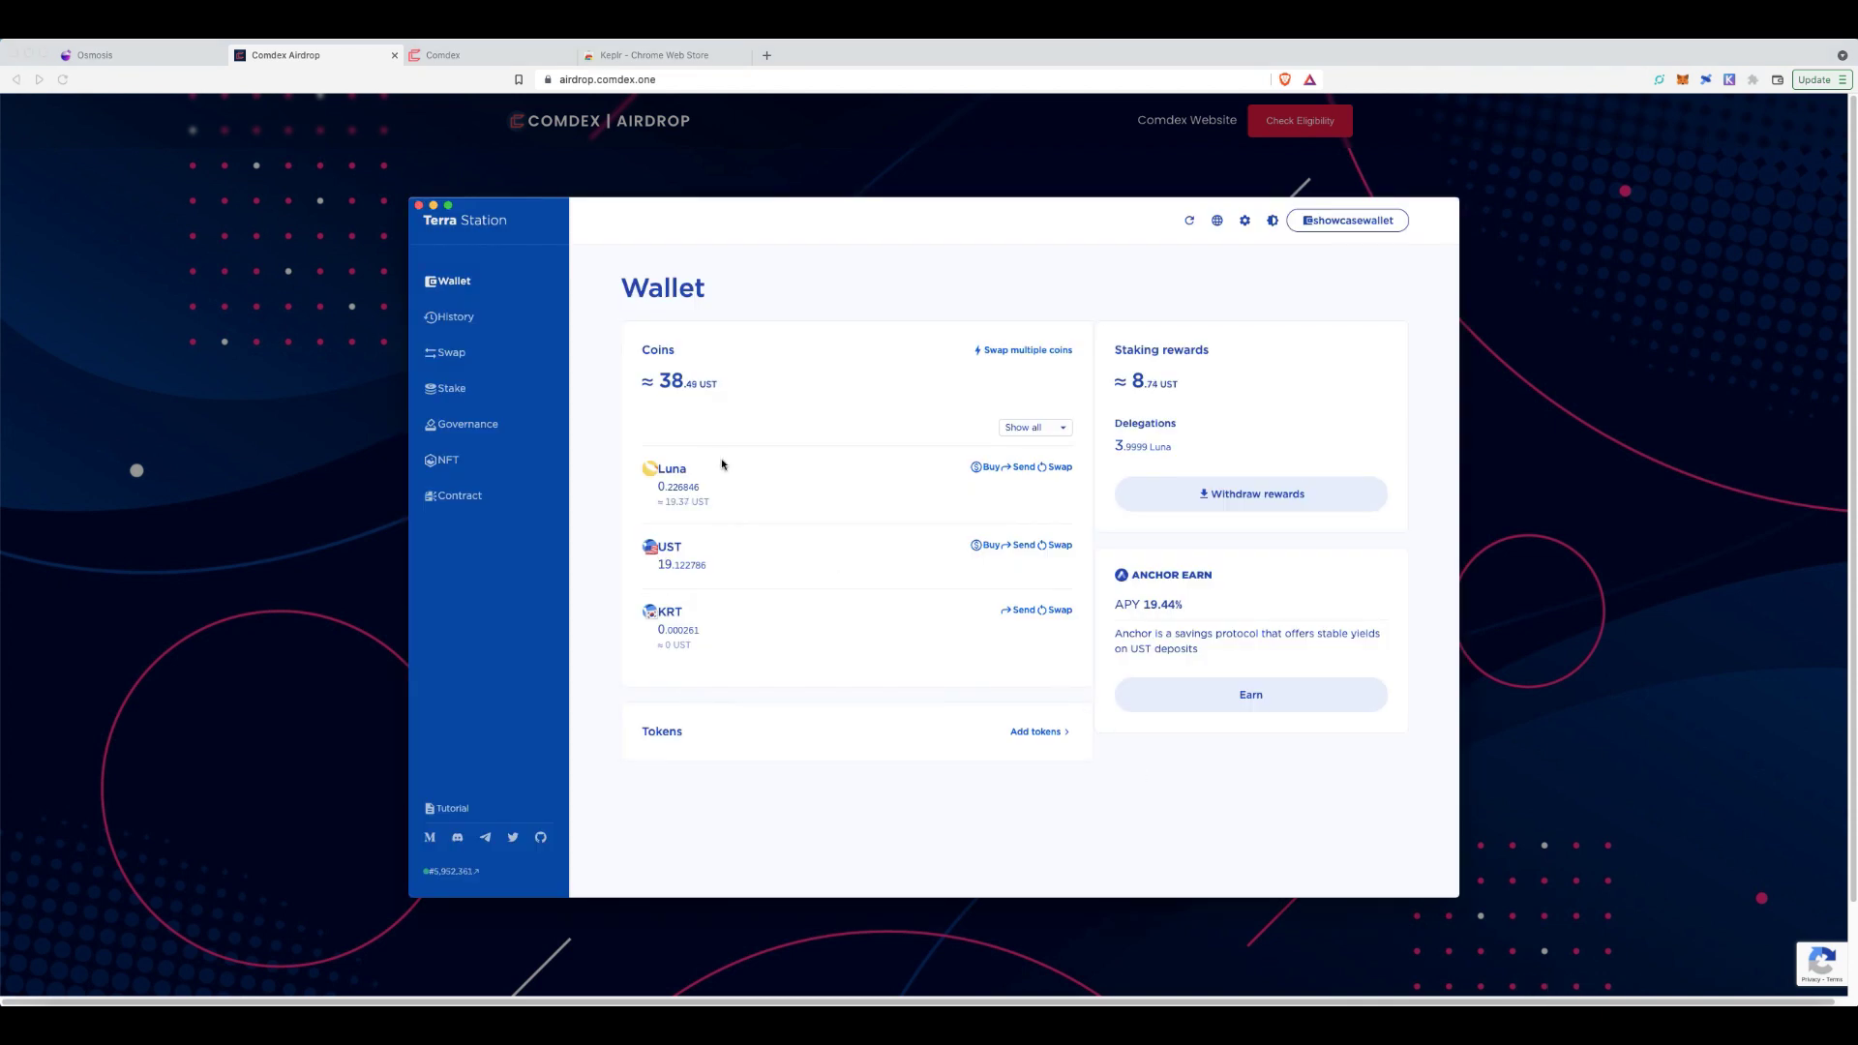
- Start a Luna send in Terra Station with the Magic Tx destination address as recipient
{"action": "left_click", "coordinate": [1025, 474]}
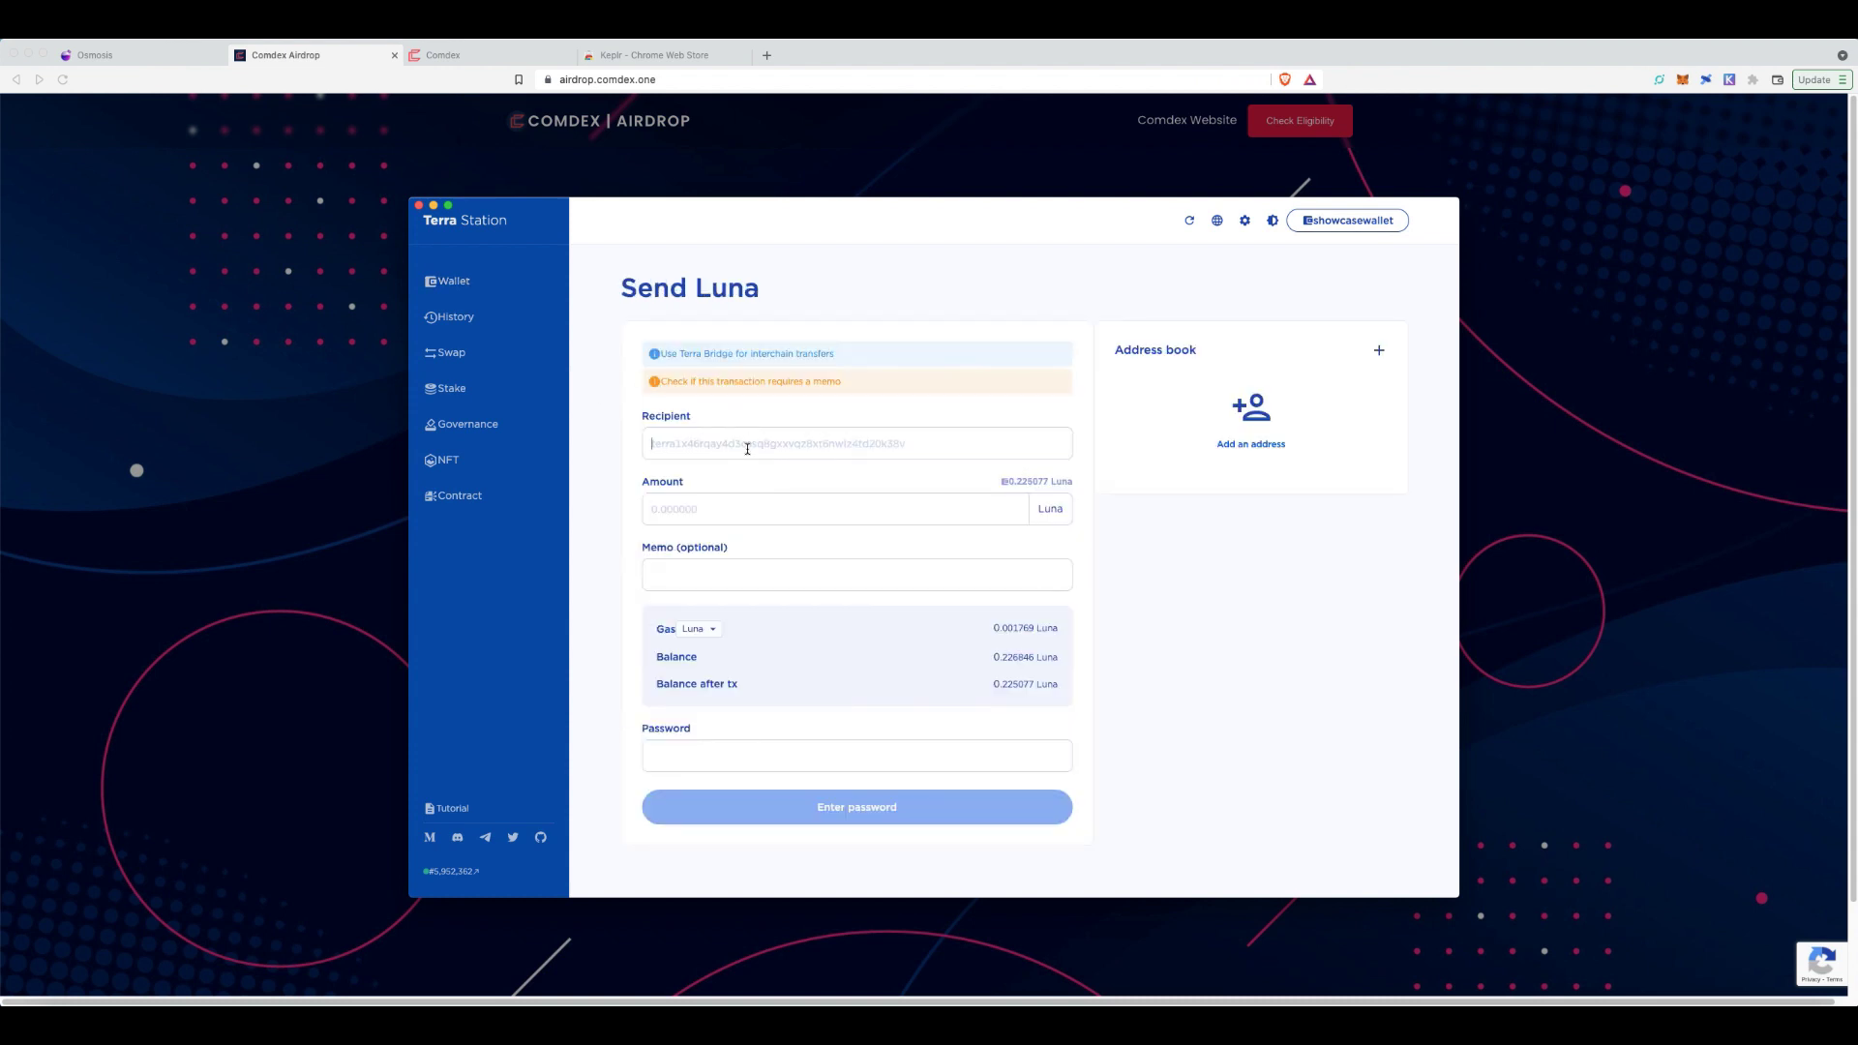
{"action": "key", "text": "ctrl+v"}
{"action": "key", "text": "Tab"}
- Copy the required 0.000001 from the Magic Tx instructions into the Luna amount field
{"action": "left_click", "coordinate": [1590, 490]}
{"action": "left_click", "coordinate": [947, 629]}
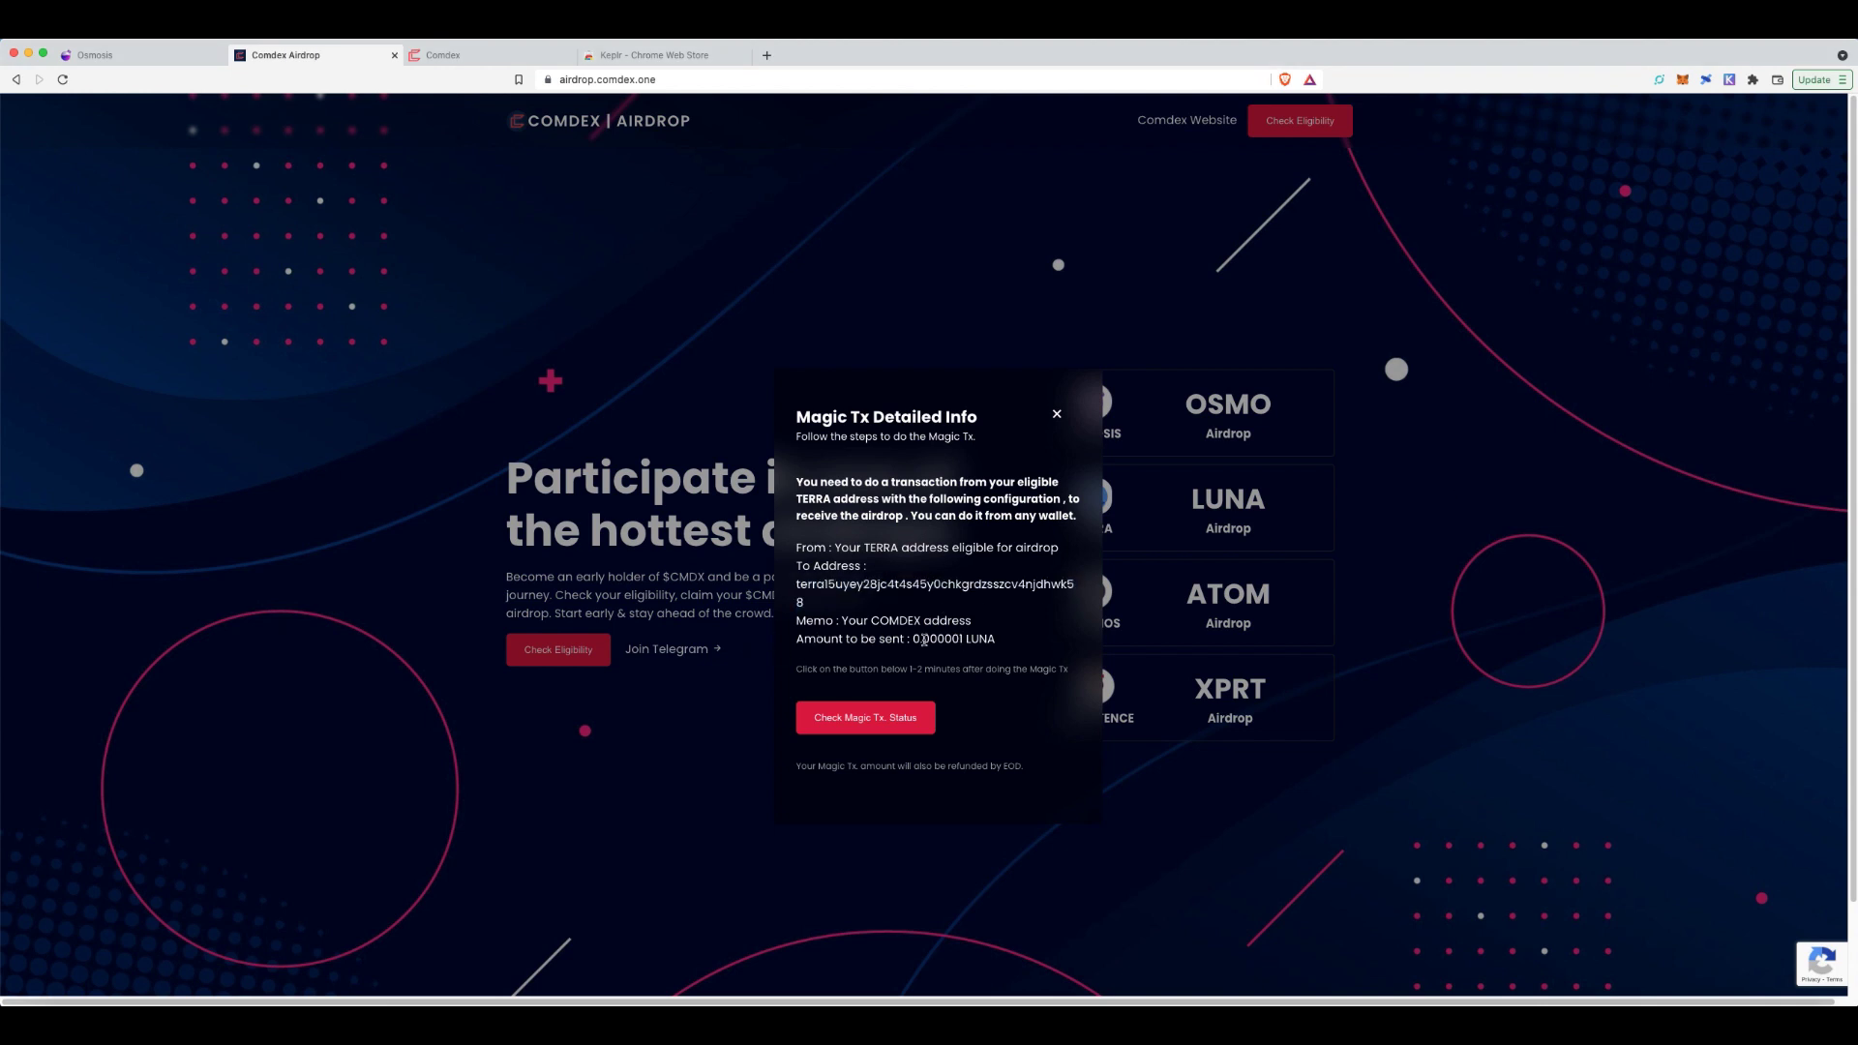
{"action": "left_click_drag", "start_coordinate": [914, 637], "coordinate": [967, 640]}
{"action": "right_click", "coordinate": [962, 639]}
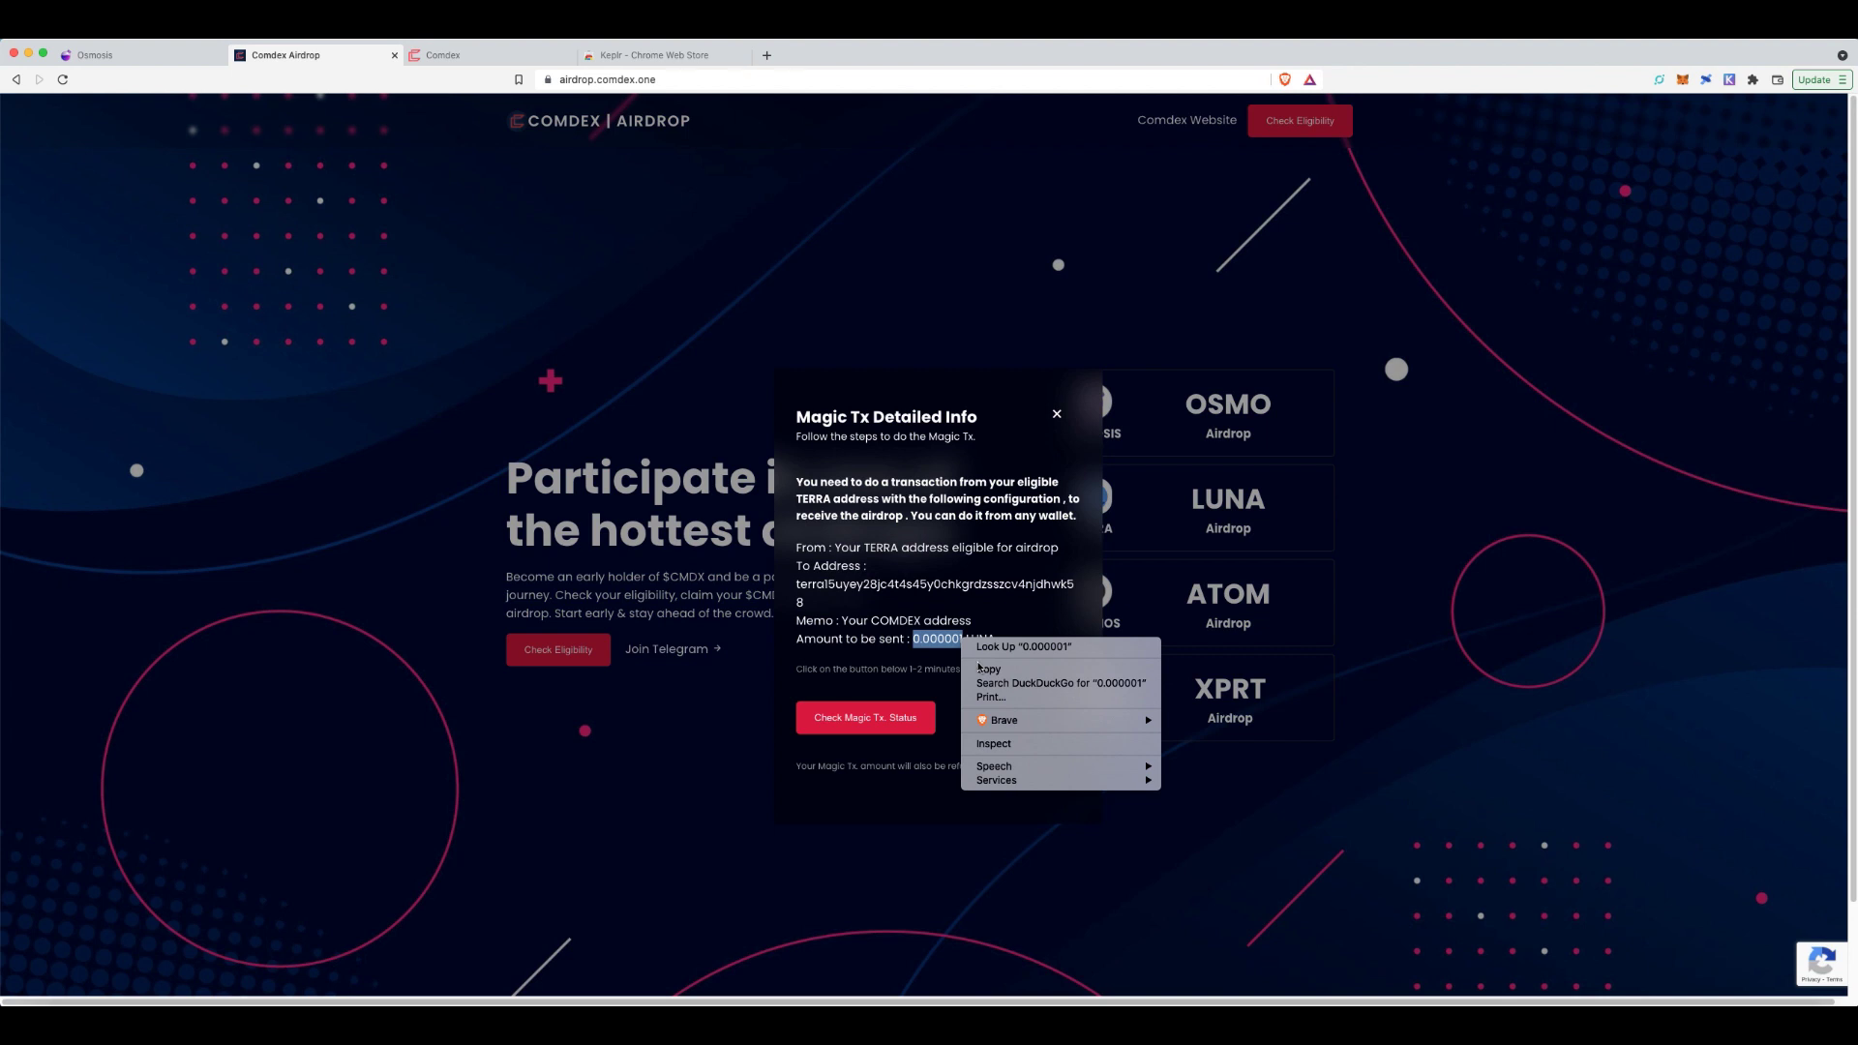
{"action": "left_click", "coordinate": [987, 669]}
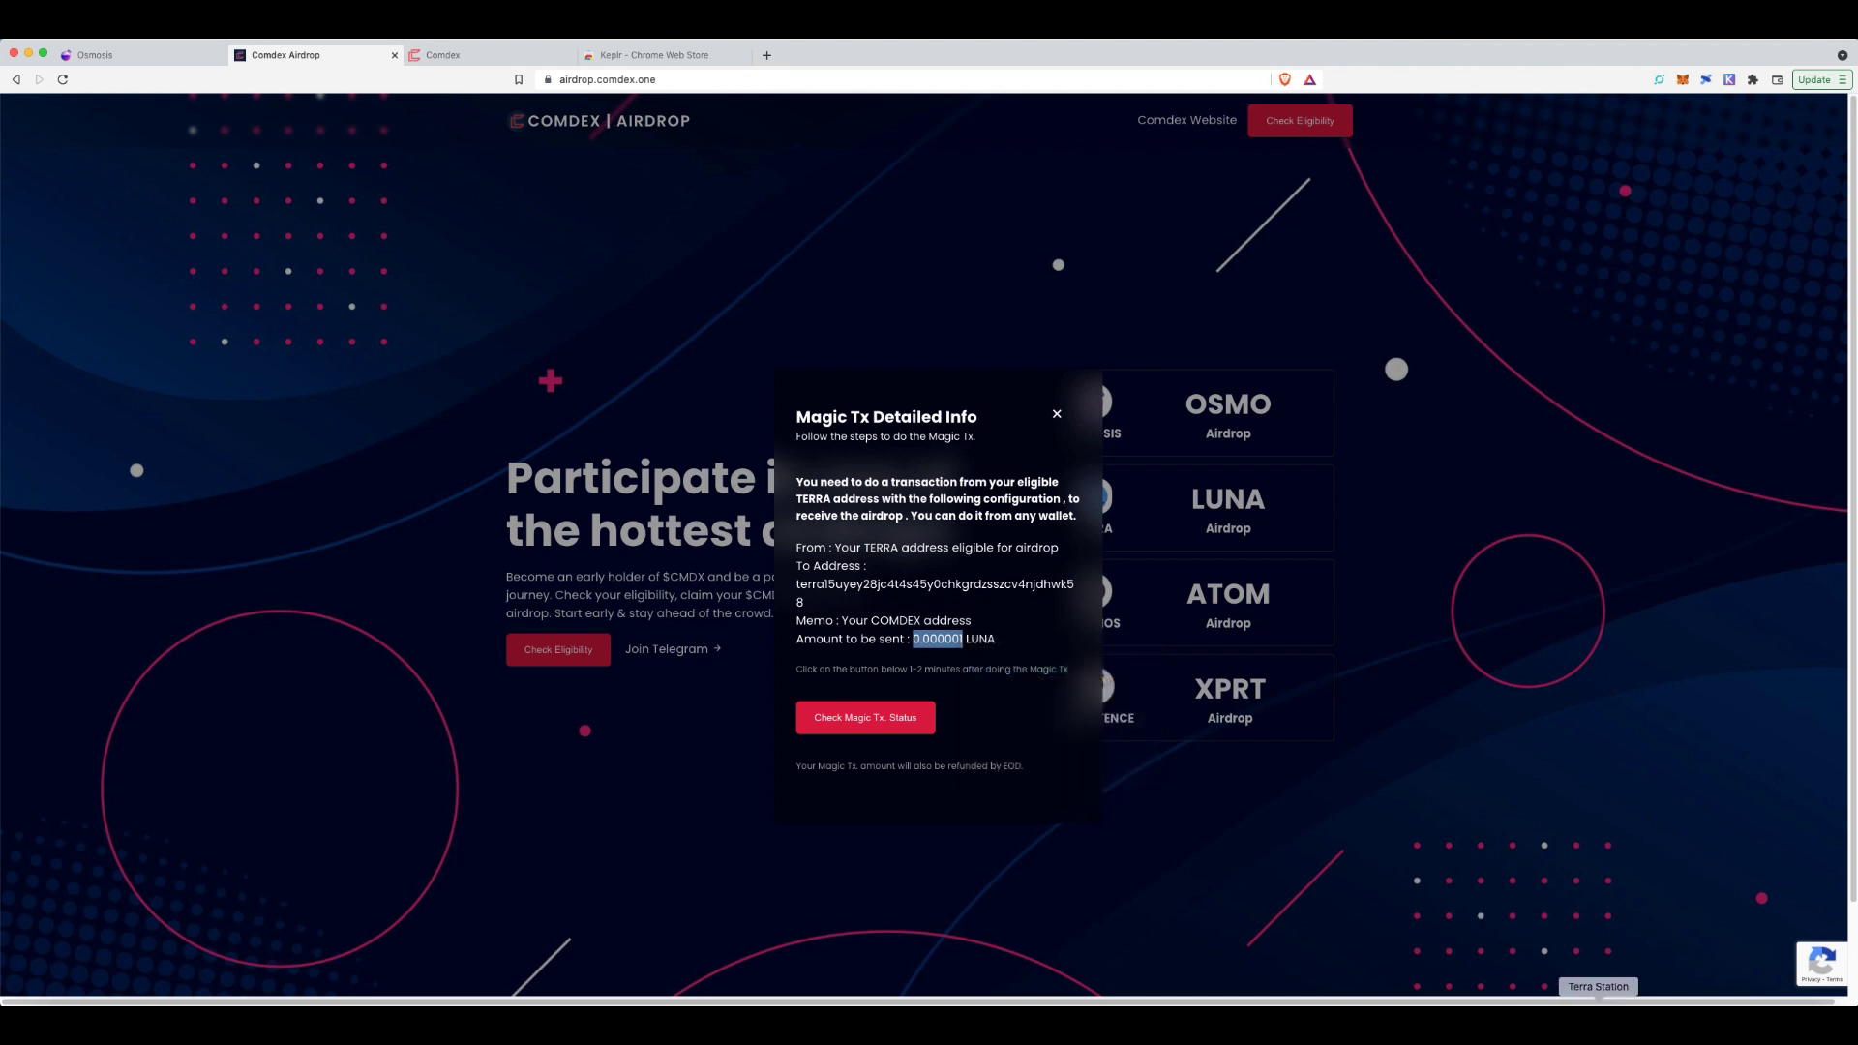
{"action": "left_click", "coordinate": [1599, 1003]}
{"action": "key", "text": "super+v"}
{"action": "key", "text": "super+Tab"}
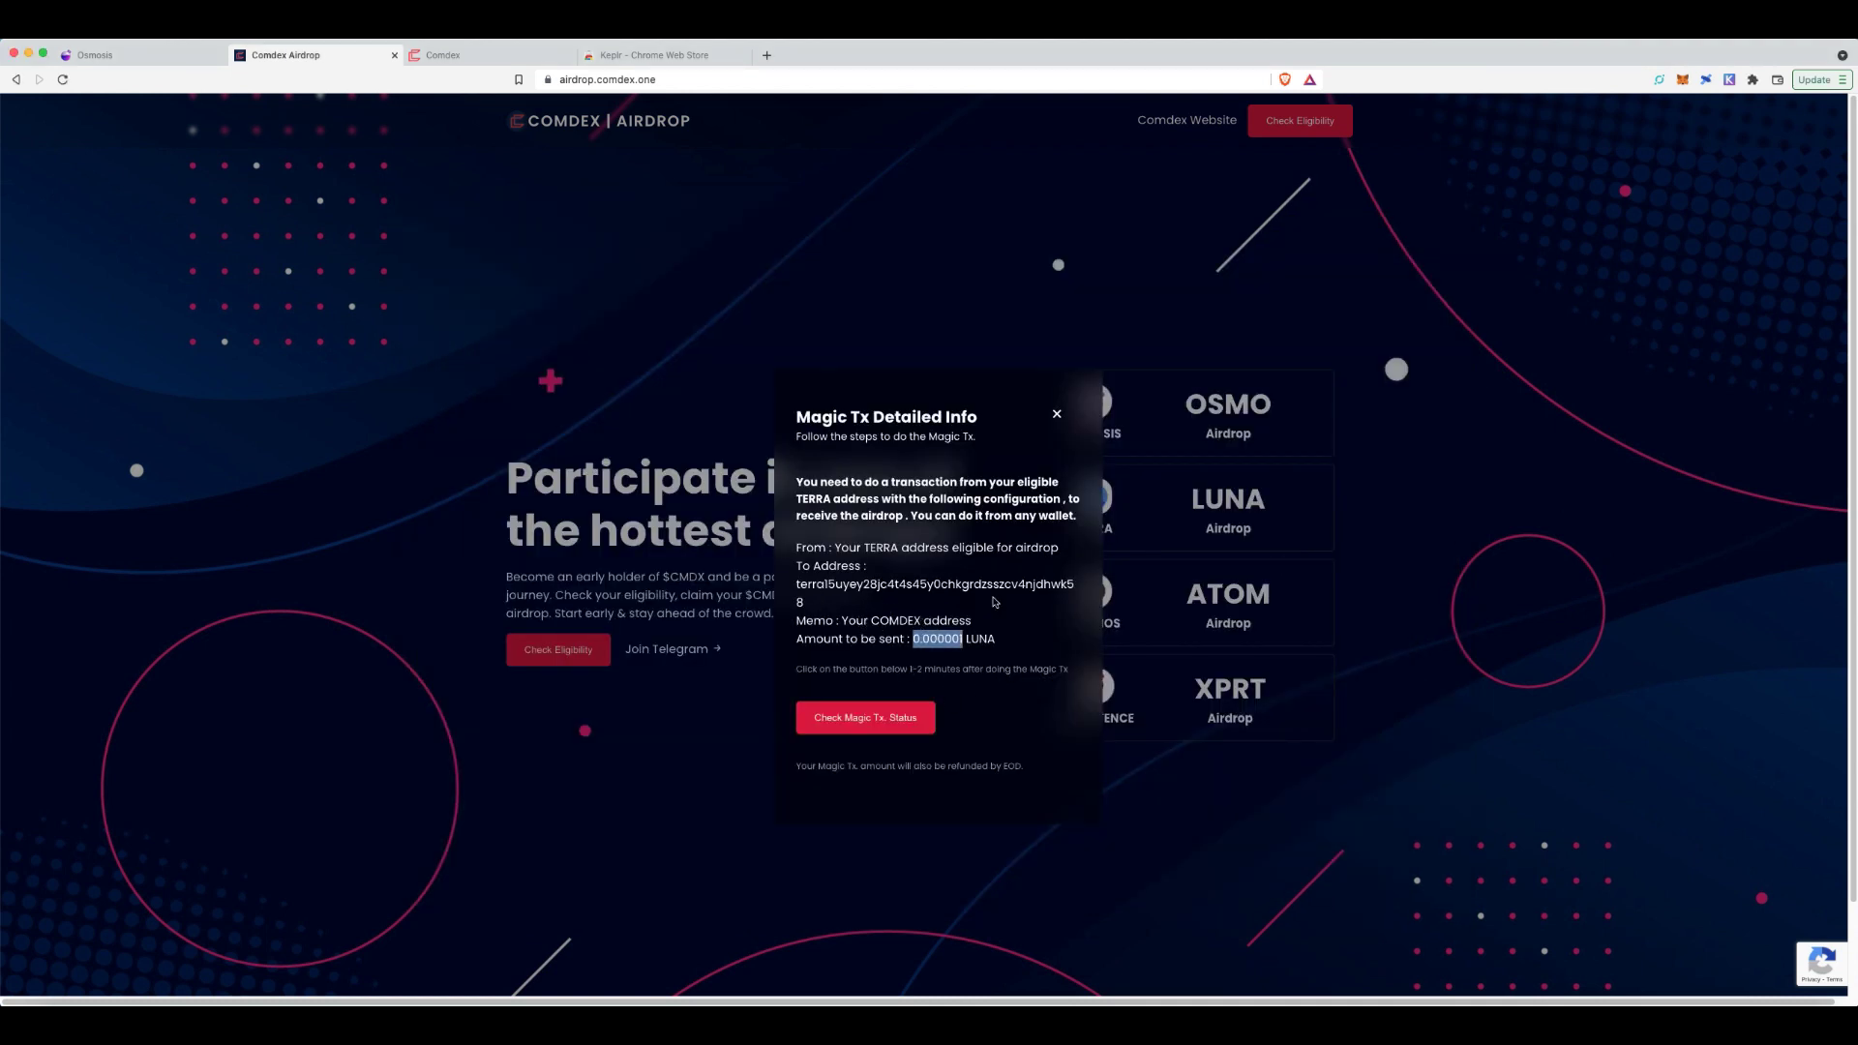
{"action": "left_click", "coordinate": [1730, 82]}
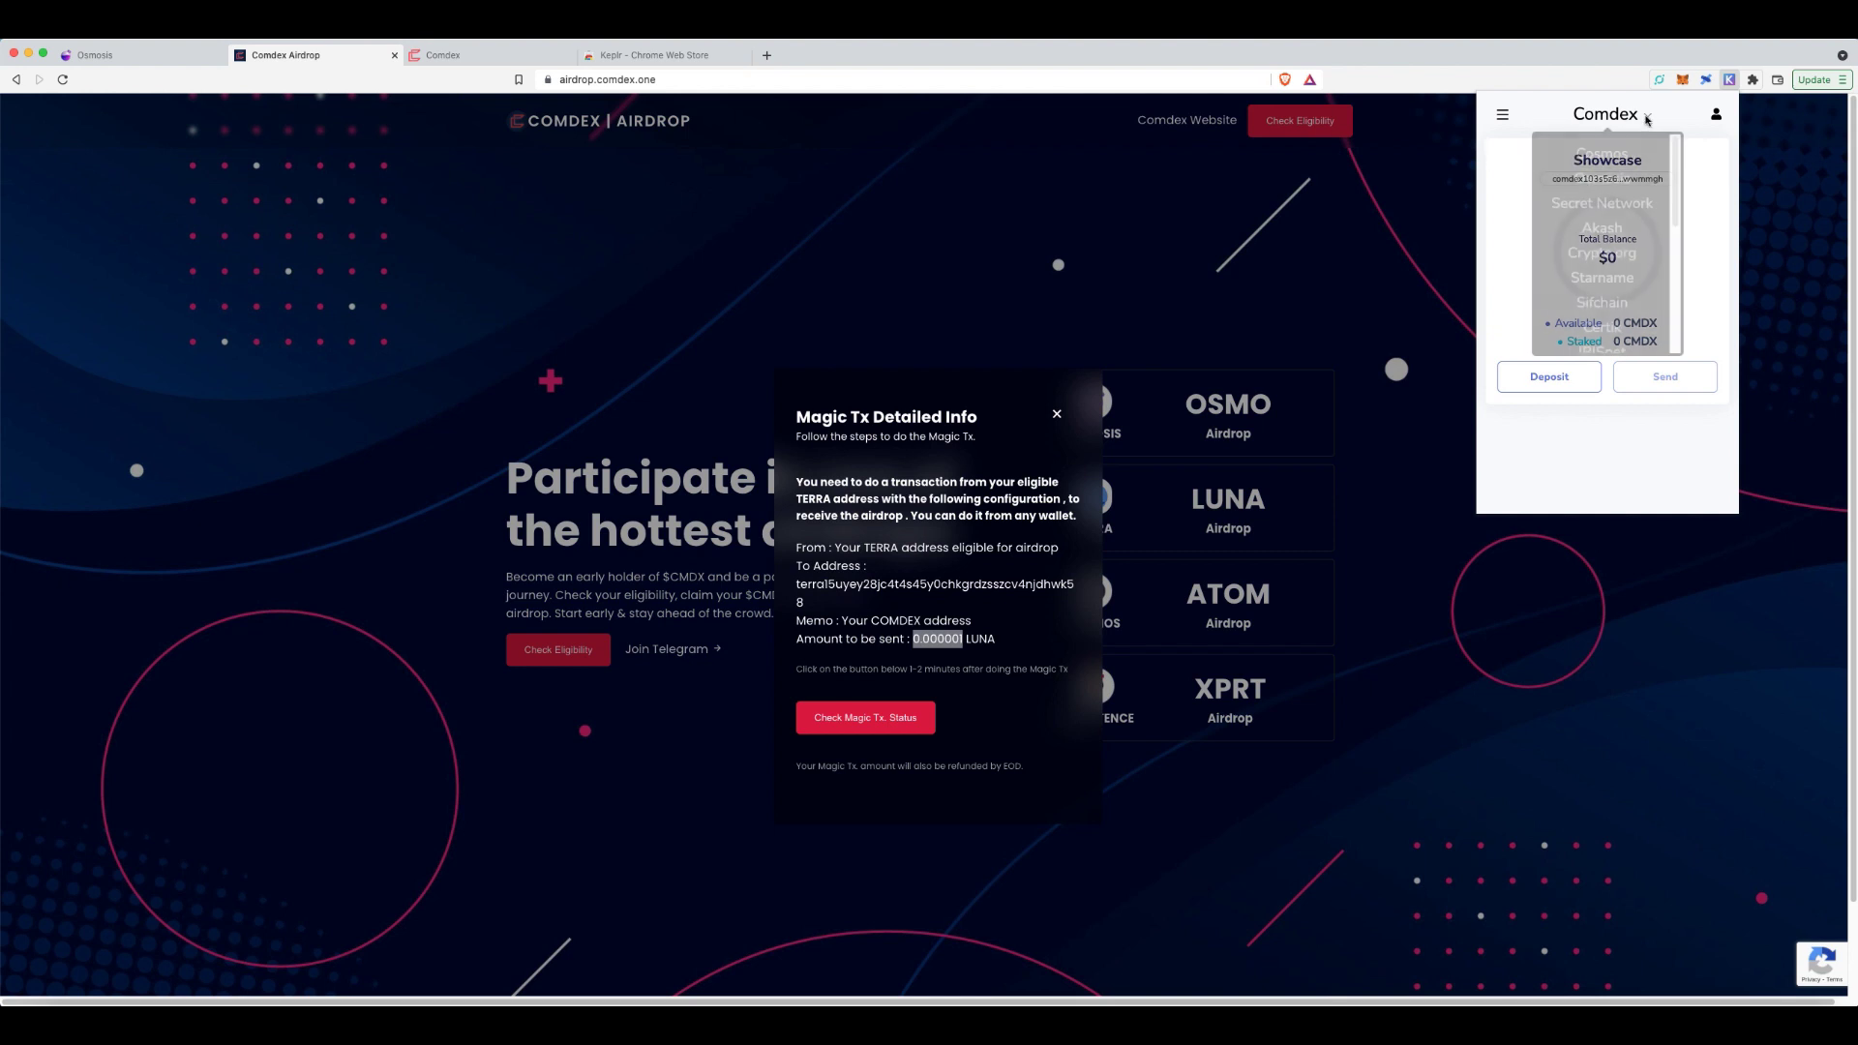
- Paste Keplr's Comdex address as the Send Luna memo and set gas to be paid in UST
{"action": "left_click", "coordinate": [1643, 183]}
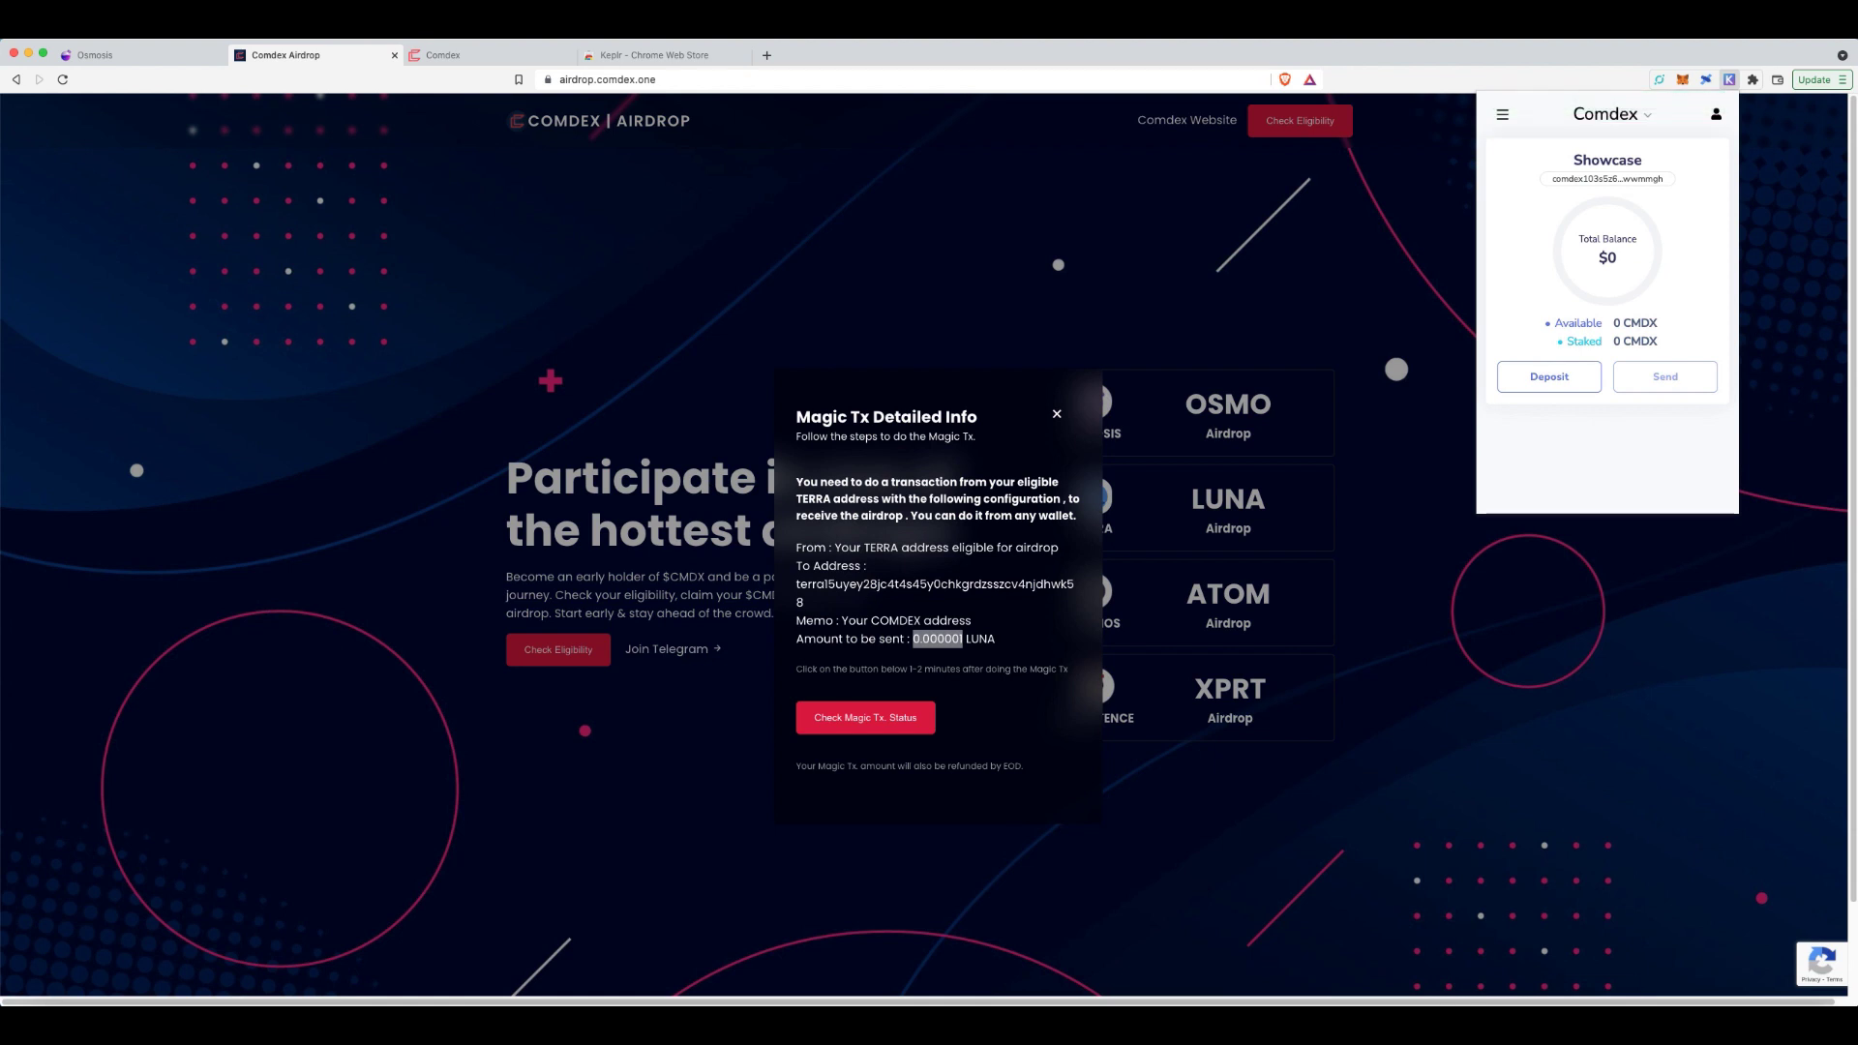
{"action": "left_click", "coordinate": [1598, 1002]}
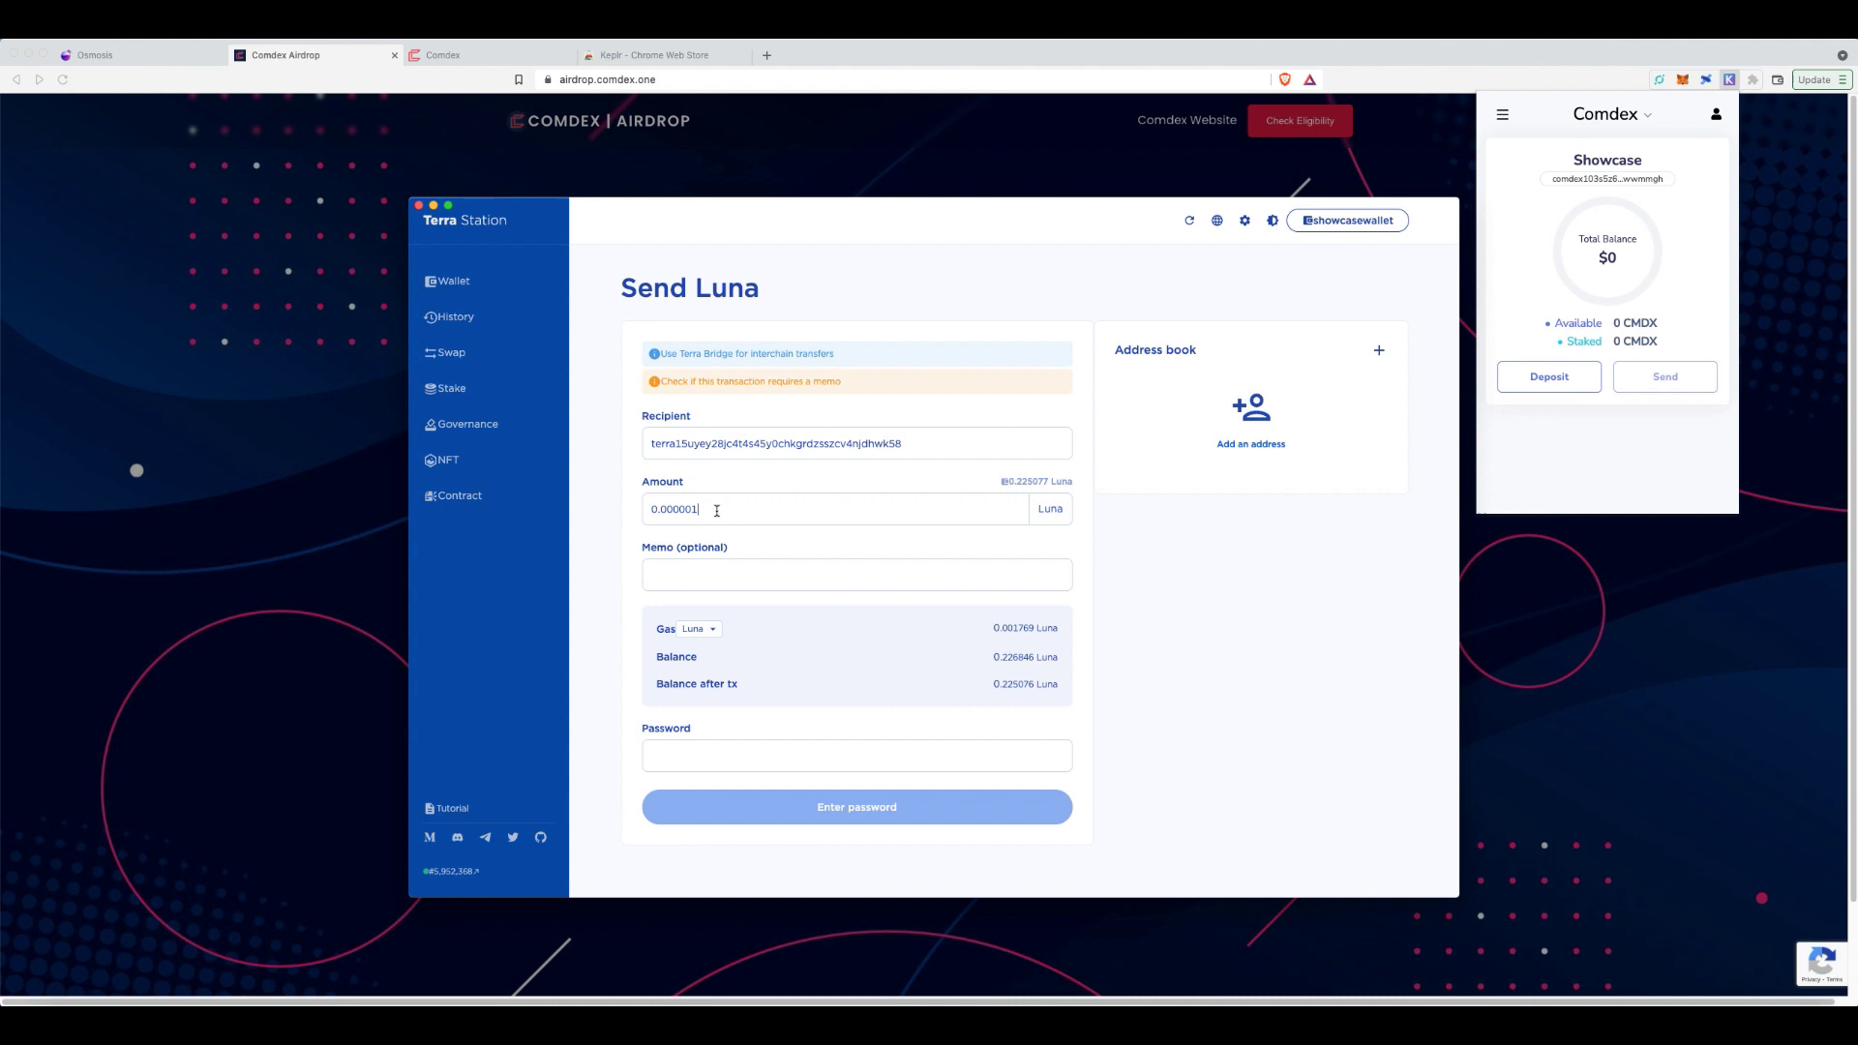
{"action": "left_click", "coordinate": [755, 574]}
{"action": "key", "text": "super+v"}
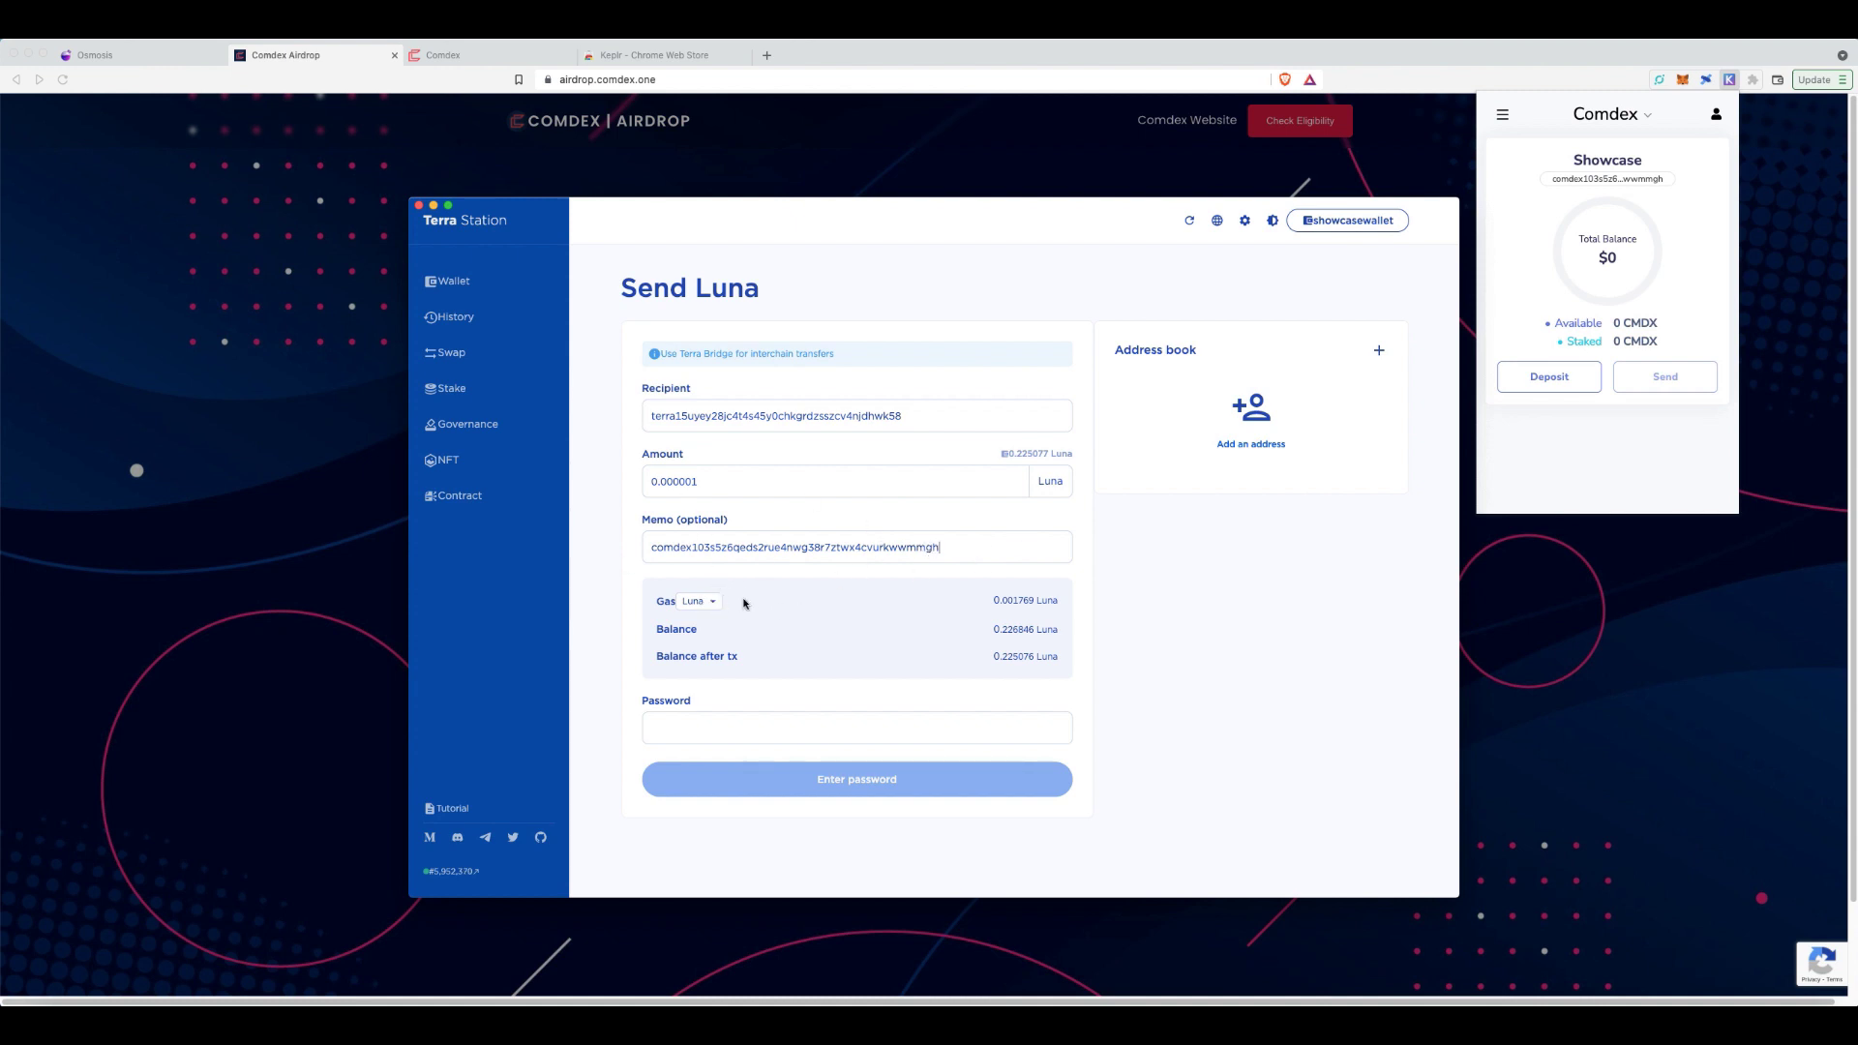
{"action": "left_click", "coordinate": [714, 602]}
{"action": "left_click", "coordinate": [693, 617]}
- Send the 0.000001 Luna with the wallet password, then check the Magic Tx status
{"action": "key", "text": "super+Tab"}
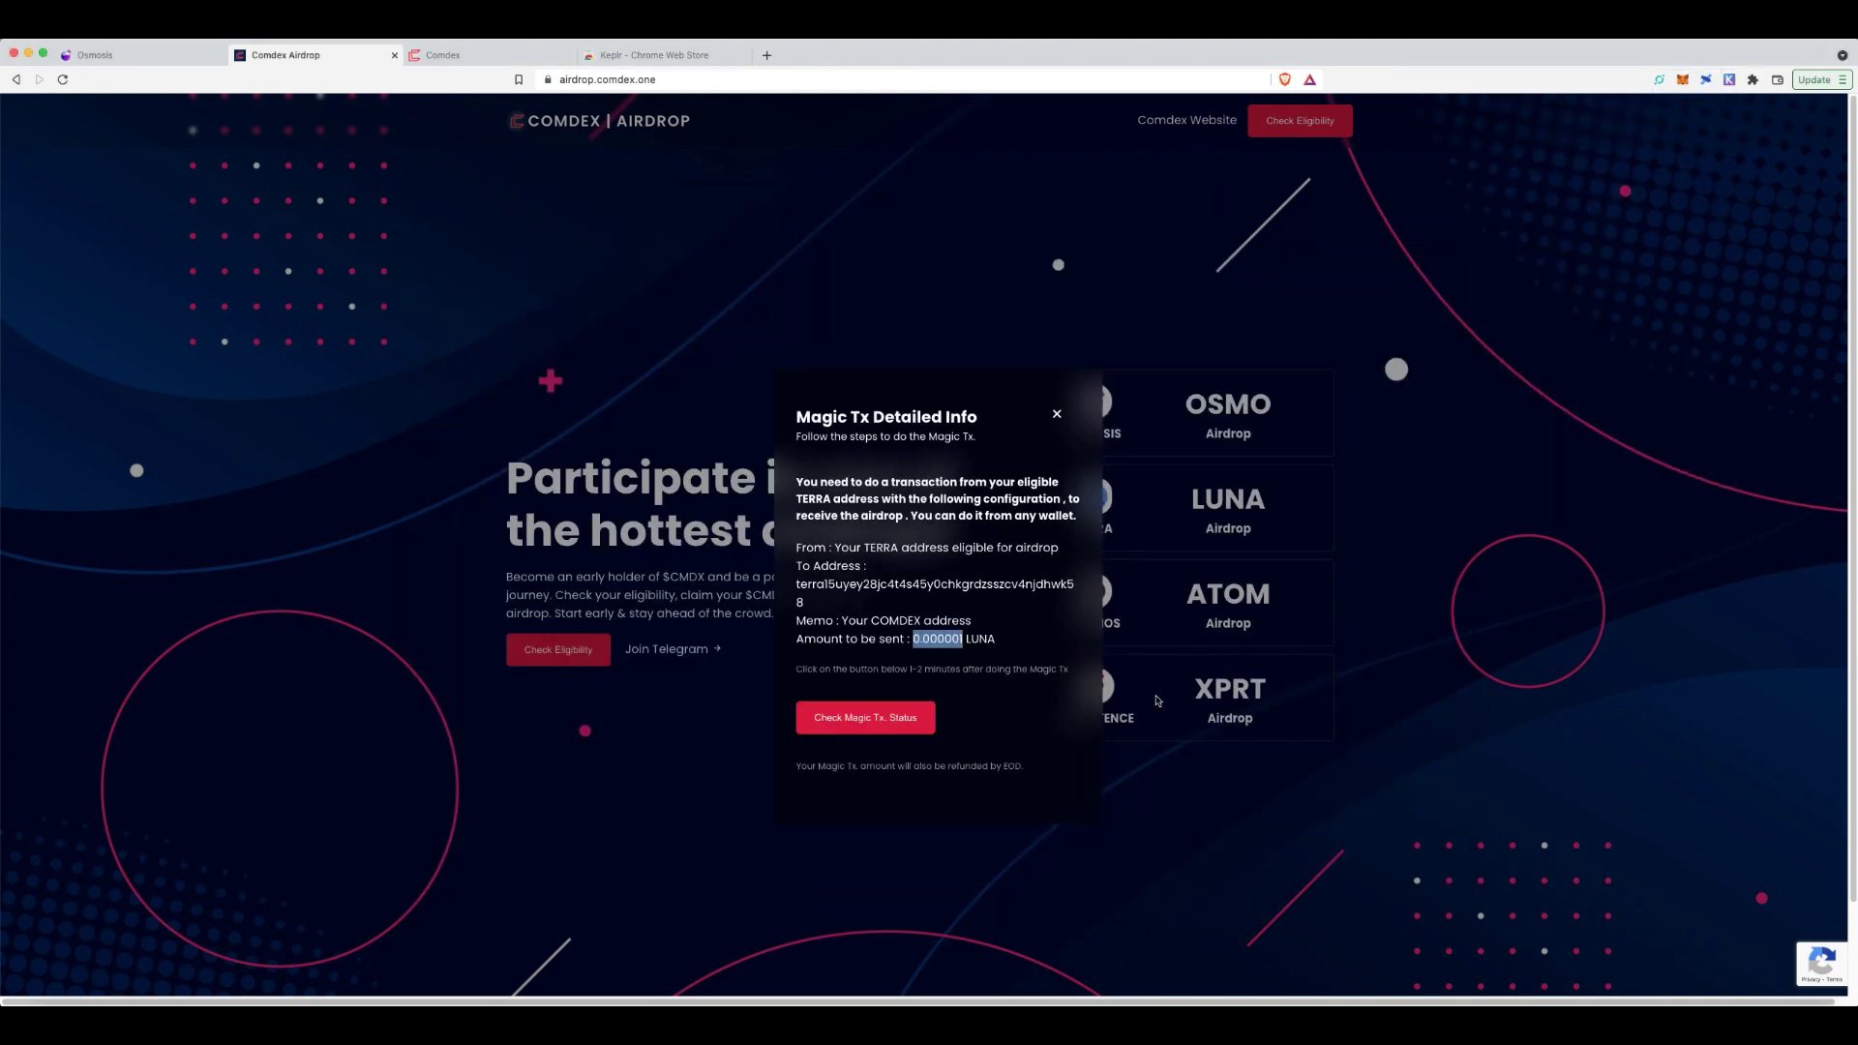
{"action": "left_click", "coordinate": [1598, 1000]}
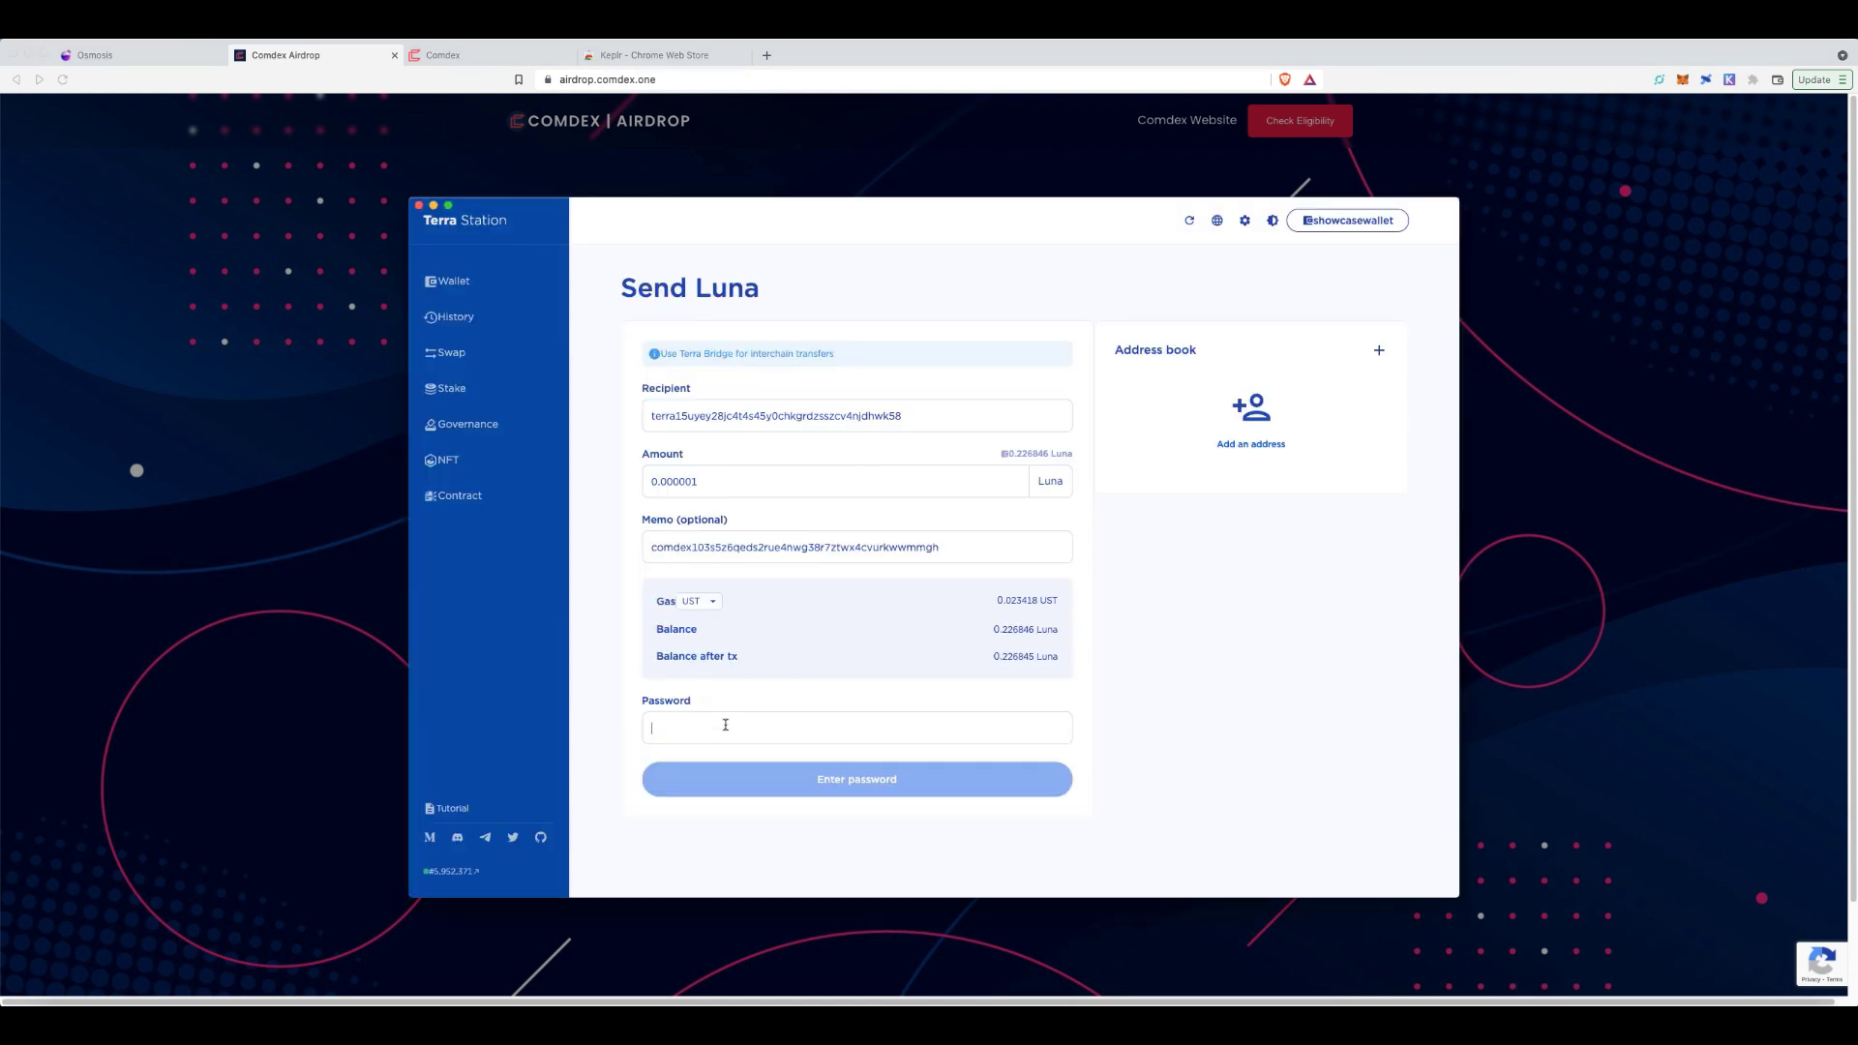
{"action": "type", "text": "**********"}
{"action": "key", "text": "Return"}
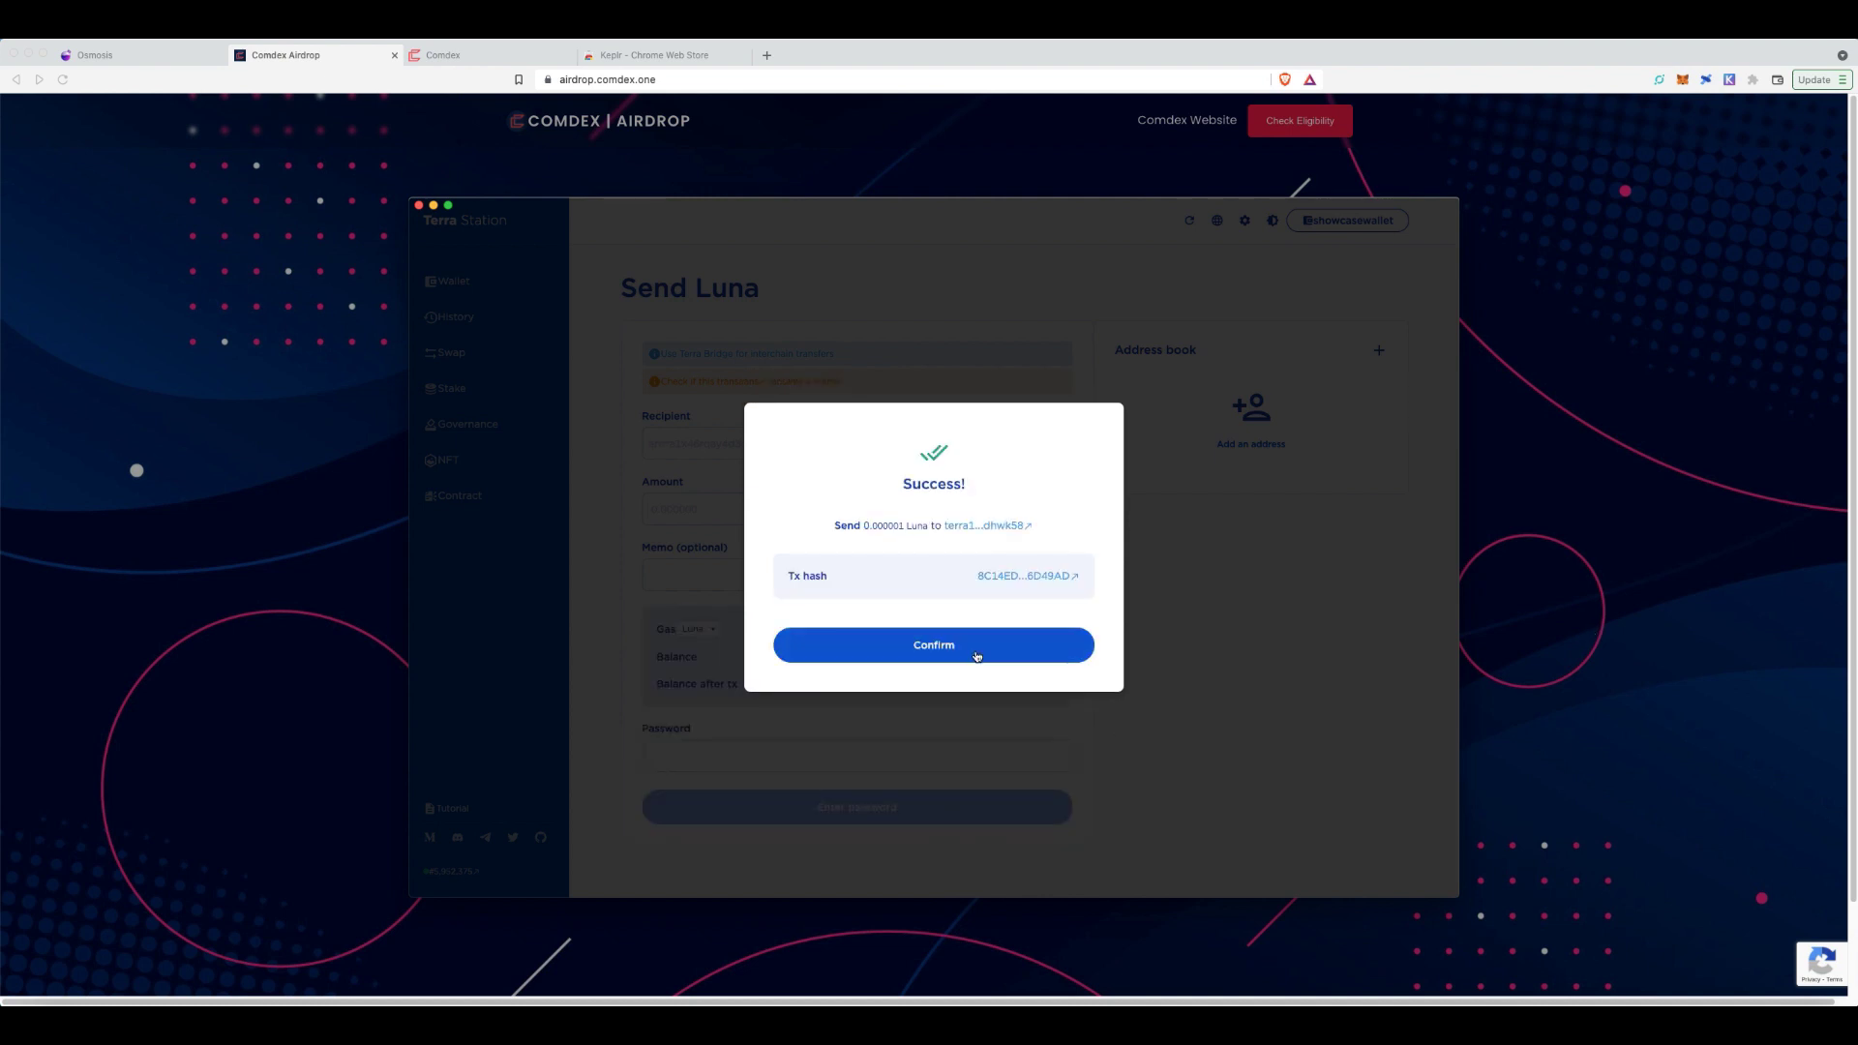
{"action": "left_click", "coordinate": [978, 656]}
{"action": "left_click", "coordinate": [1622, 551]}
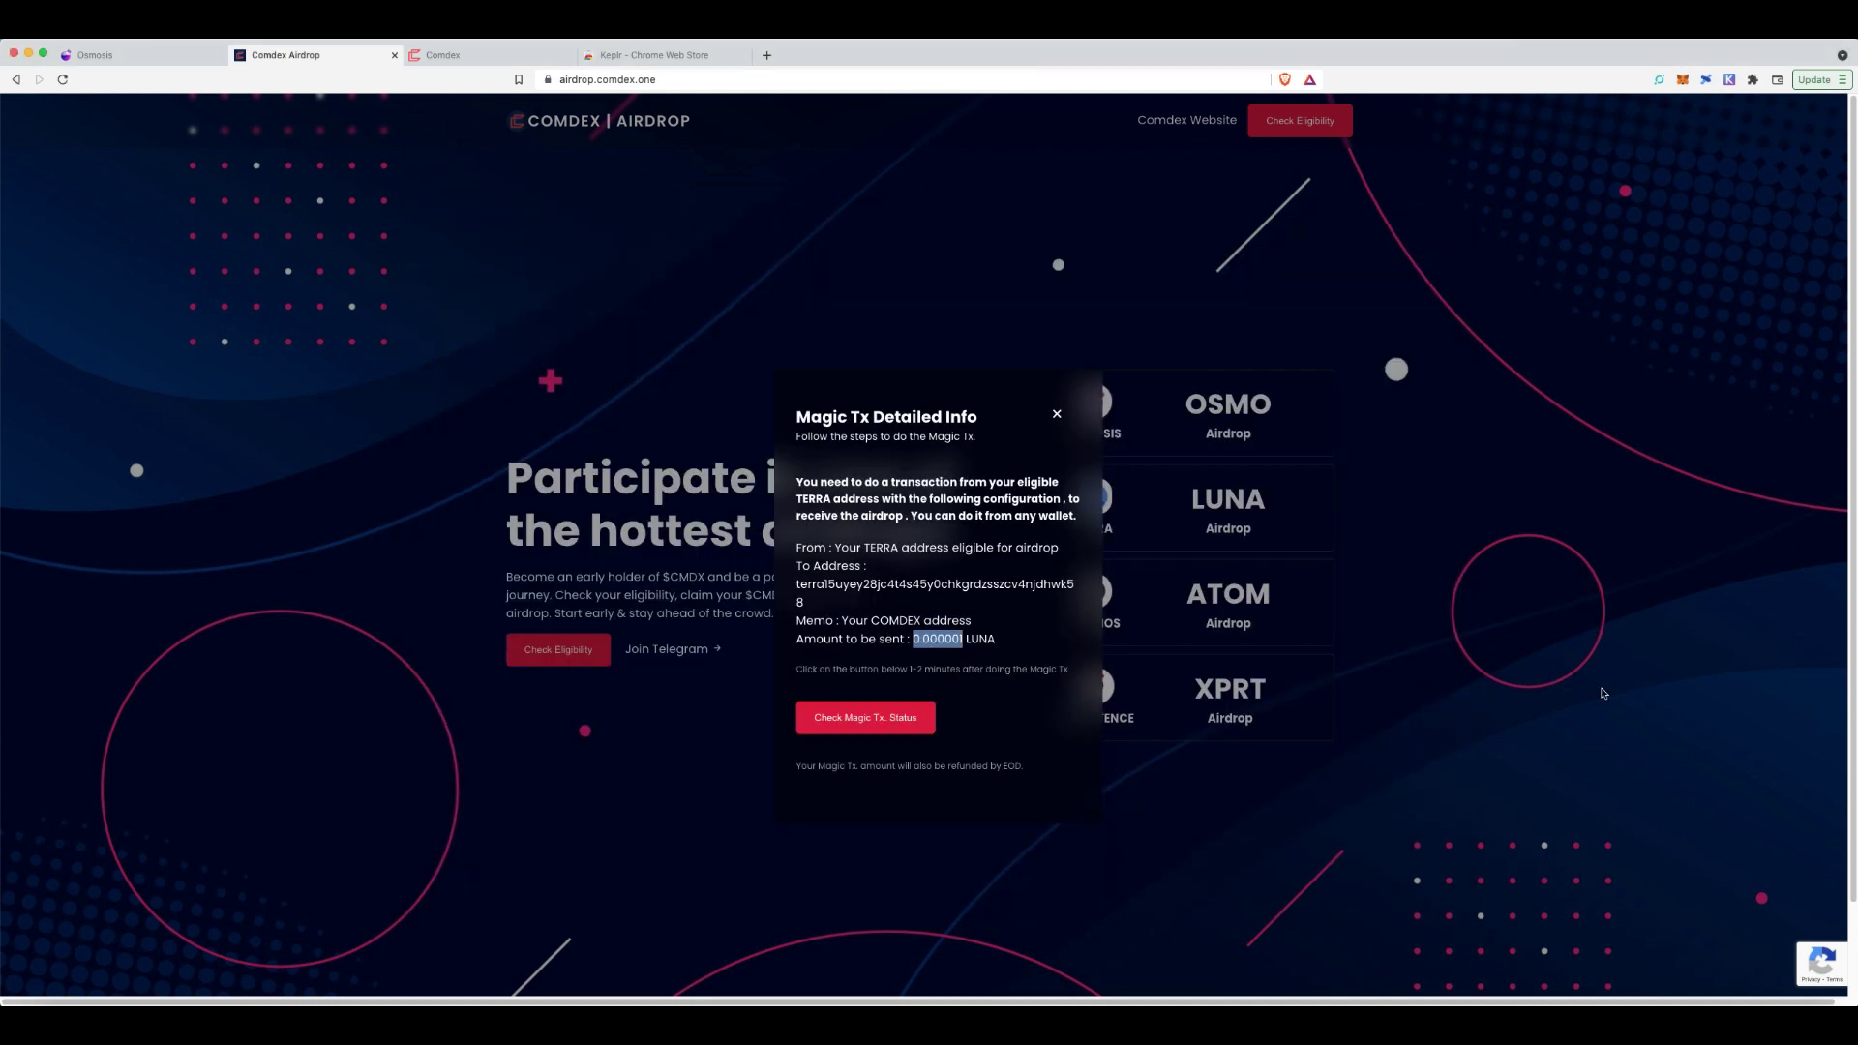
{"action": "left_click", "coordinate": [873, 716]}
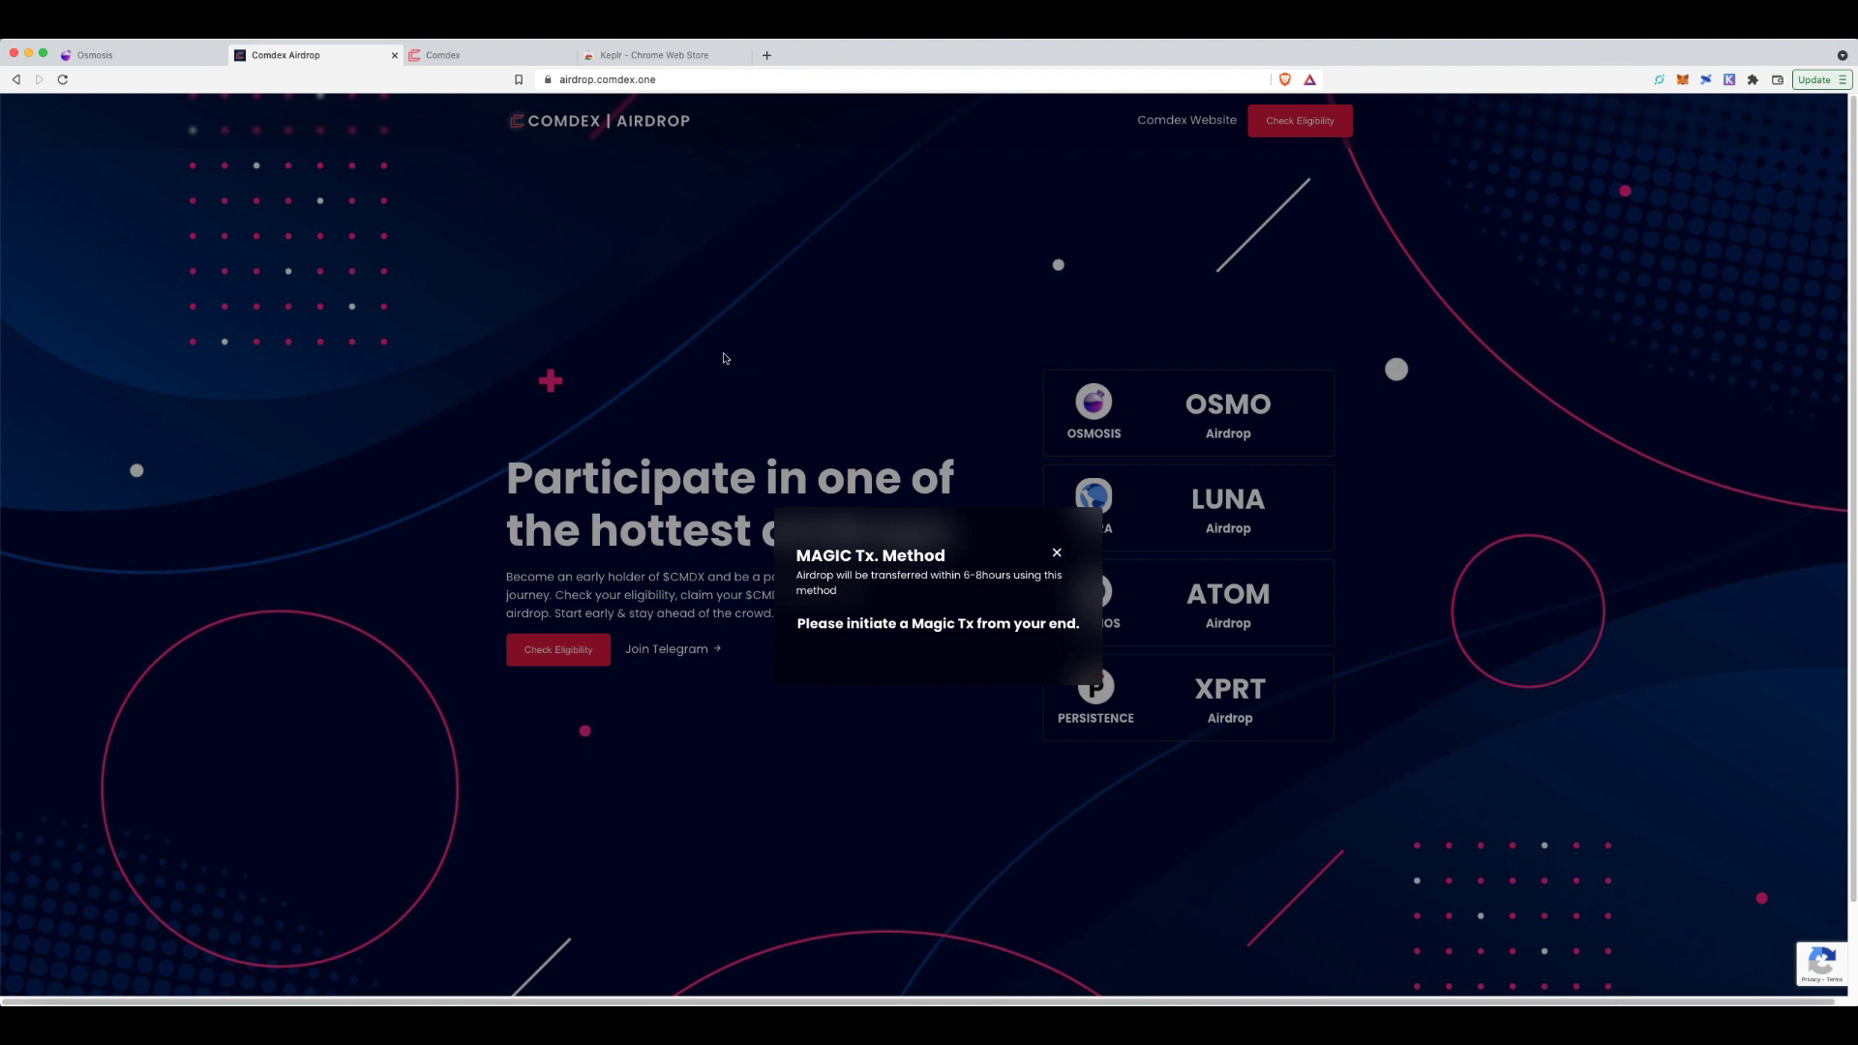
- Read the comdex.one homepage down to Built on Cosmos SDK, then return to the Comdex Airdrop MAGIC Tx notice
{"action": "left_click", "coordinate": [523, 58]}
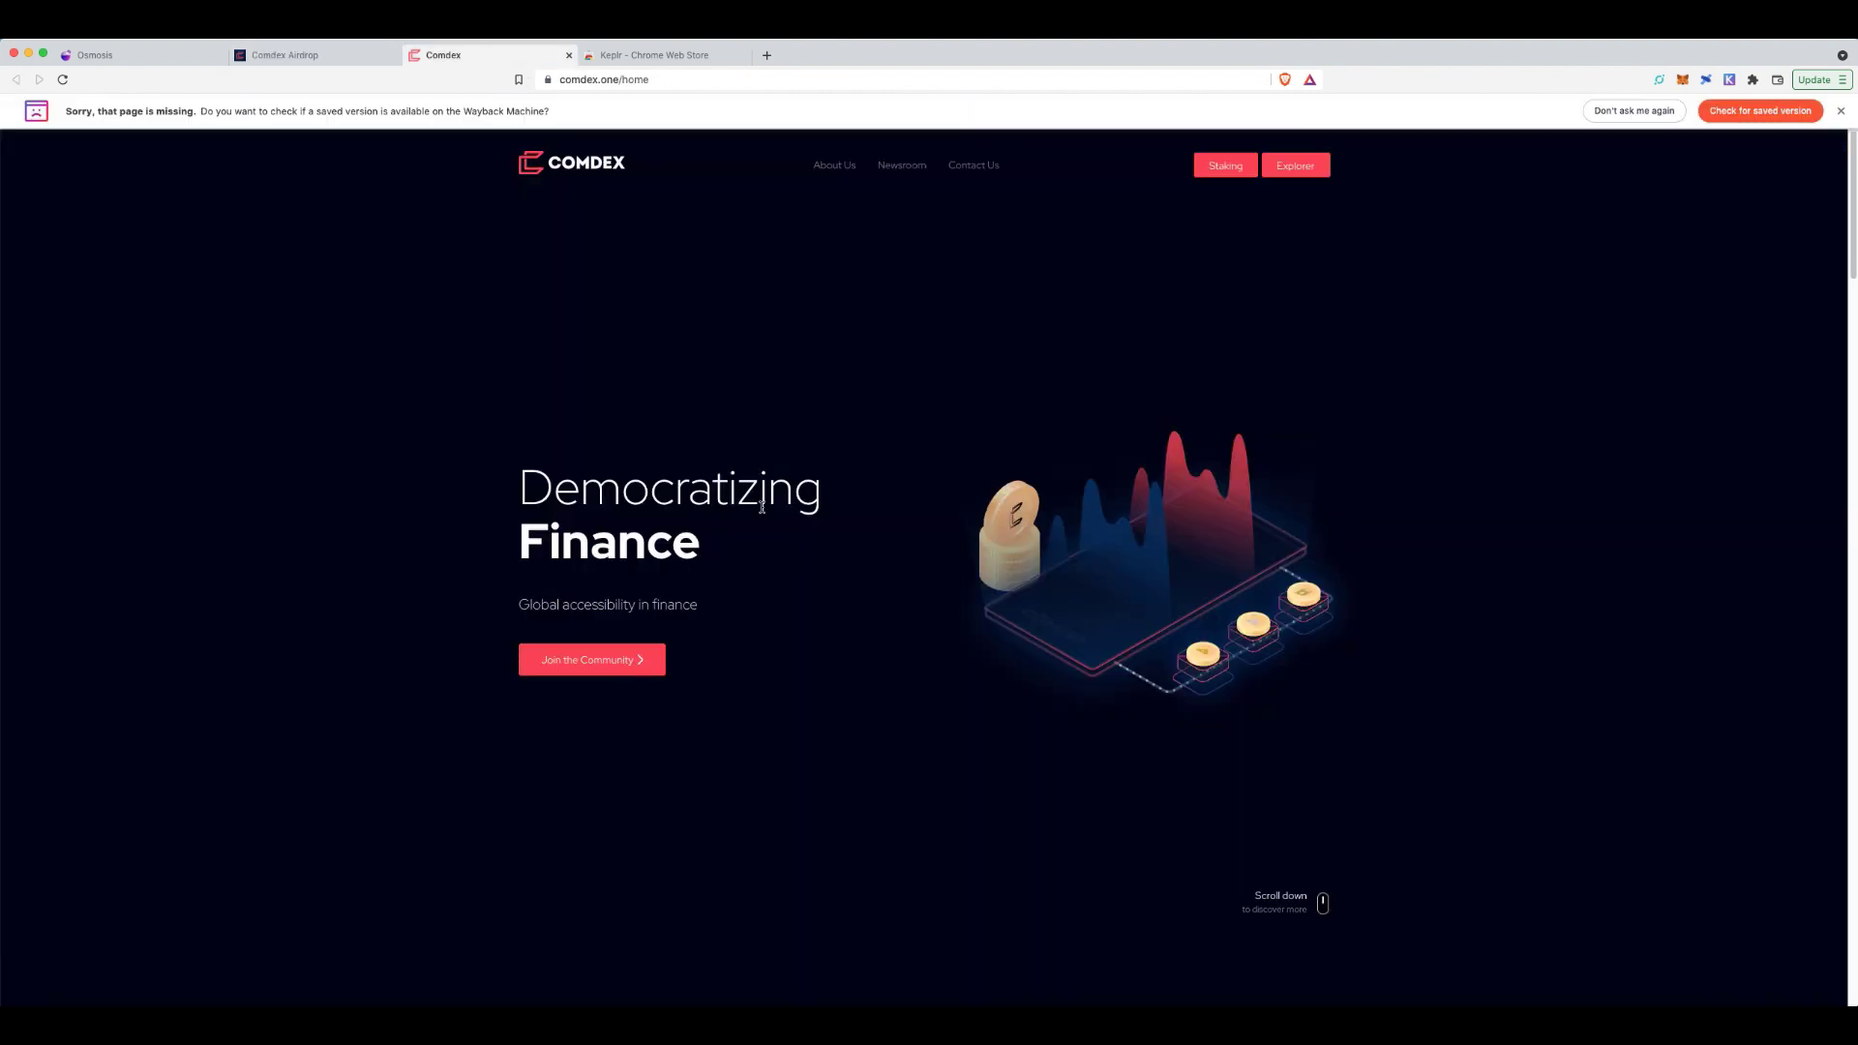
{"action": "scroll", "coordinate": [780, 536], "scroll_direction": "down", "scroll_amount": 9}
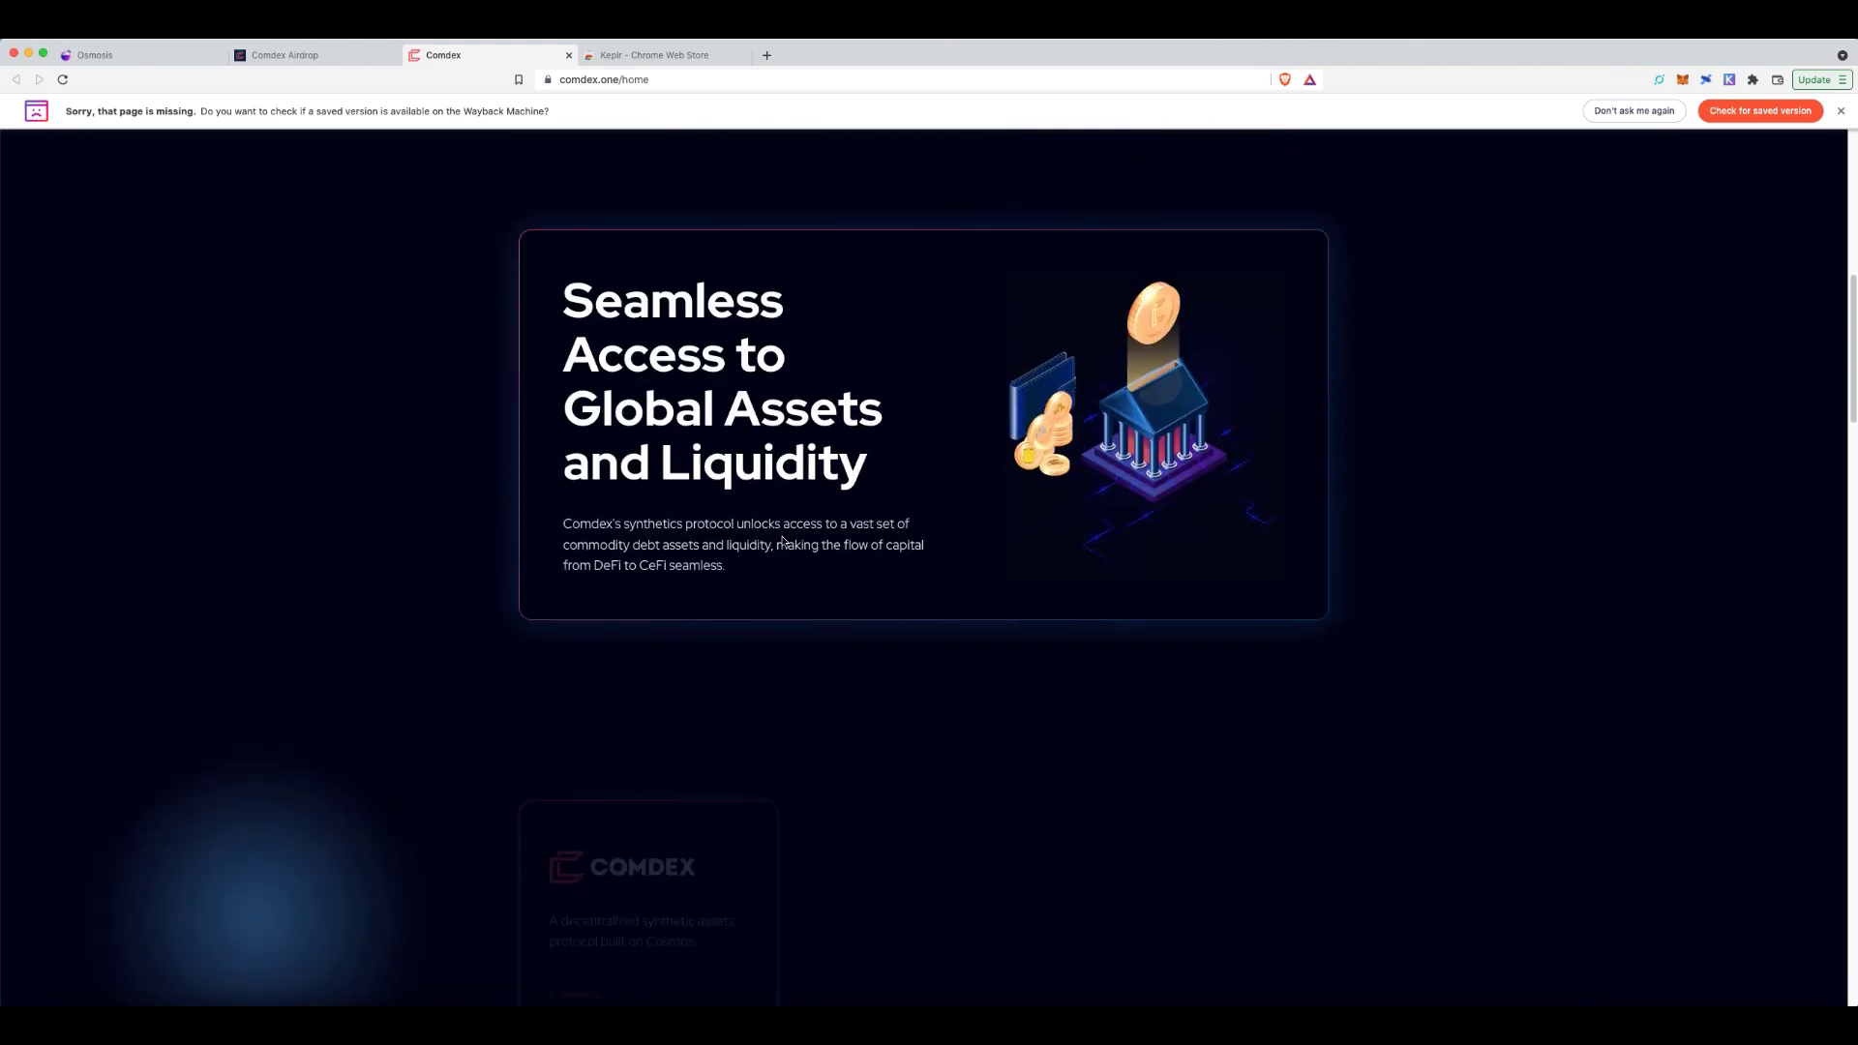
{"action": "scroll", "coordinate": [780, 538], "scroll_direction": "down", "scroll_amount": 8}
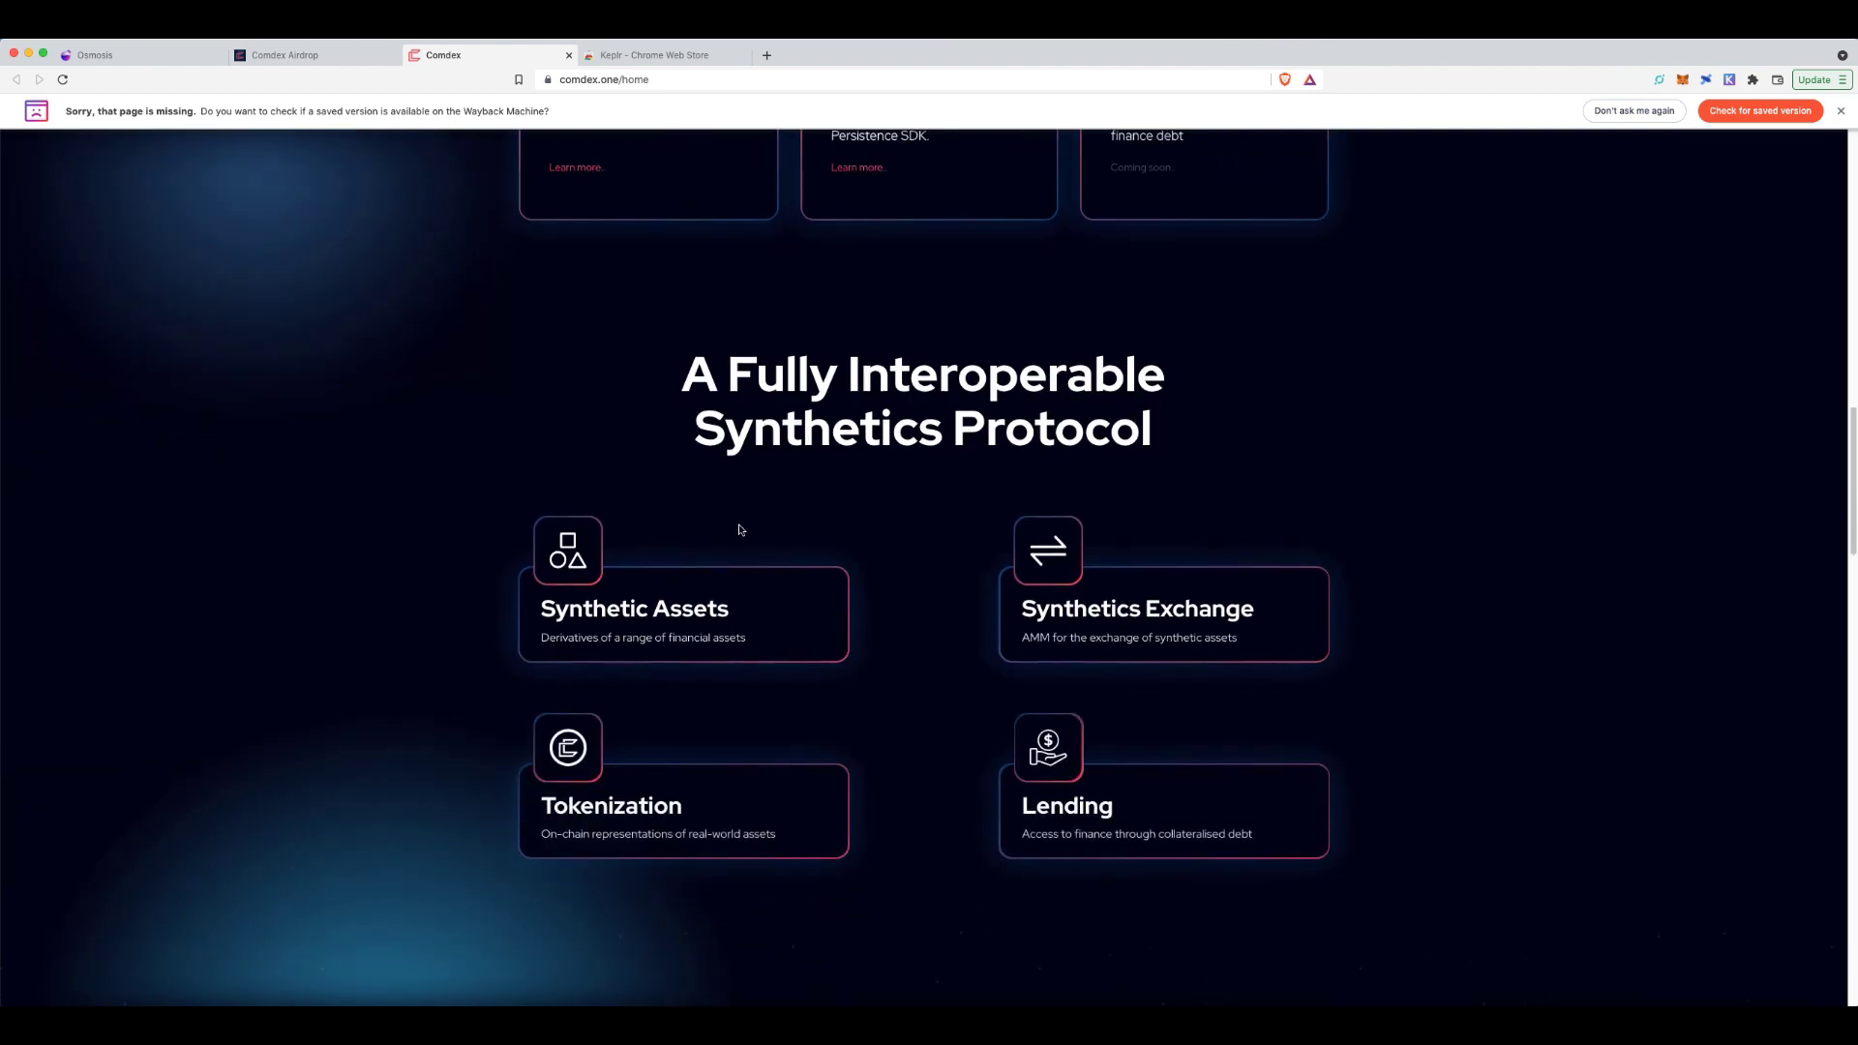
{"action": "scroll", "coordinate": [741, 531], "scroll_direction": "down", "scroll_amount": 3}
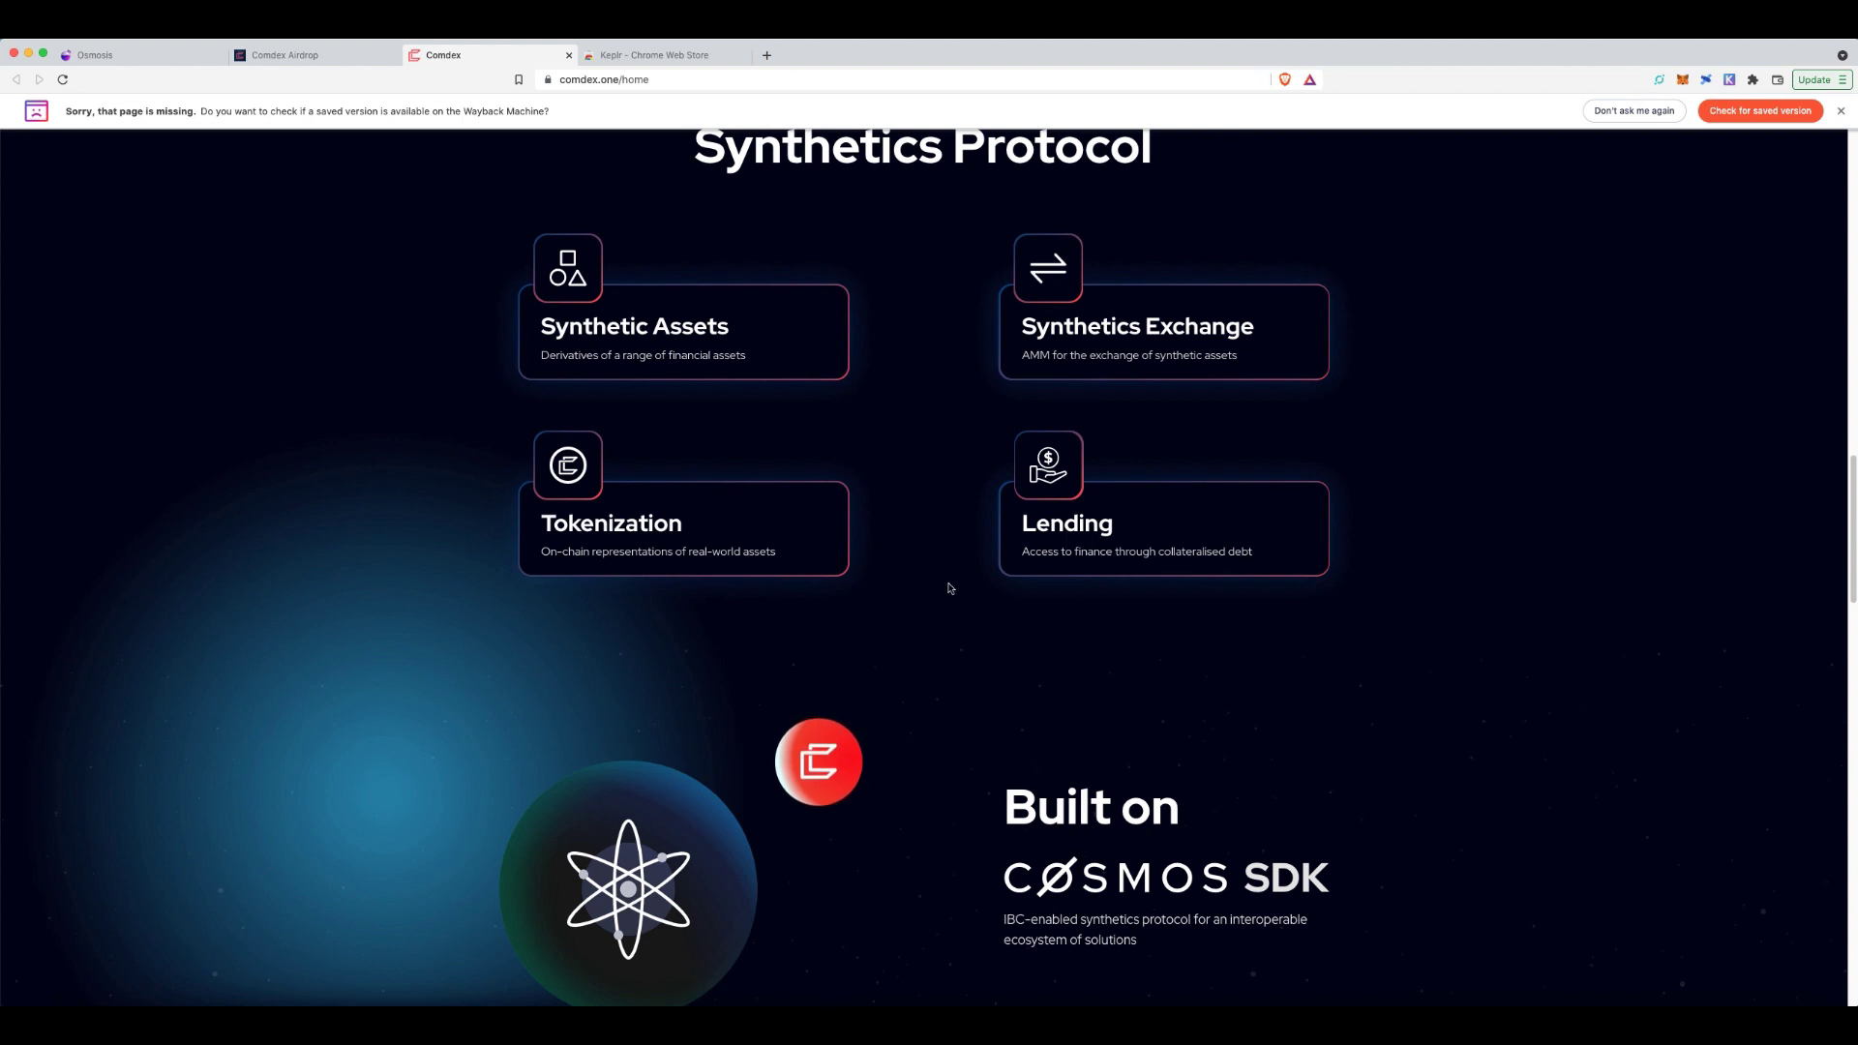
{"action": "scroll", "coordinate": [953, 584], "scroll_direction": "down", "scroll_amount": 1}
{"action": "scroll", "coordinate": [974, 635], "scroll_direction": "down", "scroll_amount": 5}
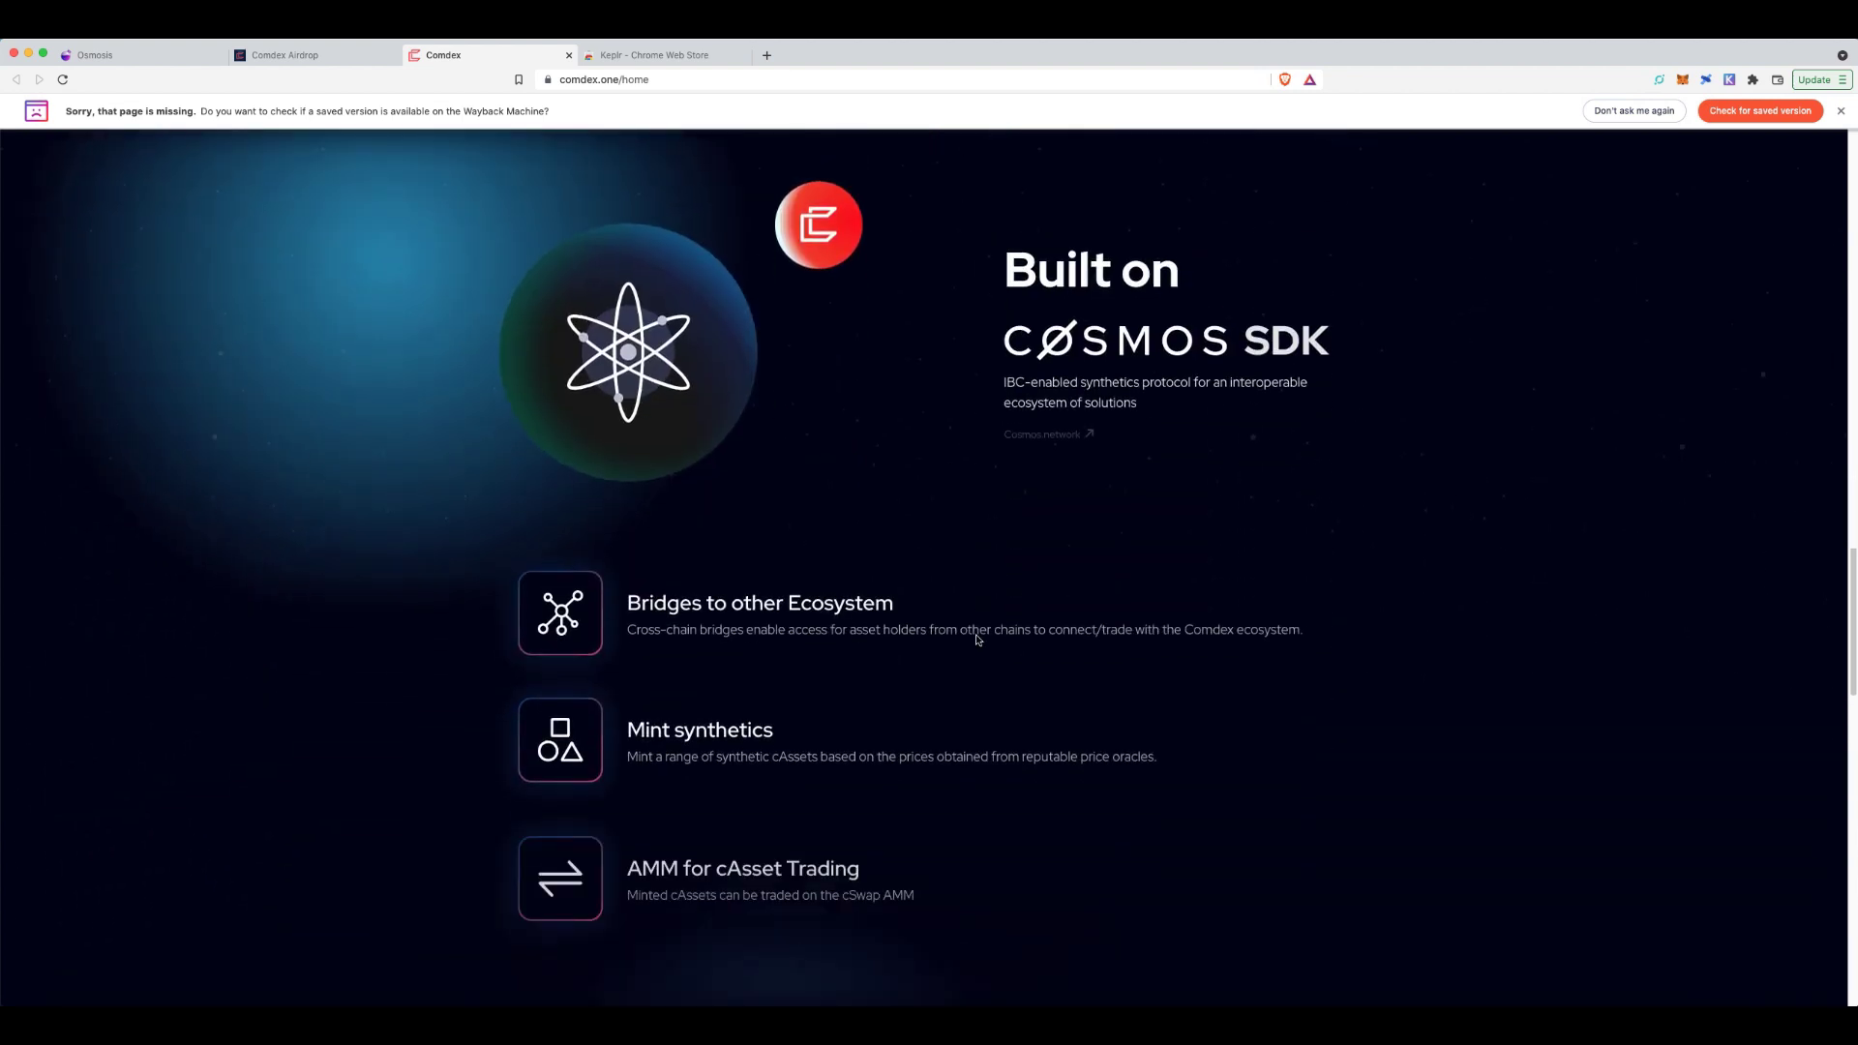
{"action": "scroll", "coordinate": [1099, 655], "scroll_direction": "up", "scroll_amount": 2}
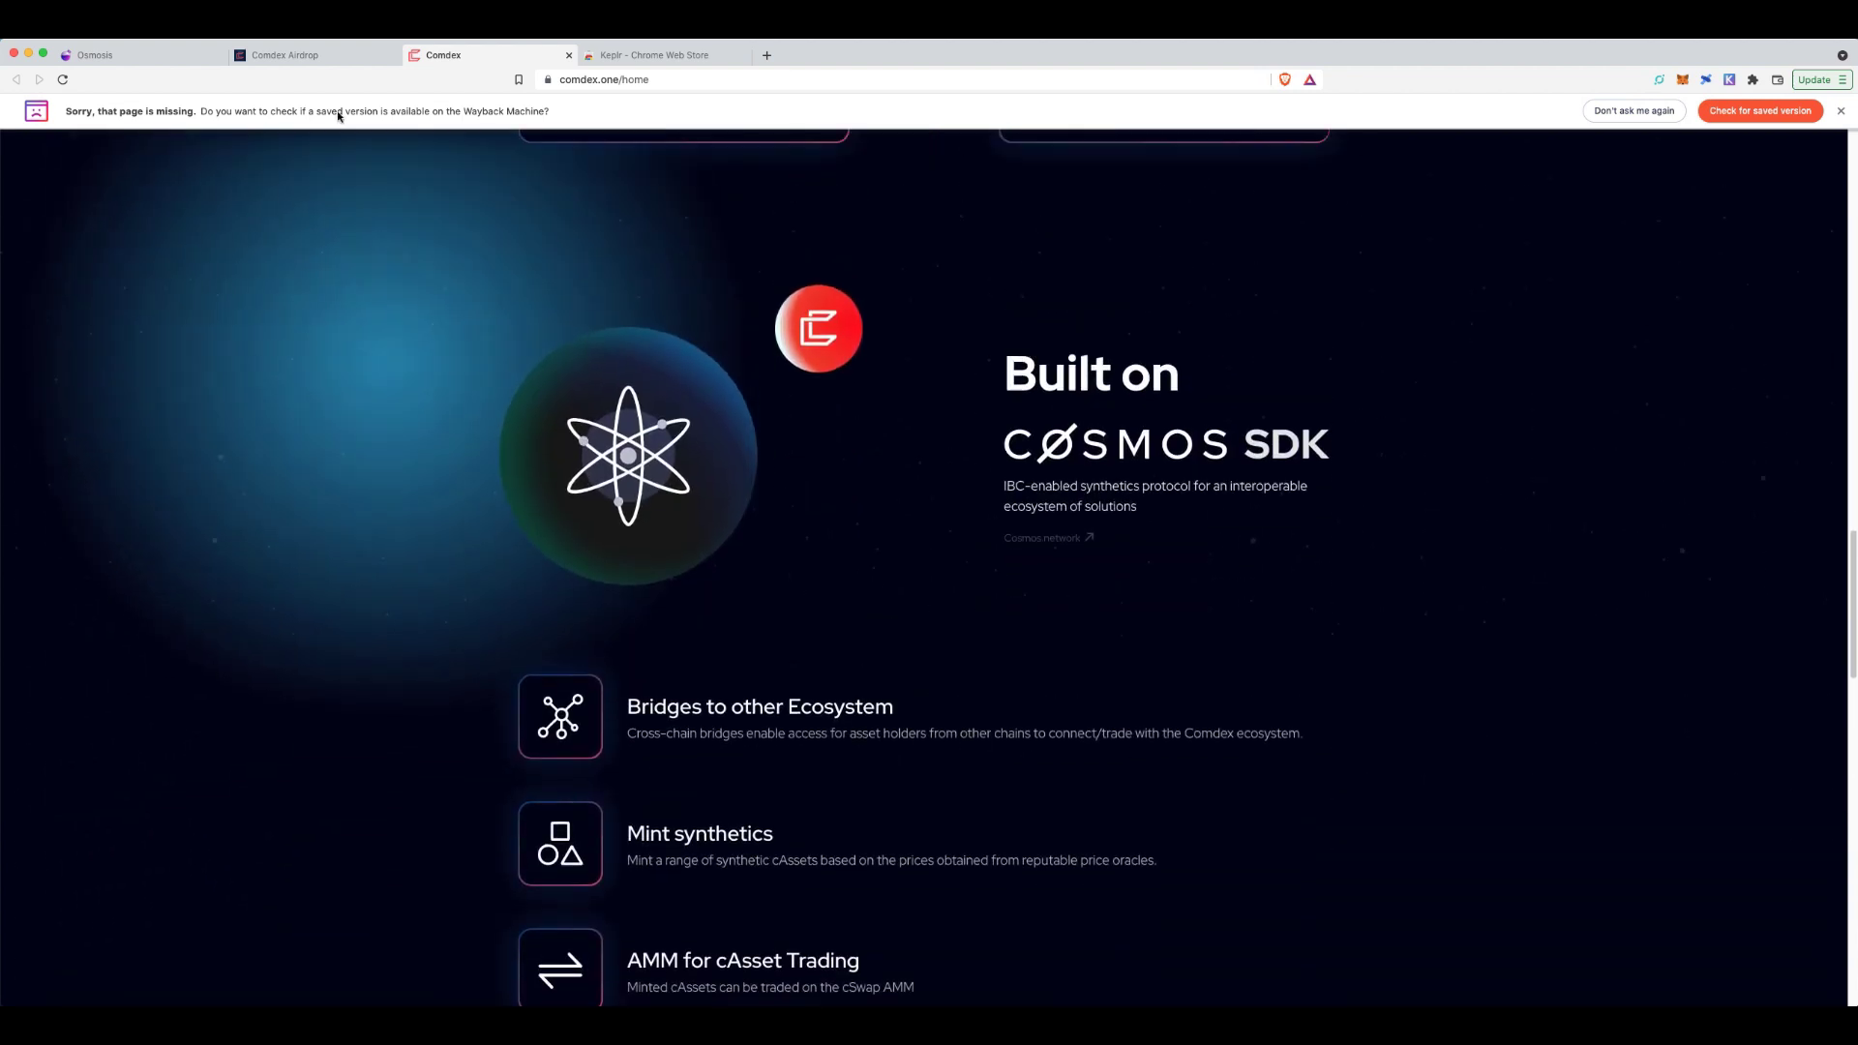
{"action": "left_click", "coordinate": [291, 60]}
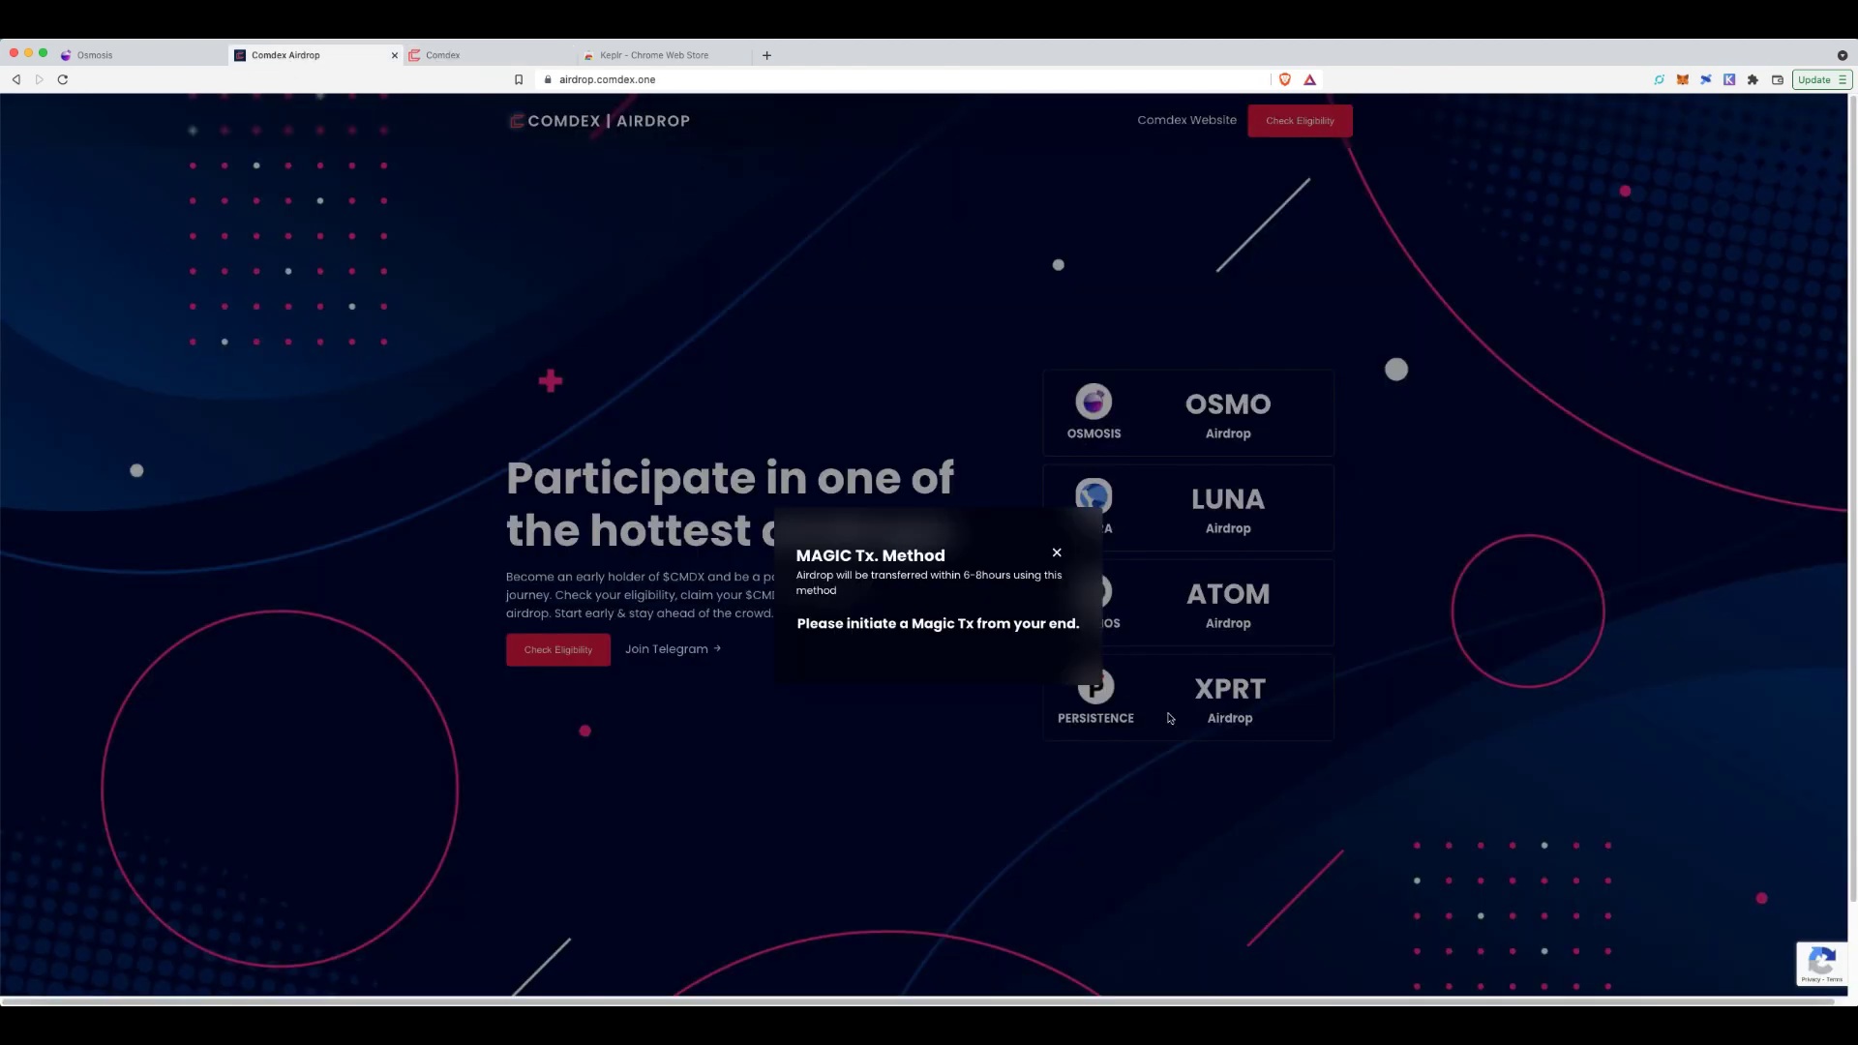